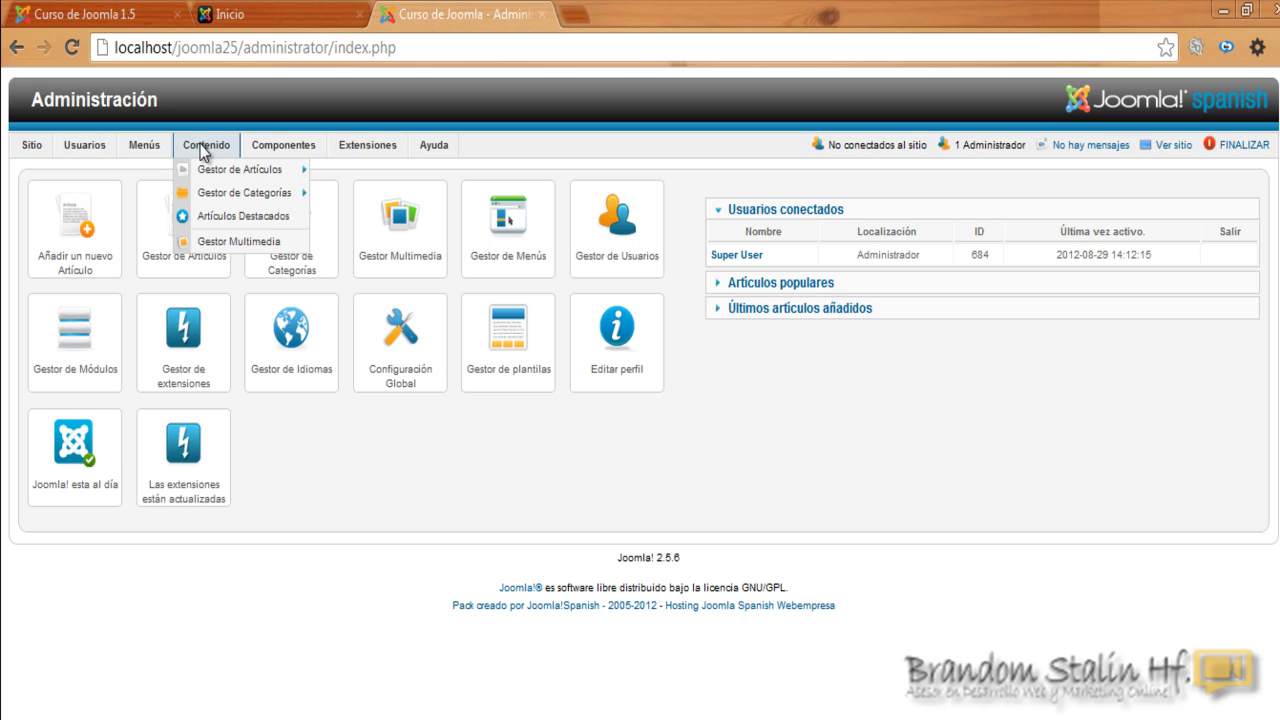
- Start a new article from the article manager, titled "¿Quiénes somos?", keeping Sin categoría as its category
mouse_move(204, 170)
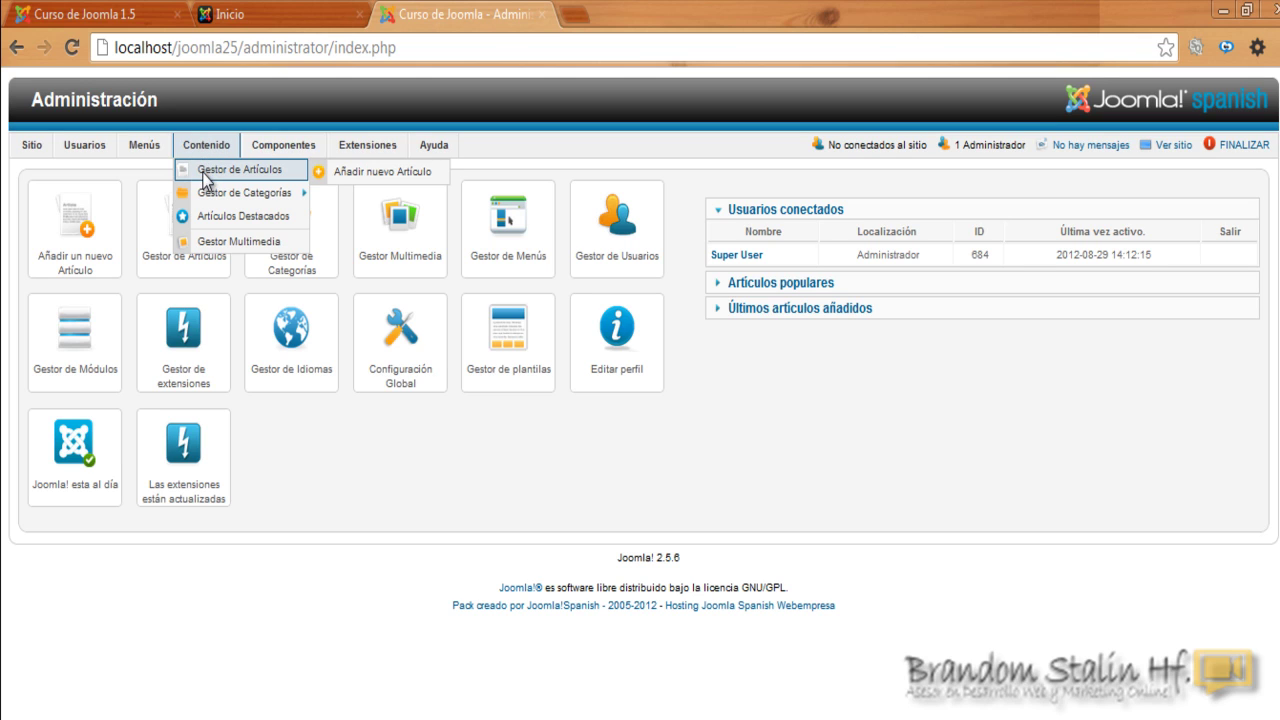
click(268, 181)
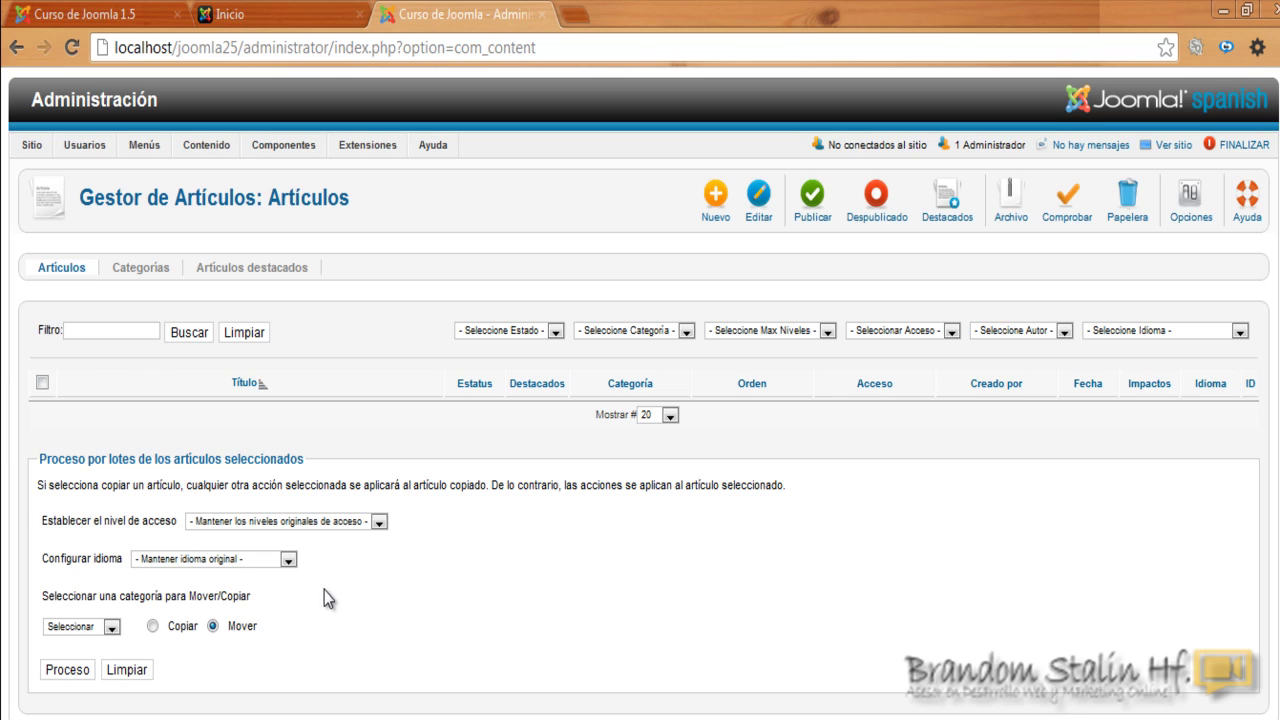
click(715, 205)
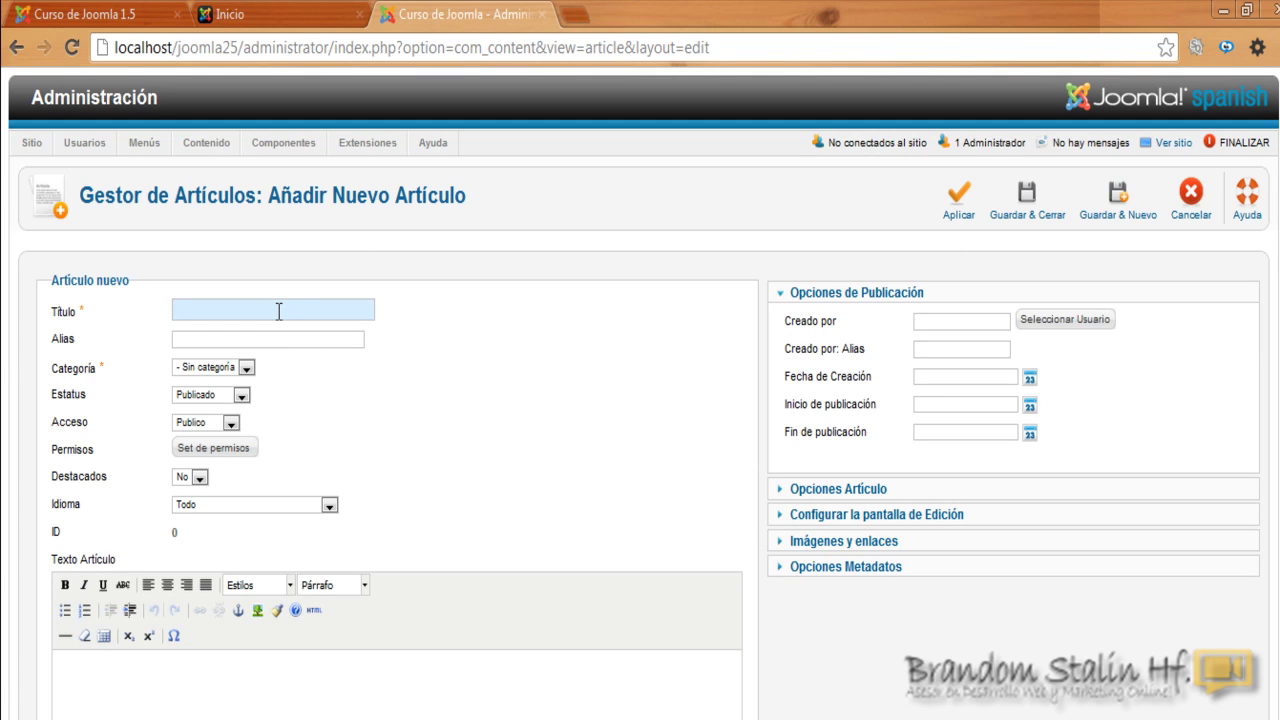
text(¿)
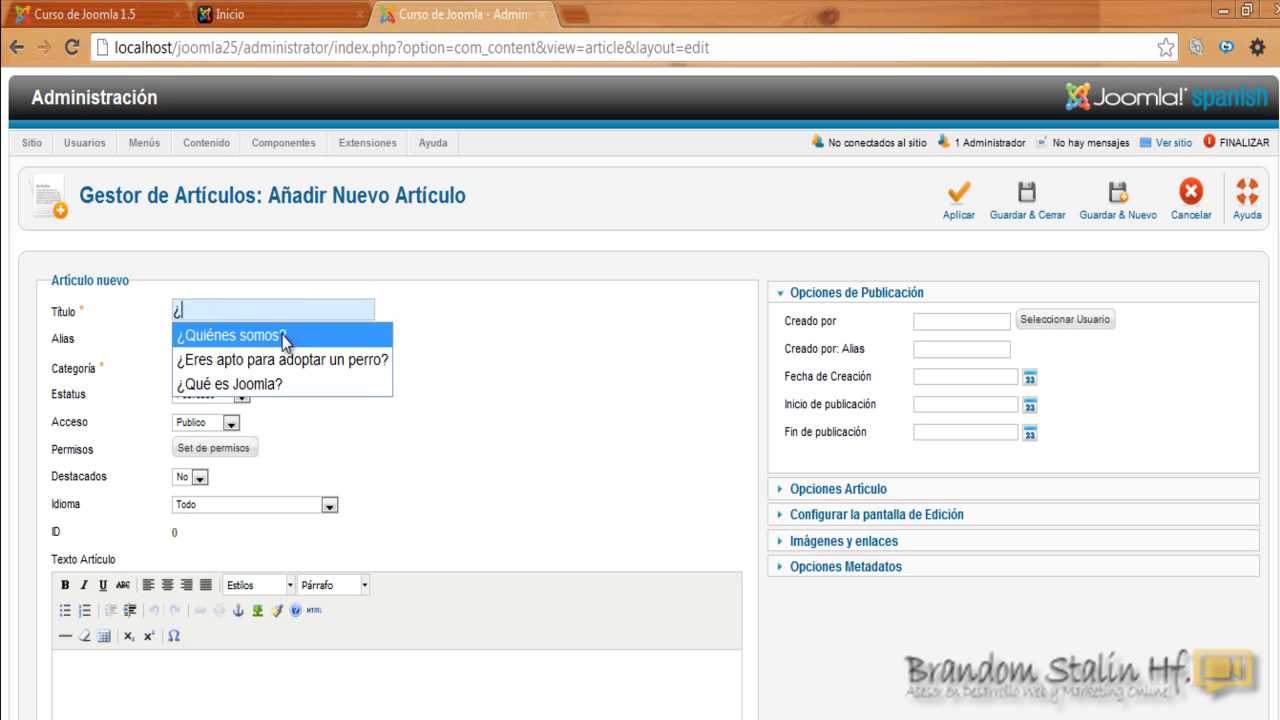
click(283, 335)
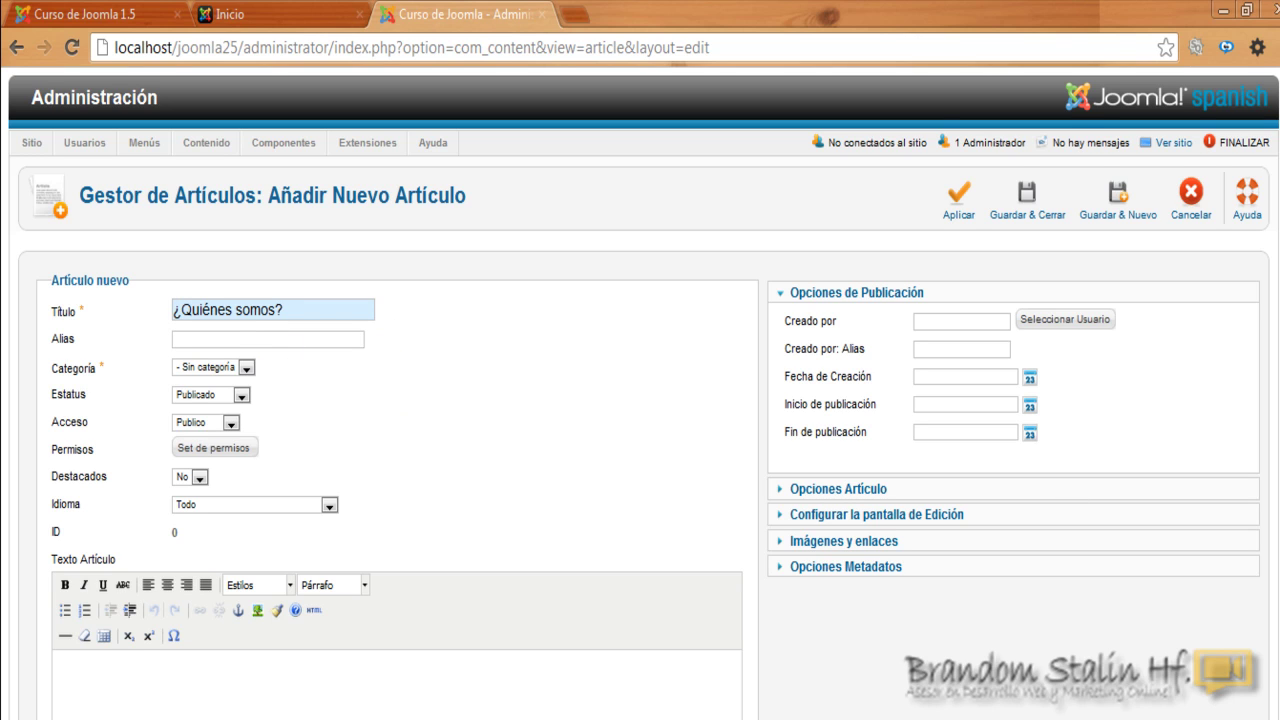
scroll(640, 400, down, 1)
click(304, 297)
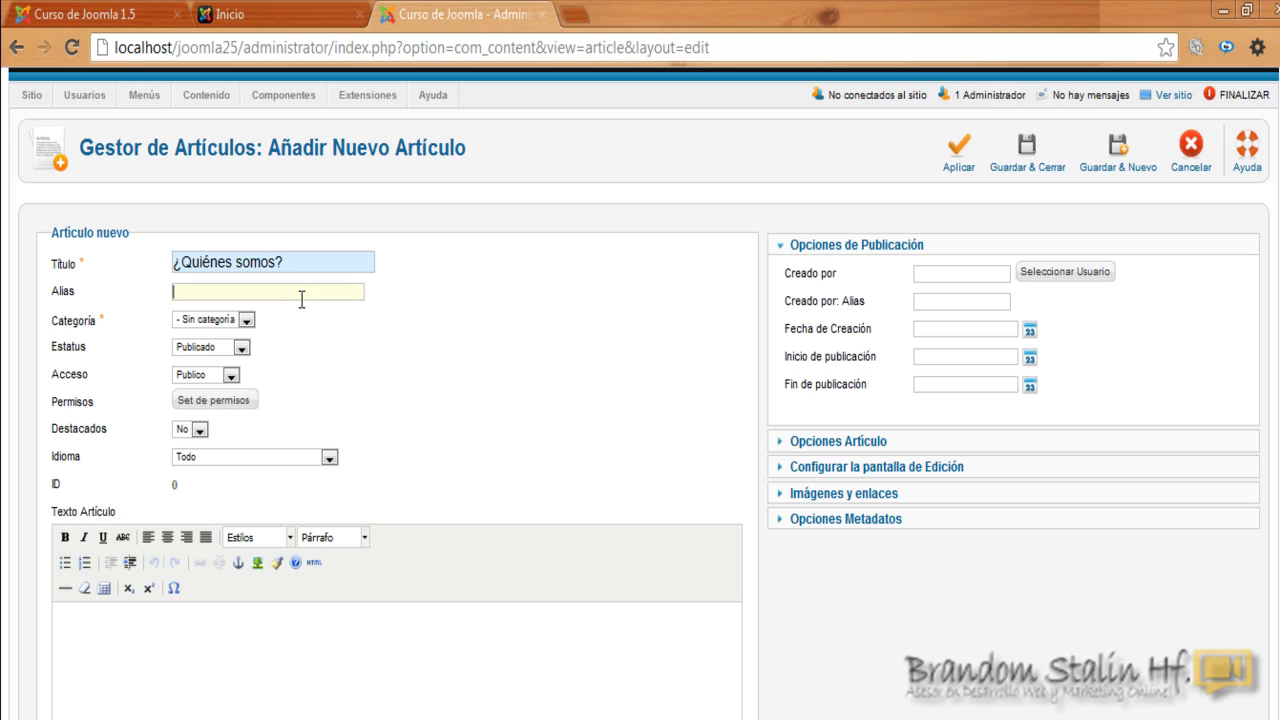
drag(286, 264, 175, 263)
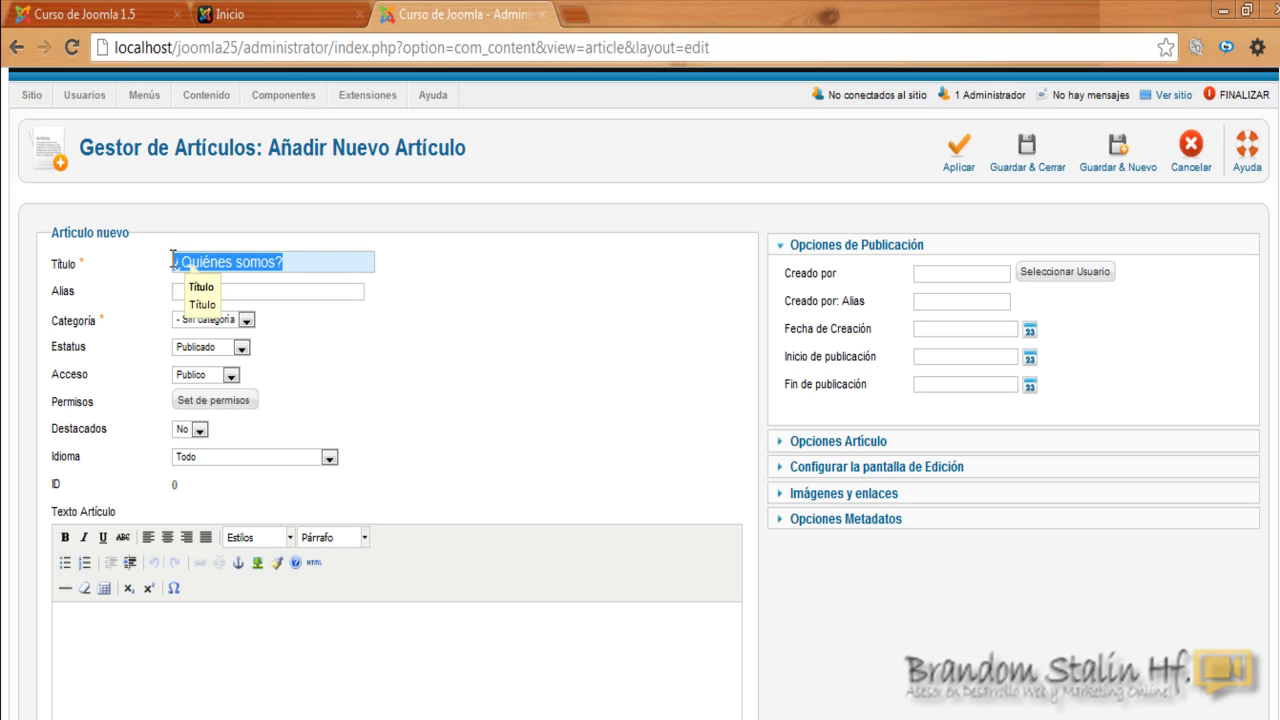
click(339, 345)
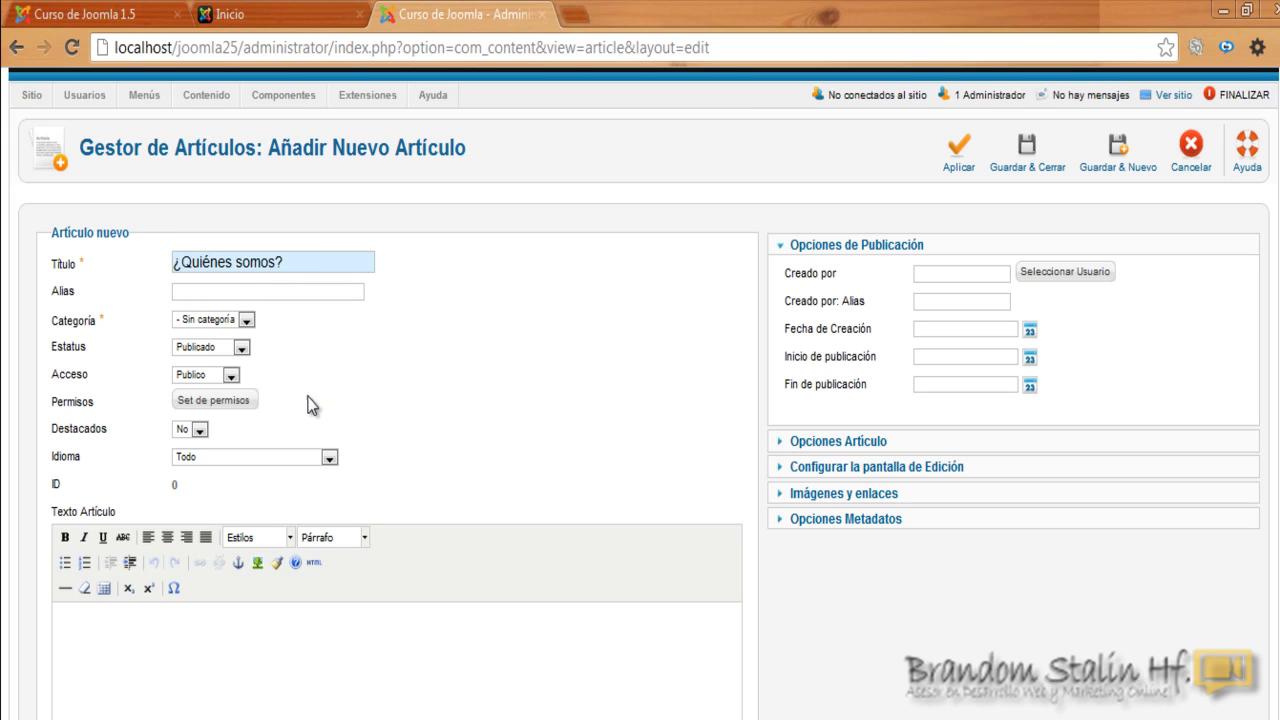
click(248, 322)
click(315, 330)
scroll(614, 491, down, 1)
- Switch to Bloc de notas, copy the entire prepared text, and paste it into the article body in Joomla
click(452, 530)
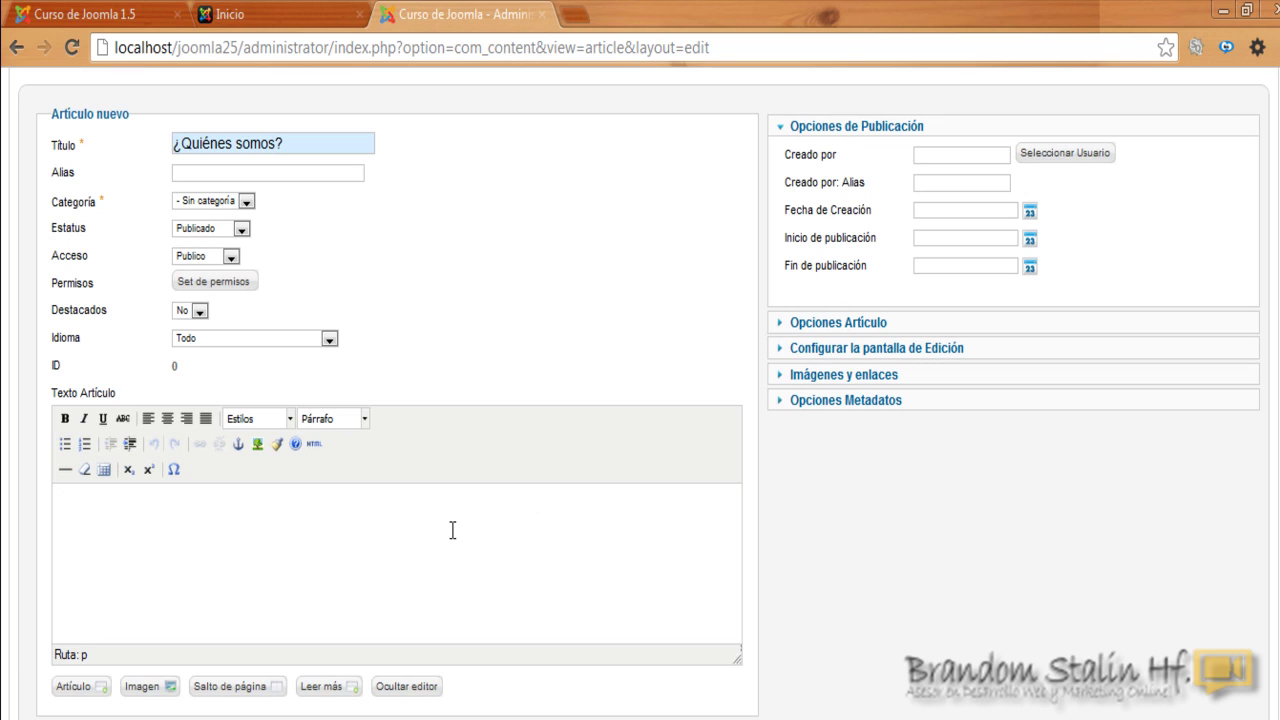
key(alt+Tab)
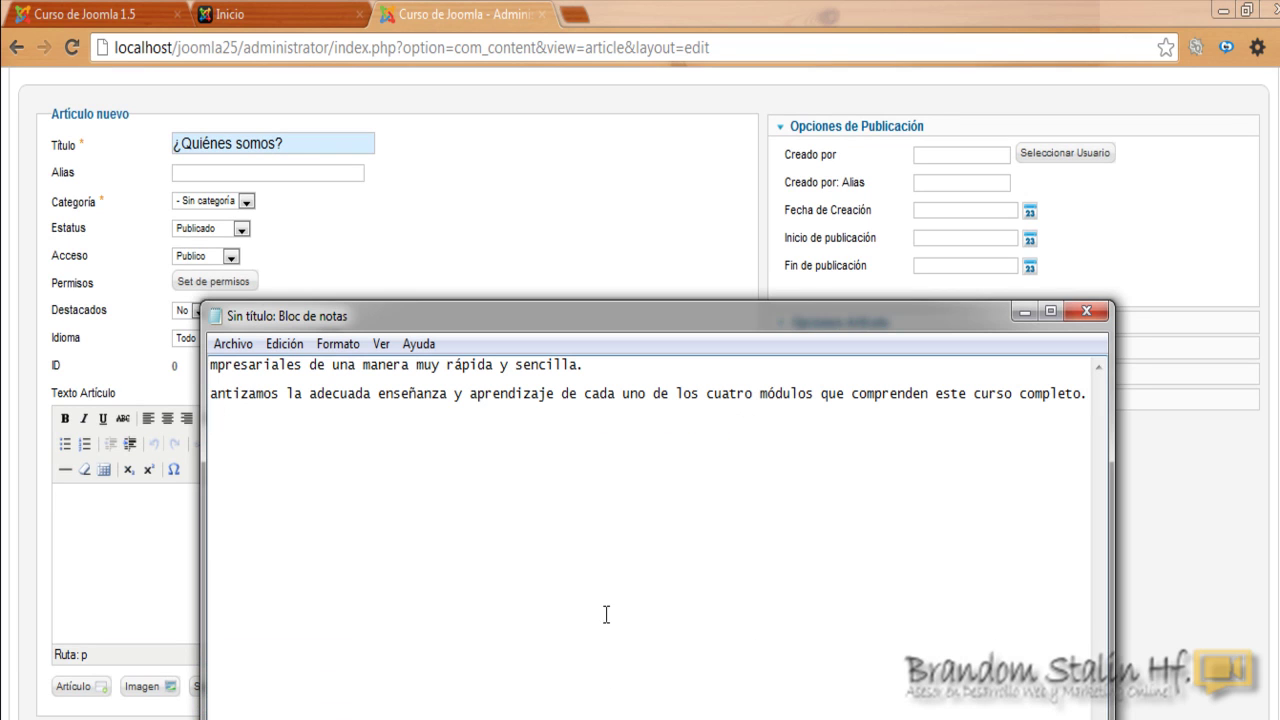
right_click(542, 468)
click(515, 395)
drag(486, 413, 1150, 484)
click(216, 370)
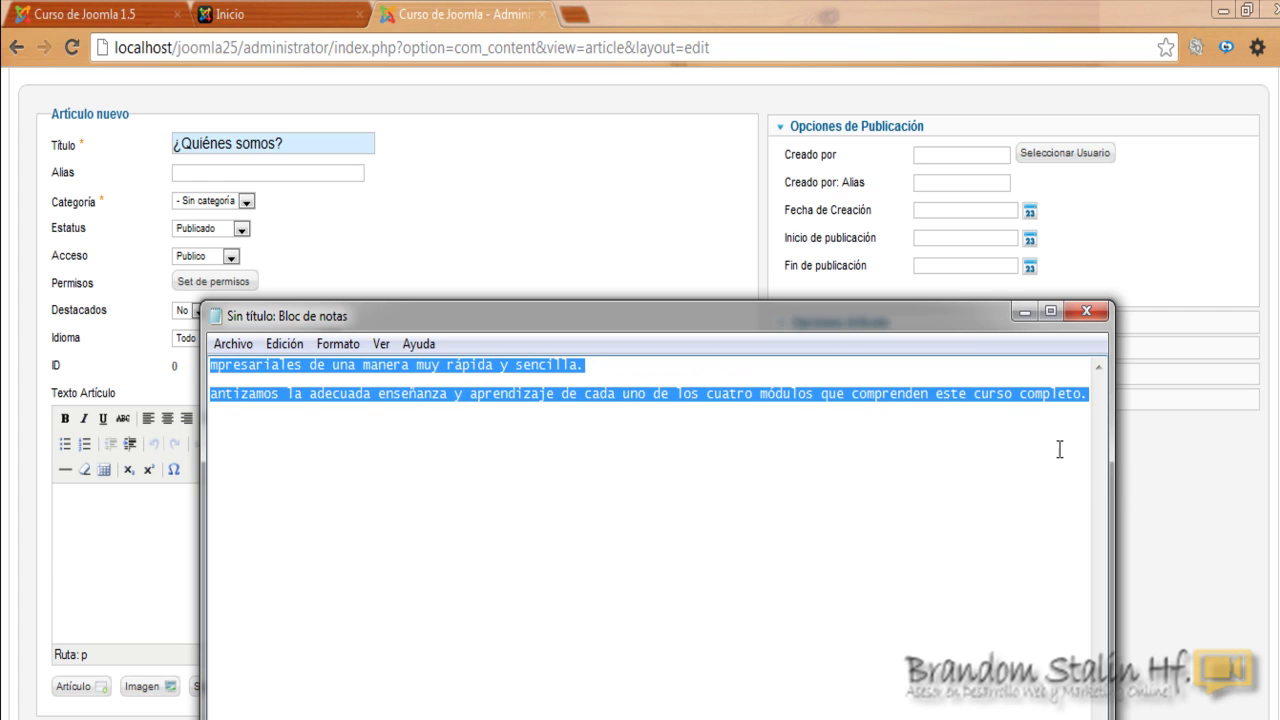
right_click(886, 411)
click(917, 468)
click(105, 529)
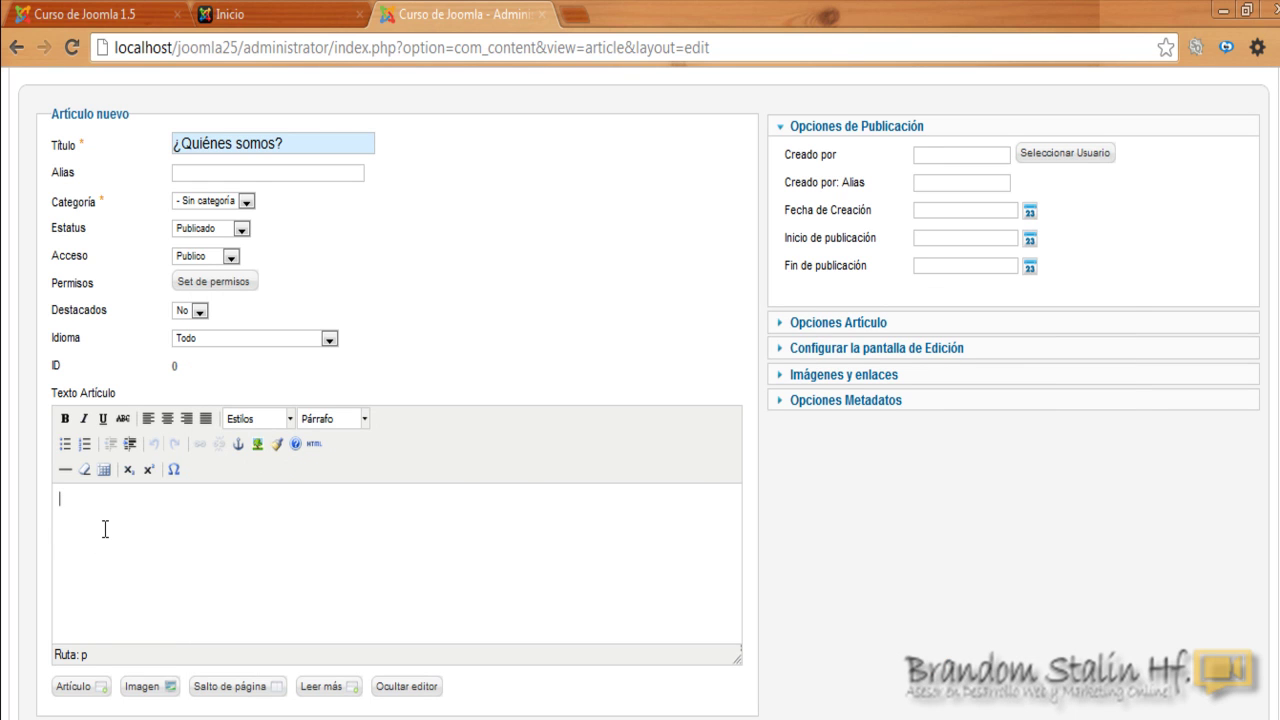
key(ctrl+v)
- Apply full justification to all the text in the article body
drag(731, 586, 745, 541)
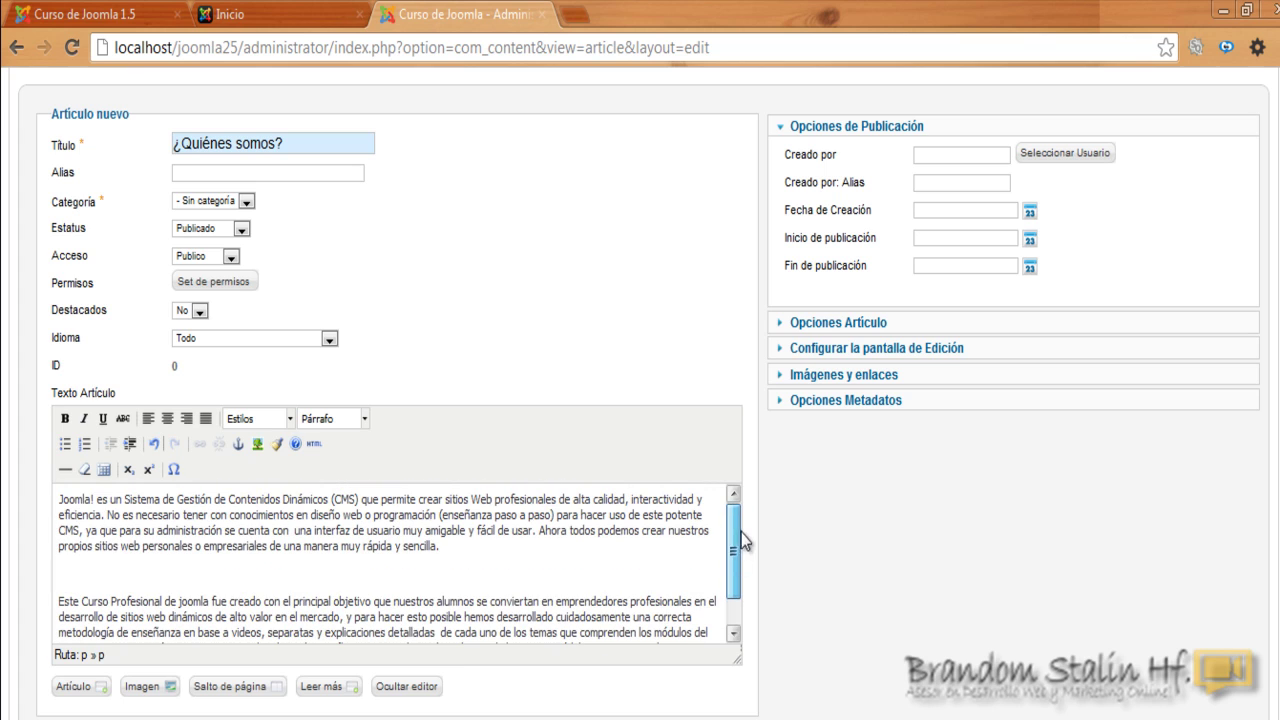
drag(60, 497, 664, 674)
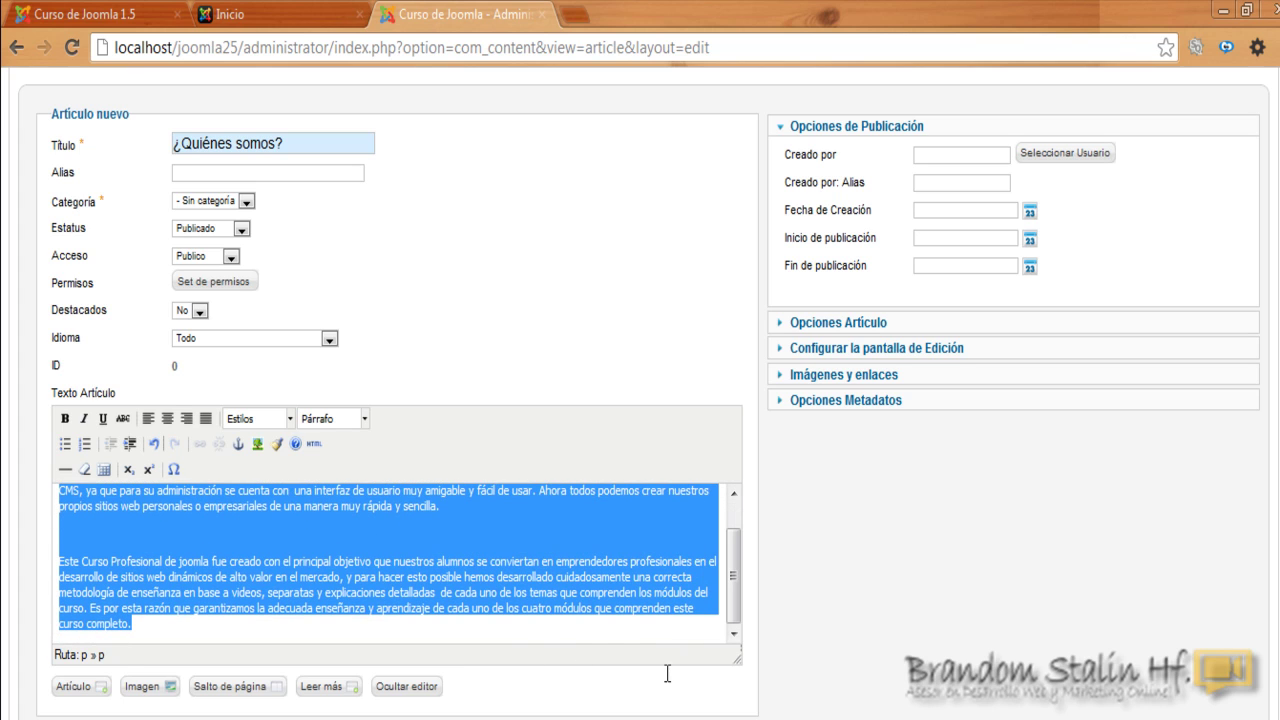
click(206, 418)
click(343, 597)
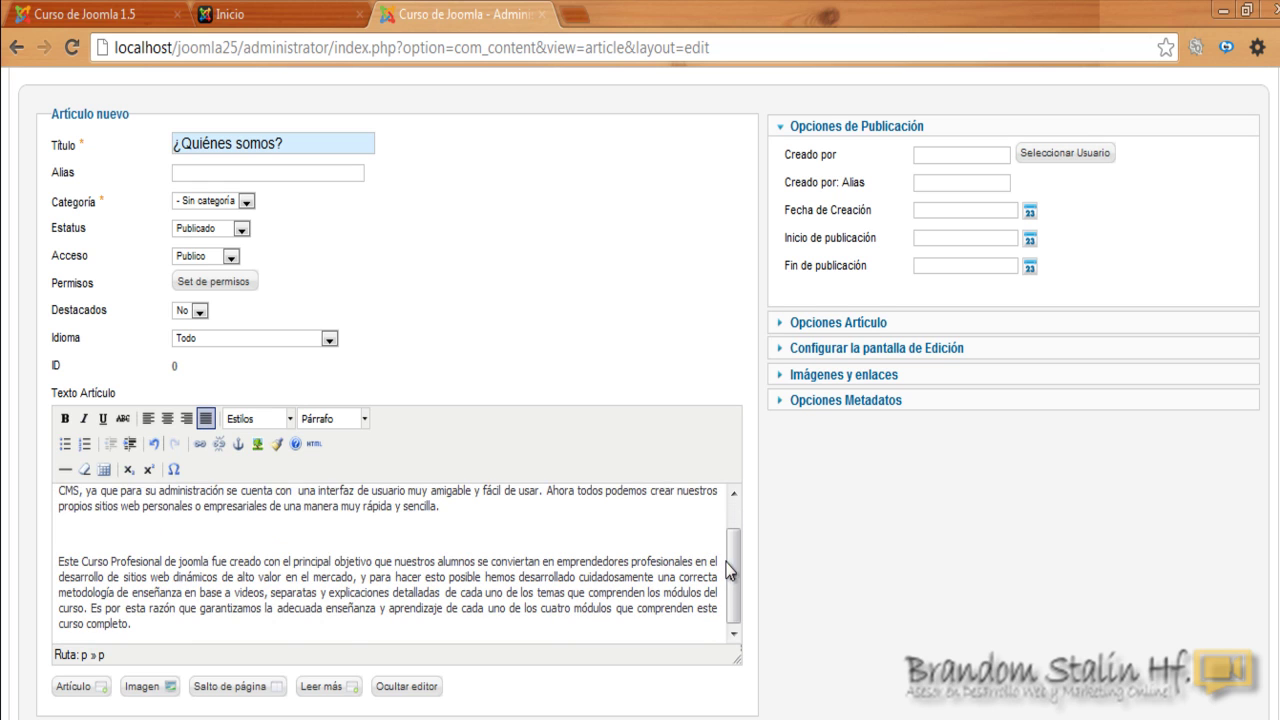
drag(734, 575, 736, 525)
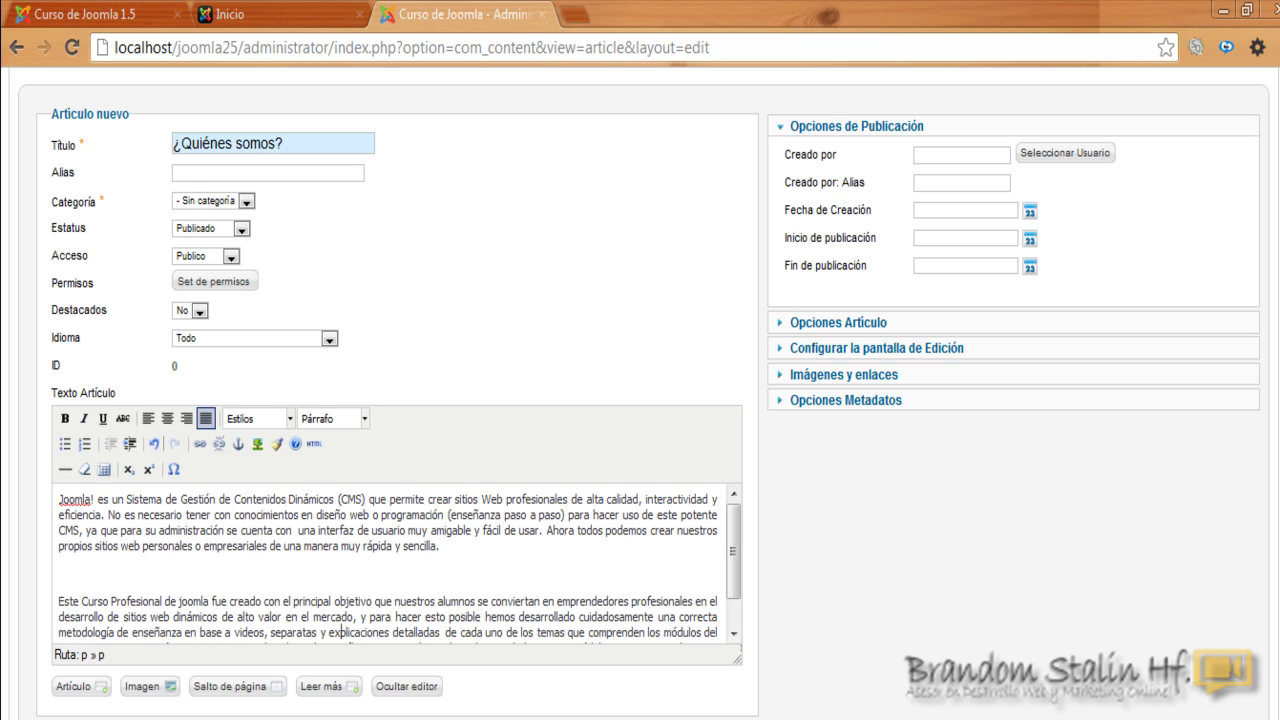
- Save and close the "¿Quiénes somos?" article
scroll(1000, 500, down, 3)
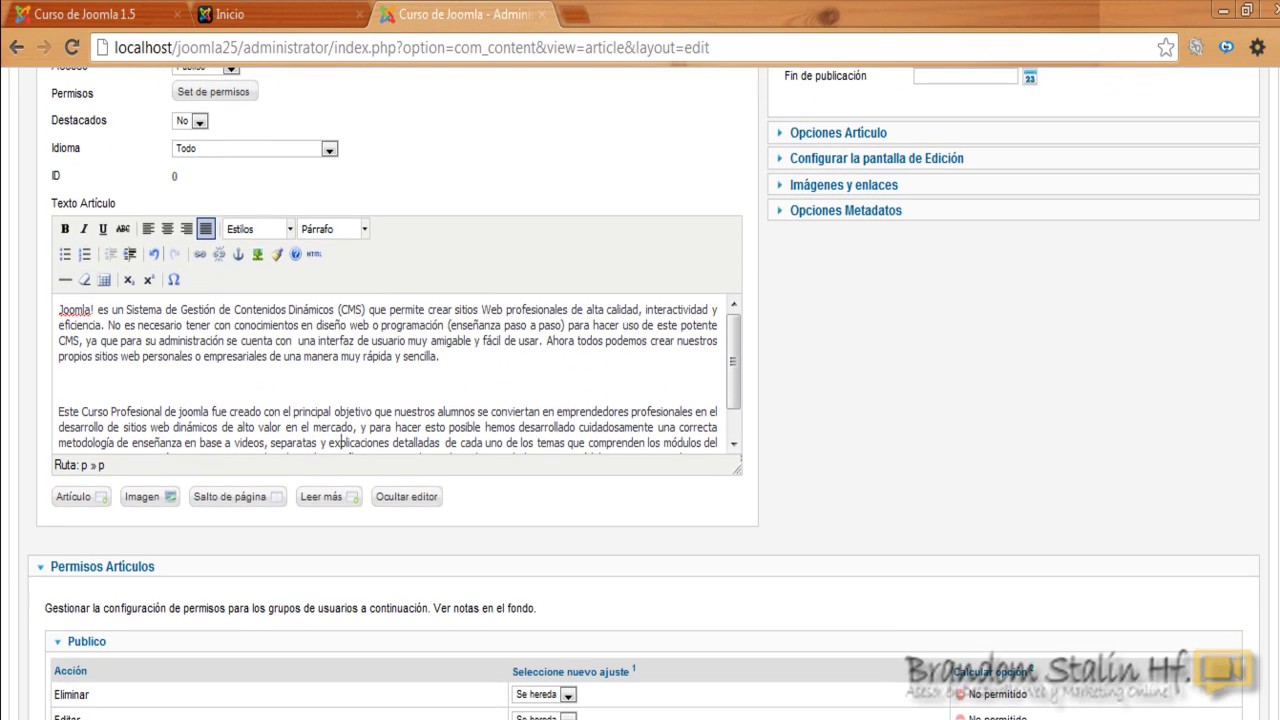
scroll(640, 400, up, 3)
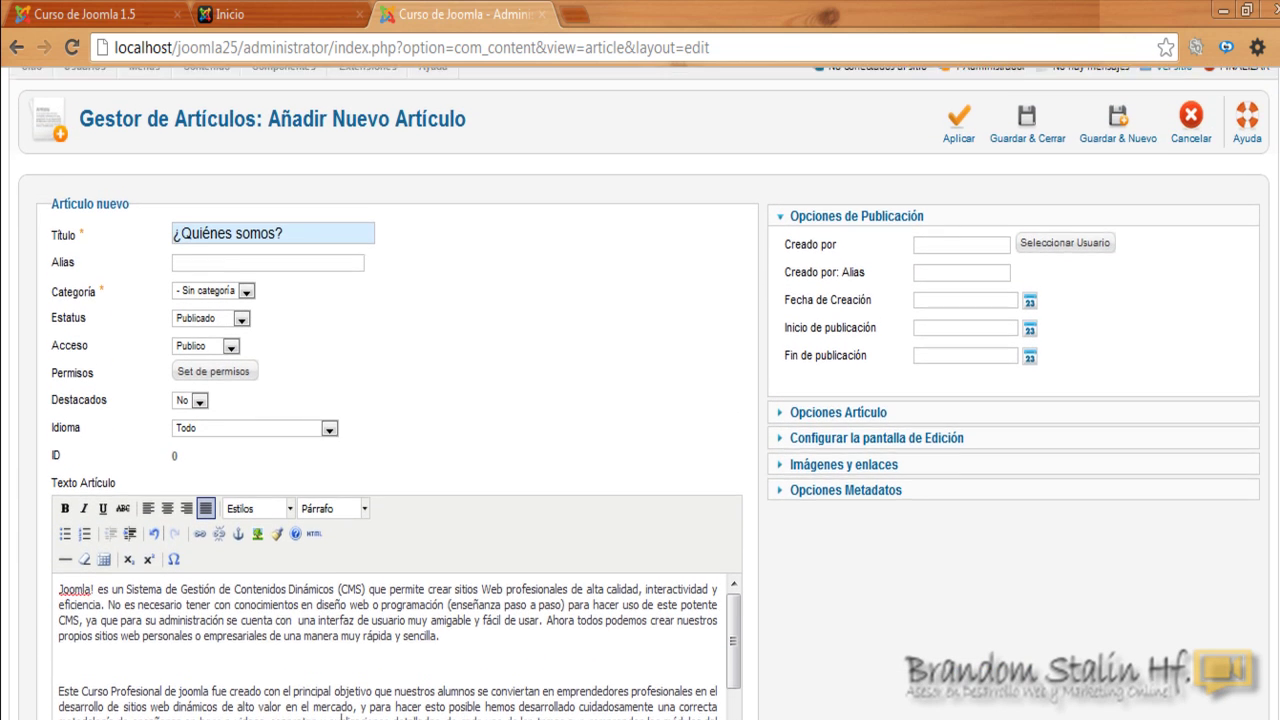
scroll(1272, 428, up, 1)
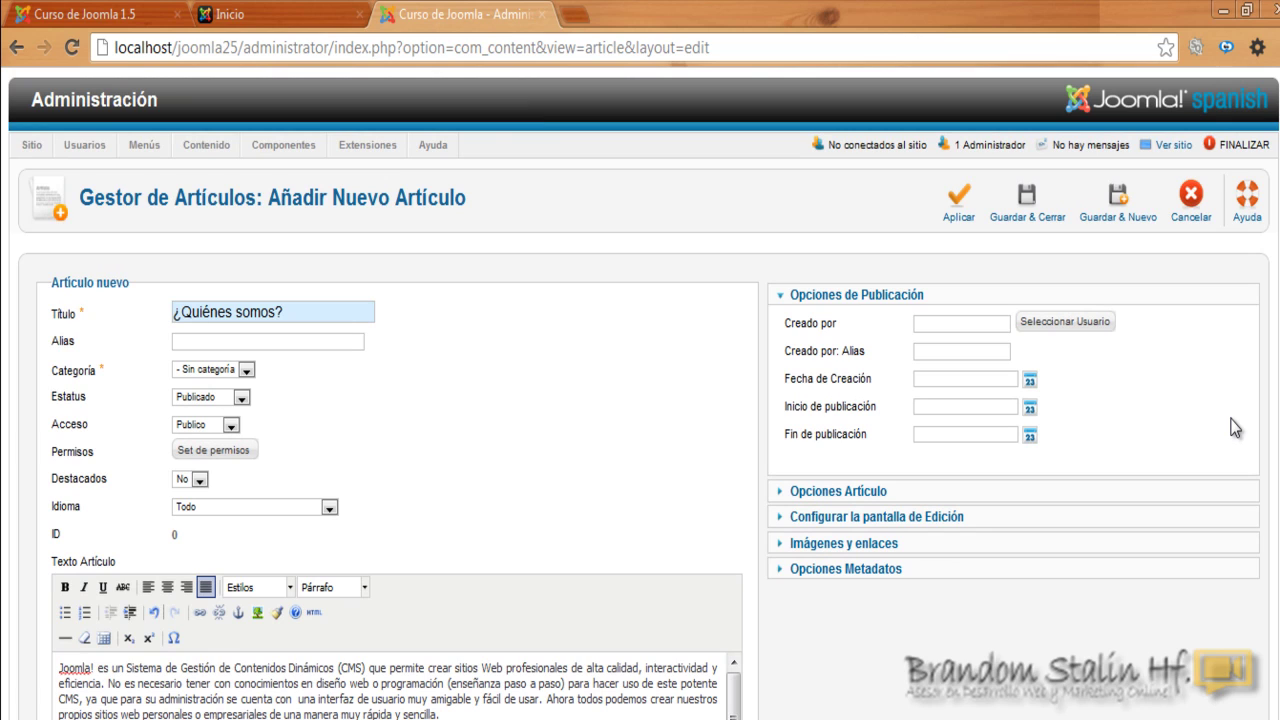
click(1027, 197)
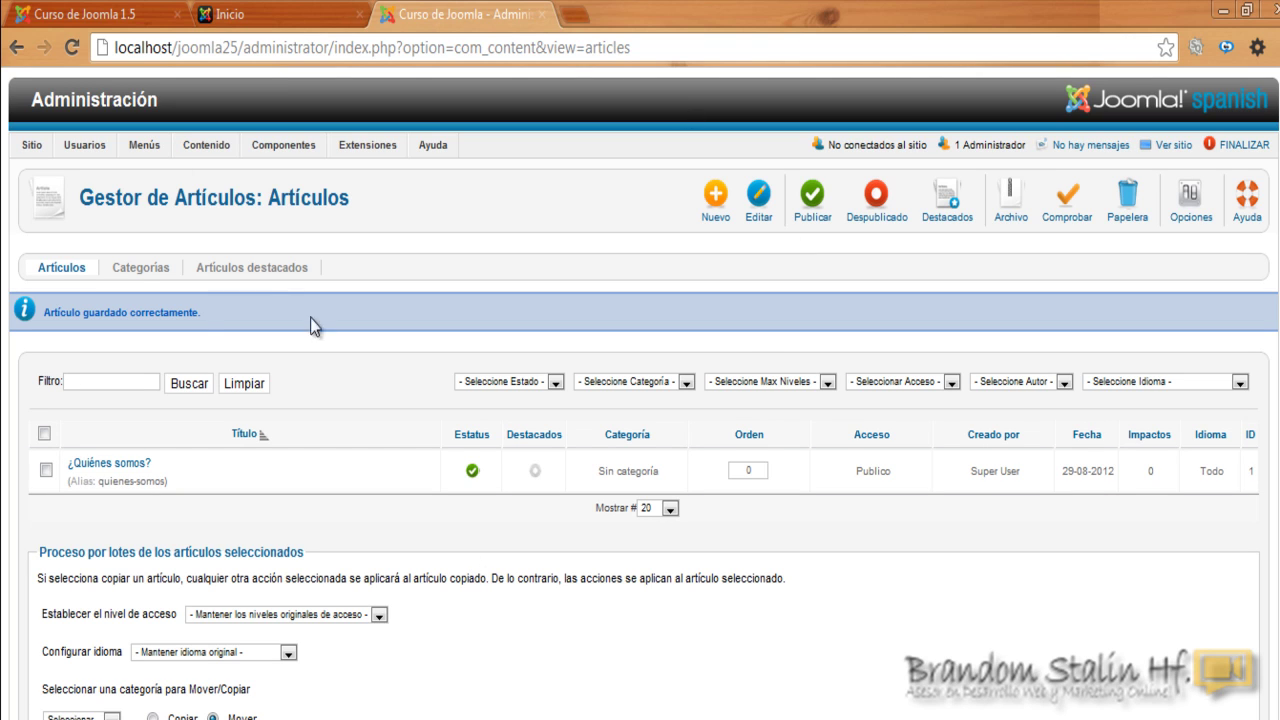
- Reload the public site's home page to check for the new article, and return to the administration page
click(257, 12)
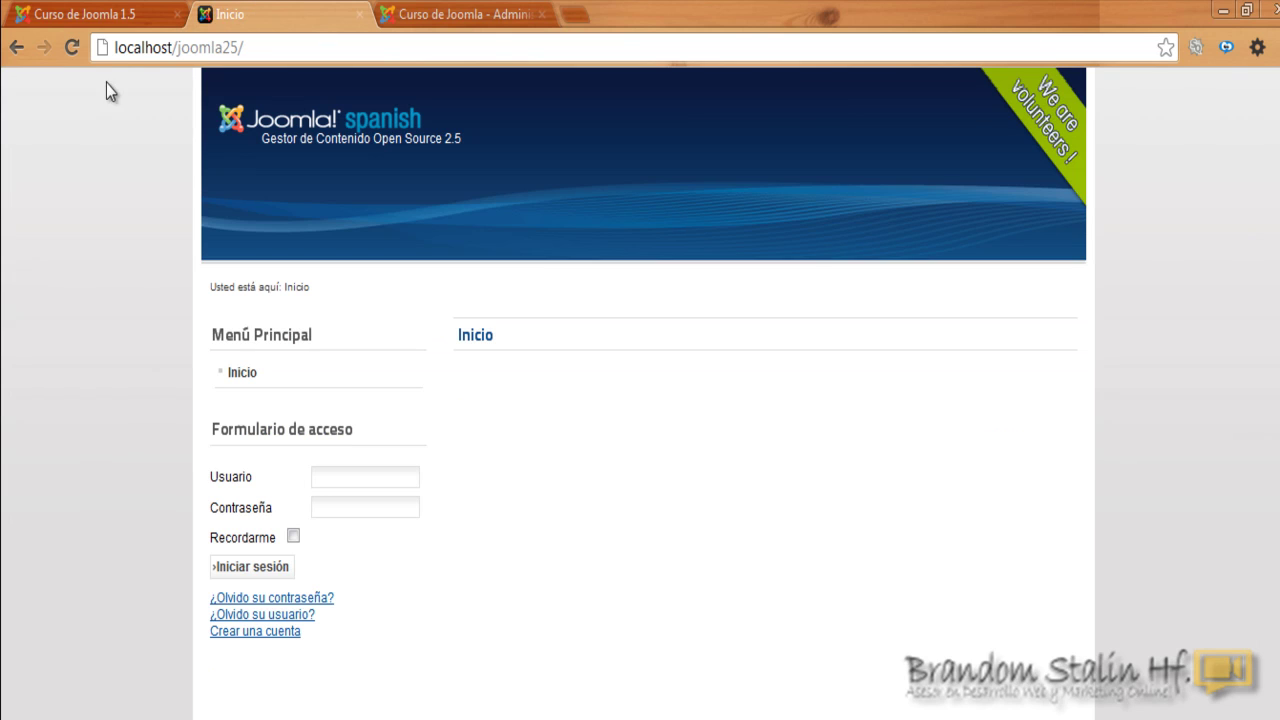
click(79, 55)
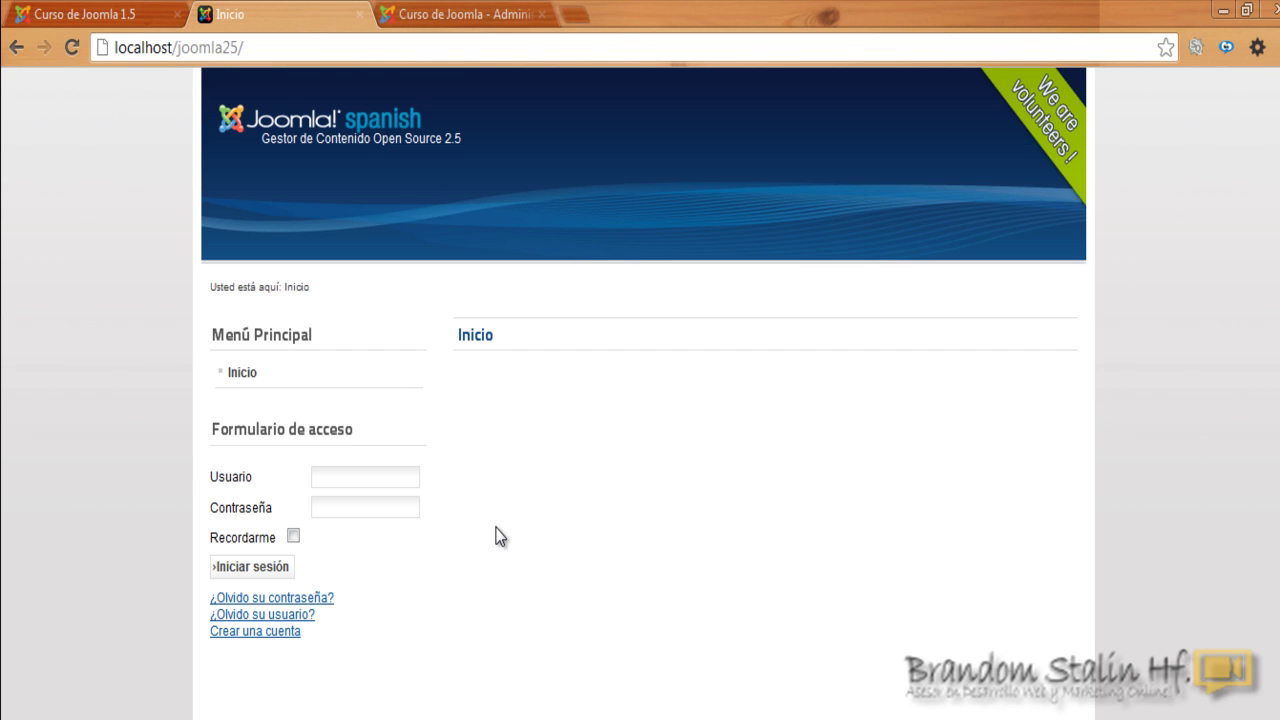
click(514, 16)
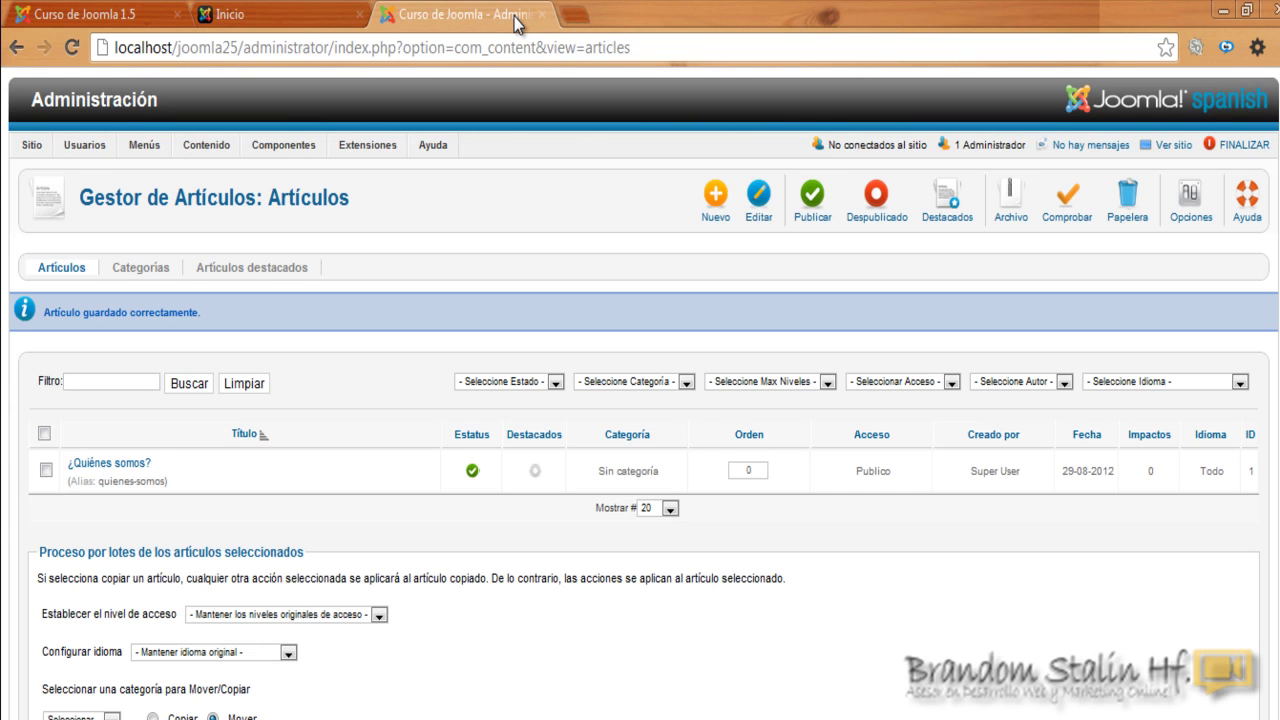
- Mark the "¿Quiénes somos?" article as featured and reload the public home page to view it
click(535, 471)
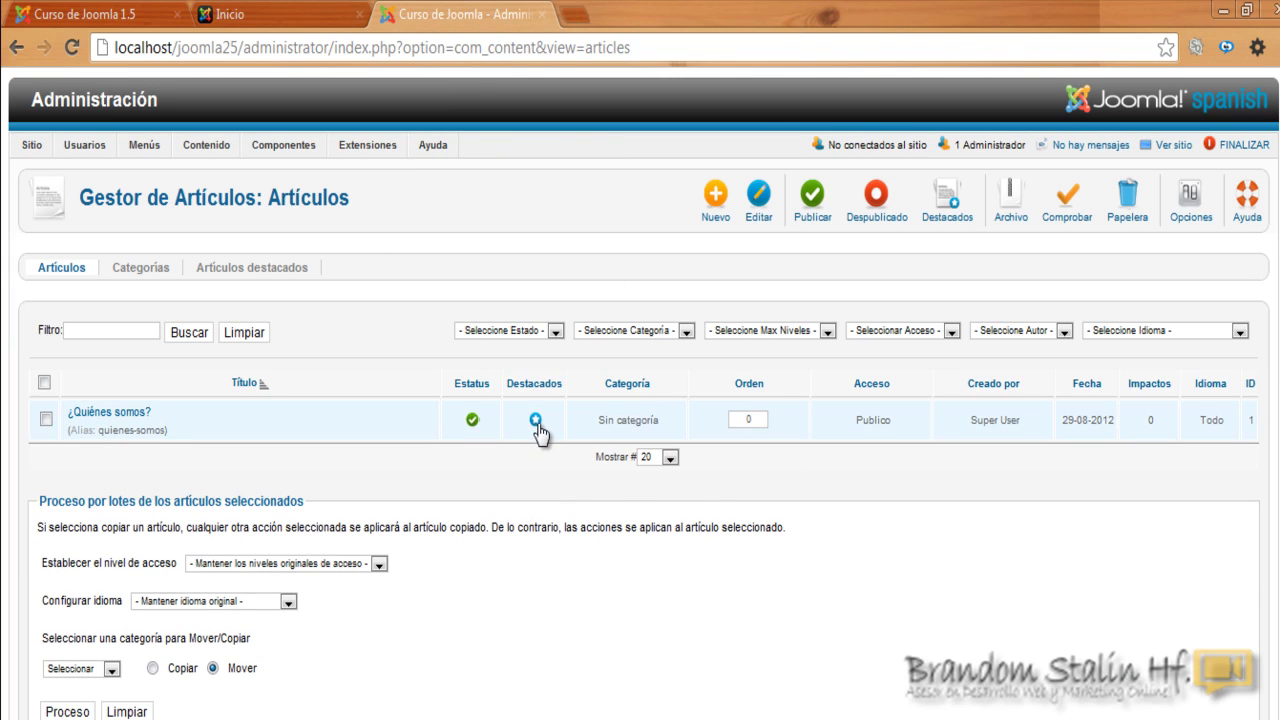
click(277, 8)
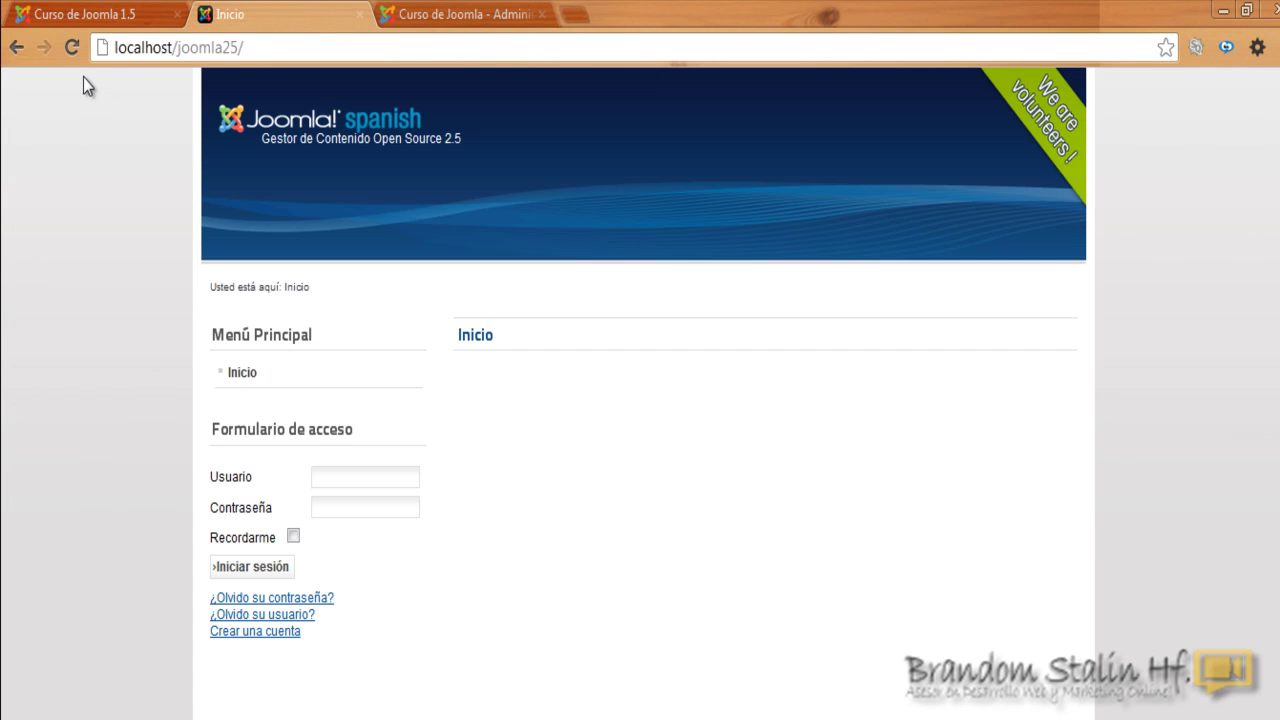
click(73, 47)
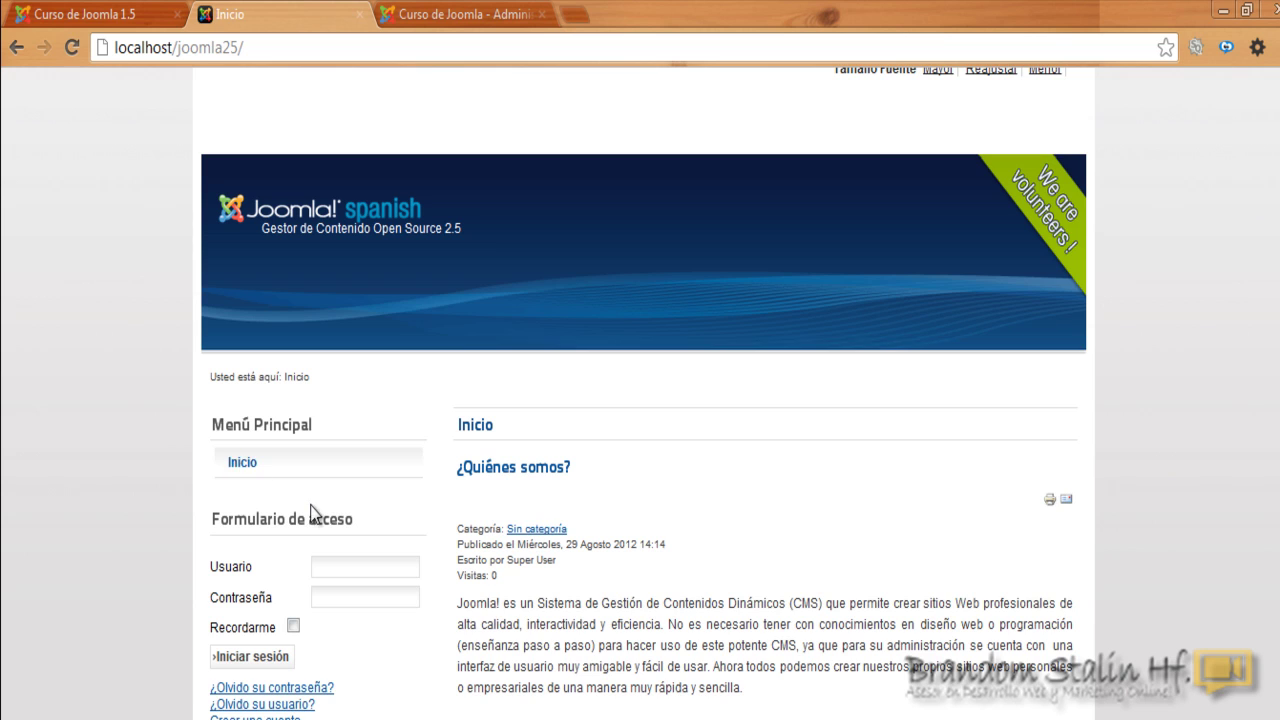
scroll(644, 400, down, 1)
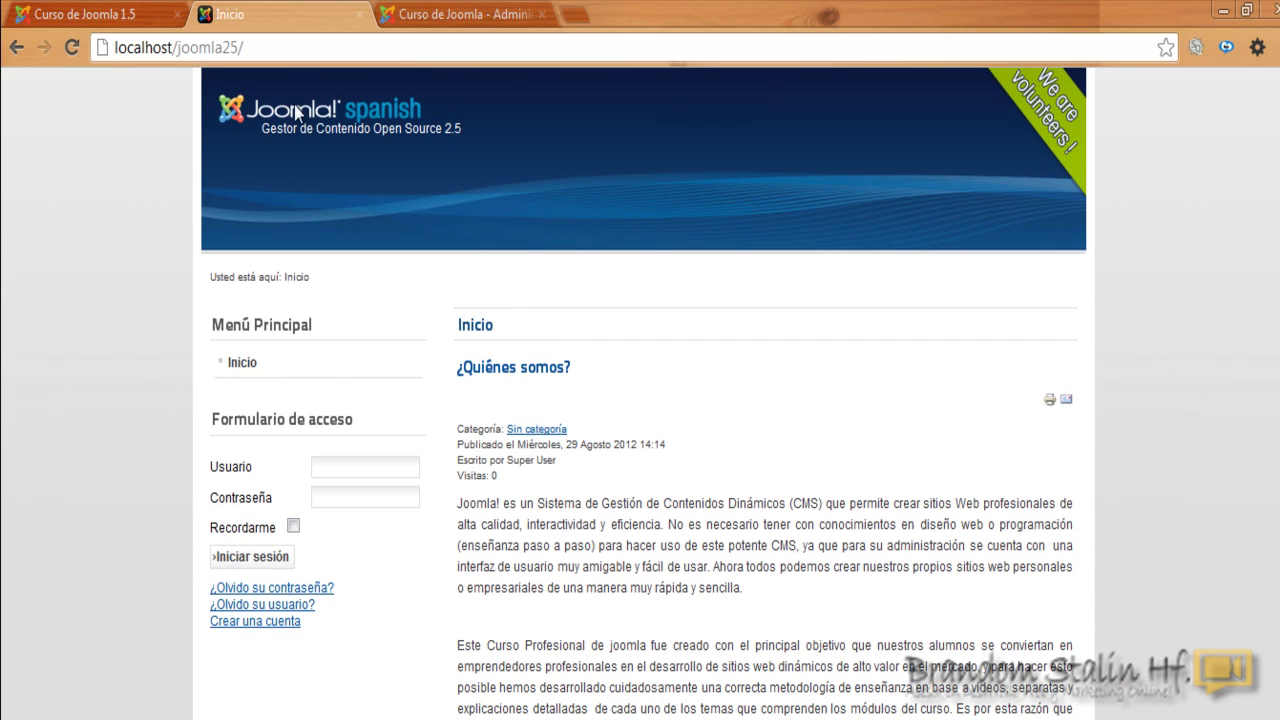
- Start another new article in the administration, titled "Sobre Nuestros Especialistas", keeping Sin categoría as its category
click(412, 14)
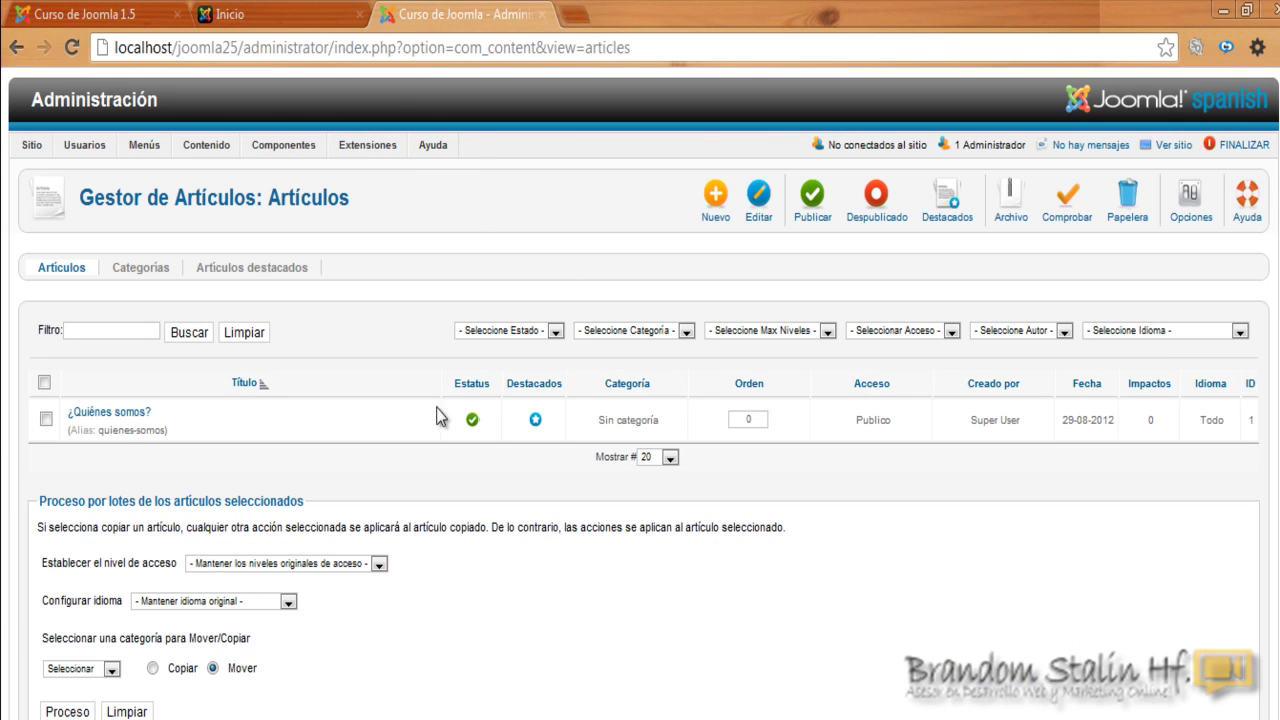
click(716, 200)
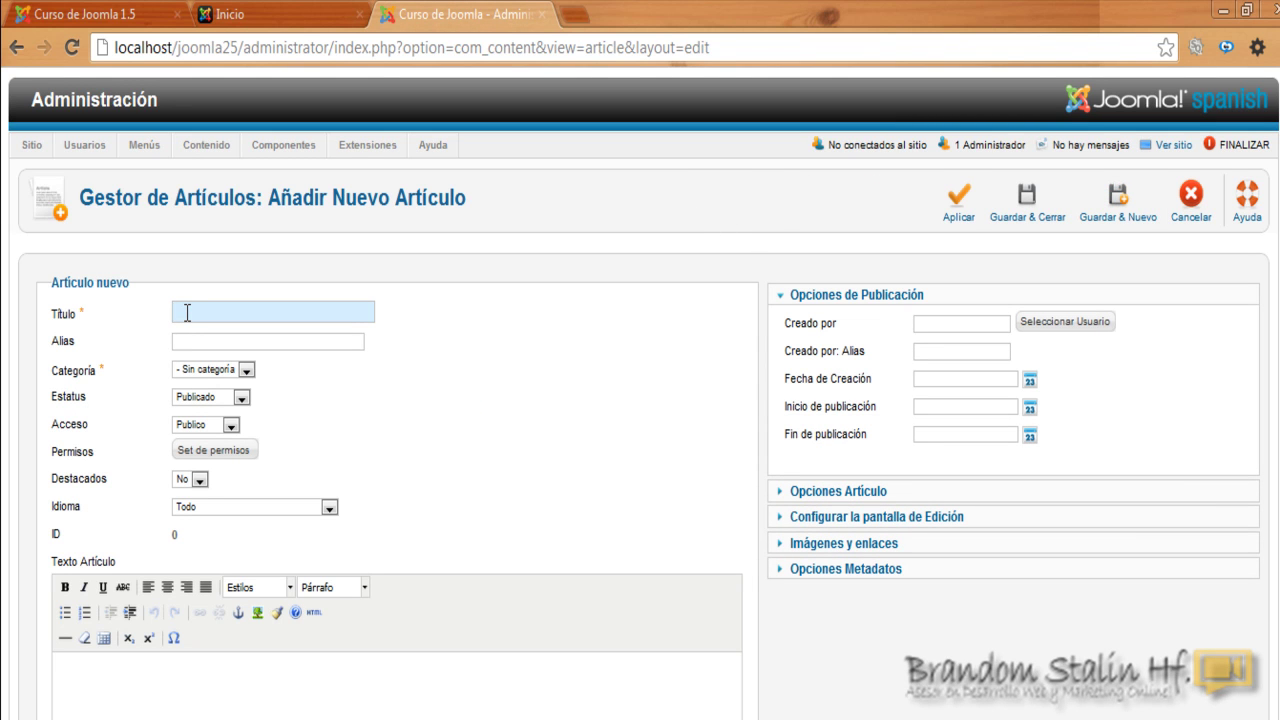
text(Sobre)
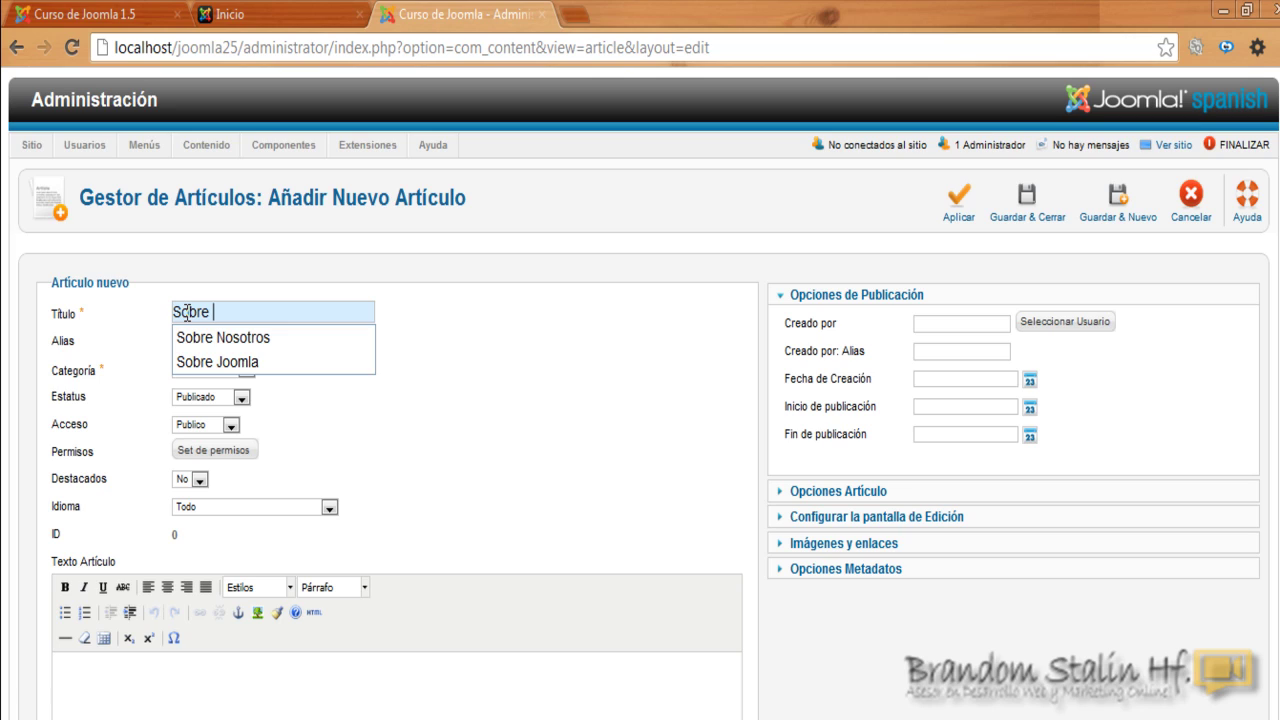
text(Nue)
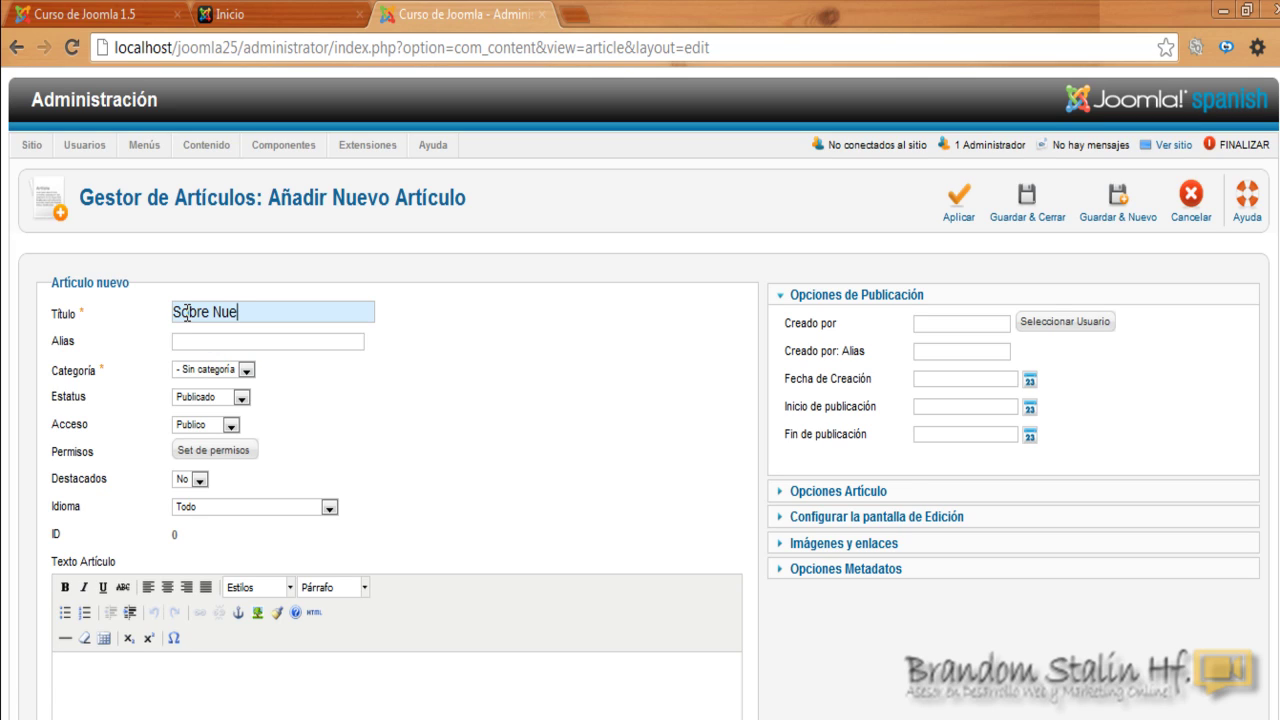
text(stros Especialistas)
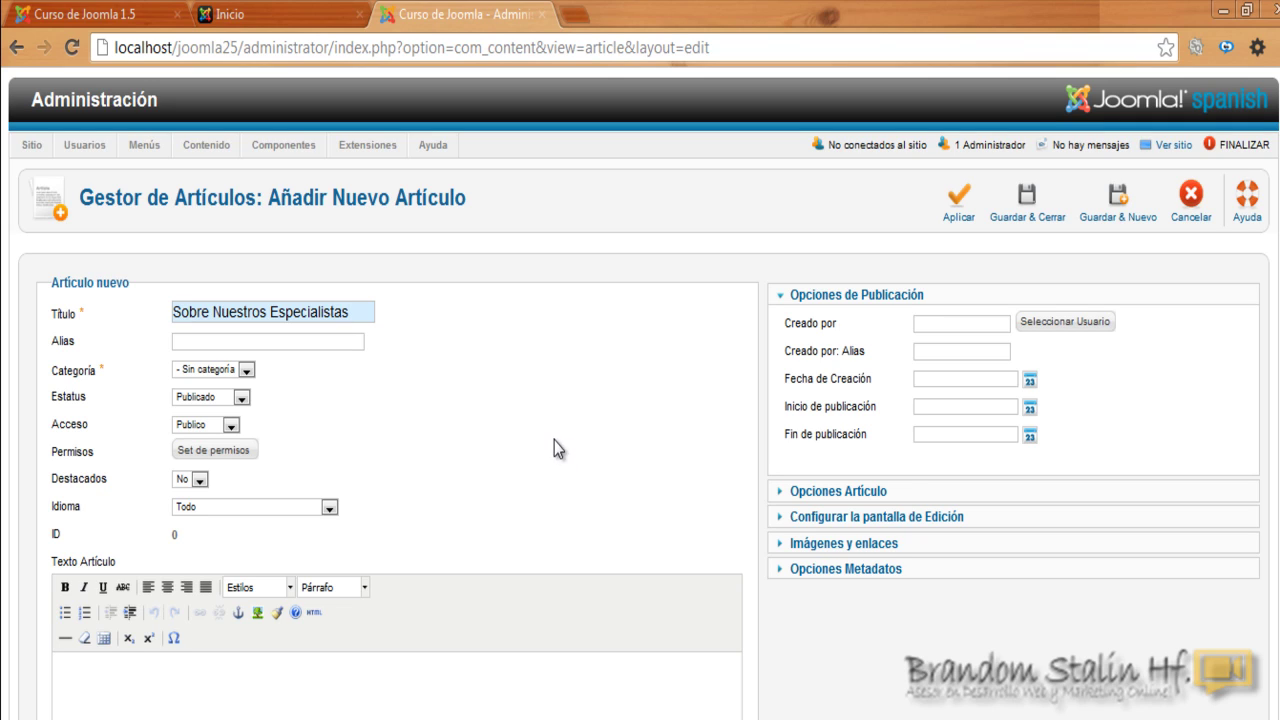
click(296, 343)
click(250, 372)
click(252, 386)
- Paste the copied text into the body of the "Sobre Nuestros Especialistas" article
scroll(345, 627, down, 2)
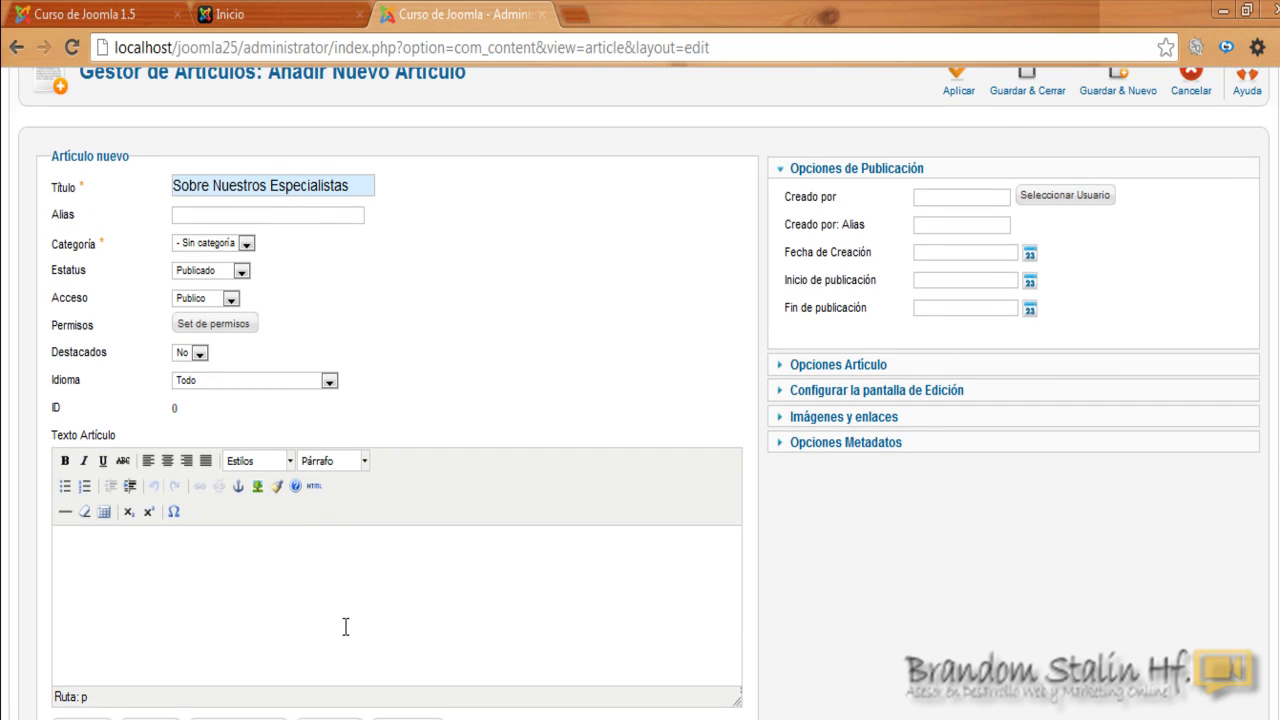
key(ctrl+v)
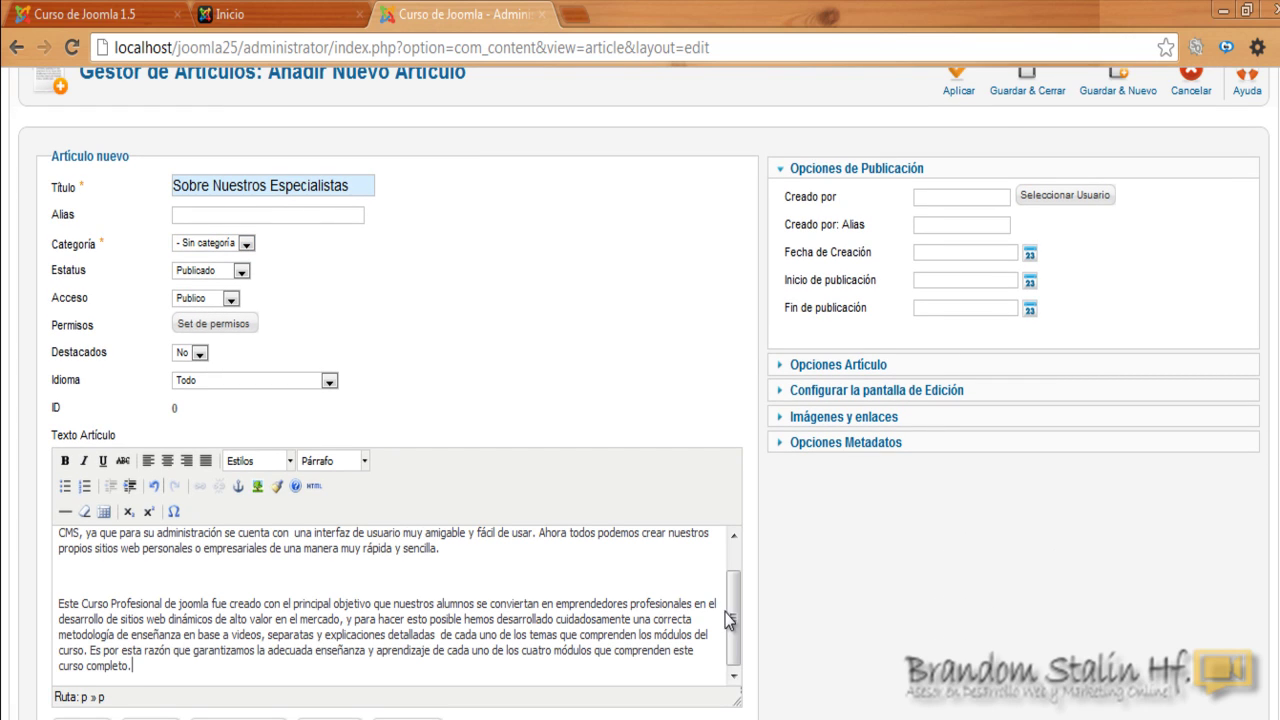
scroll(735, 570, up, 1)
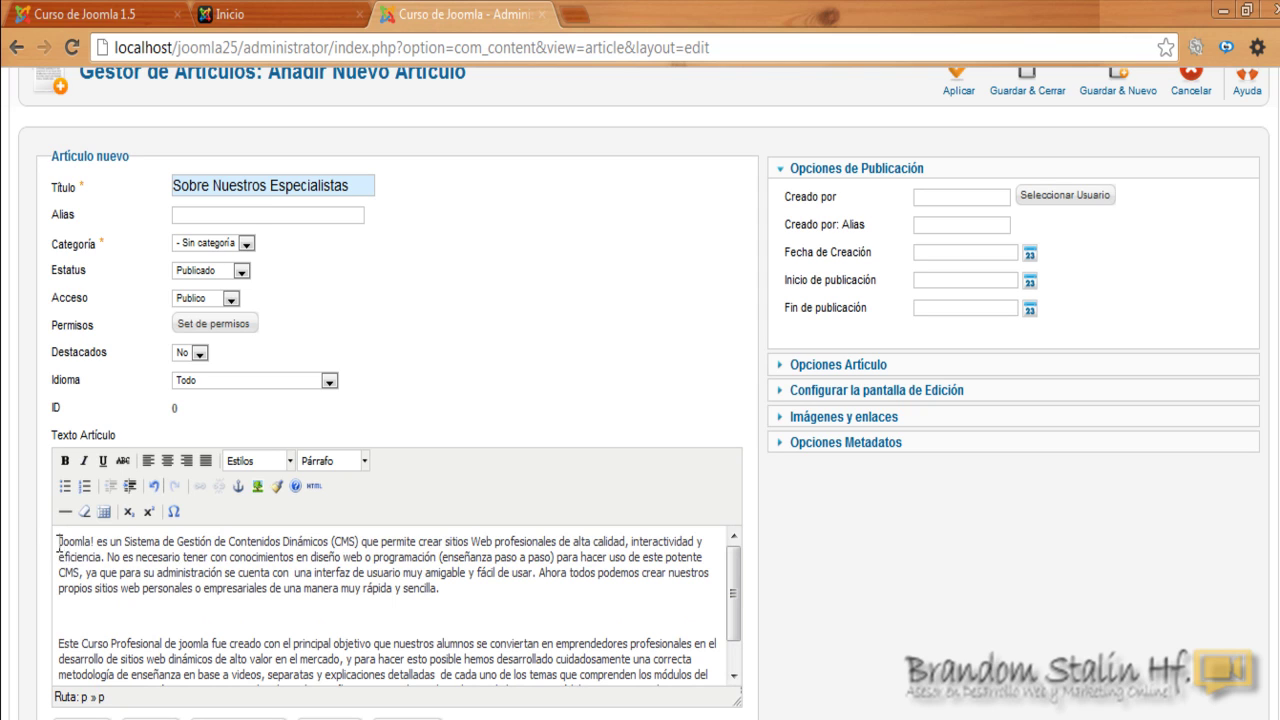
- Justify all the body text of the "Sobre Nuestros Especialistas" article
drag(62, 546, 140, 688)
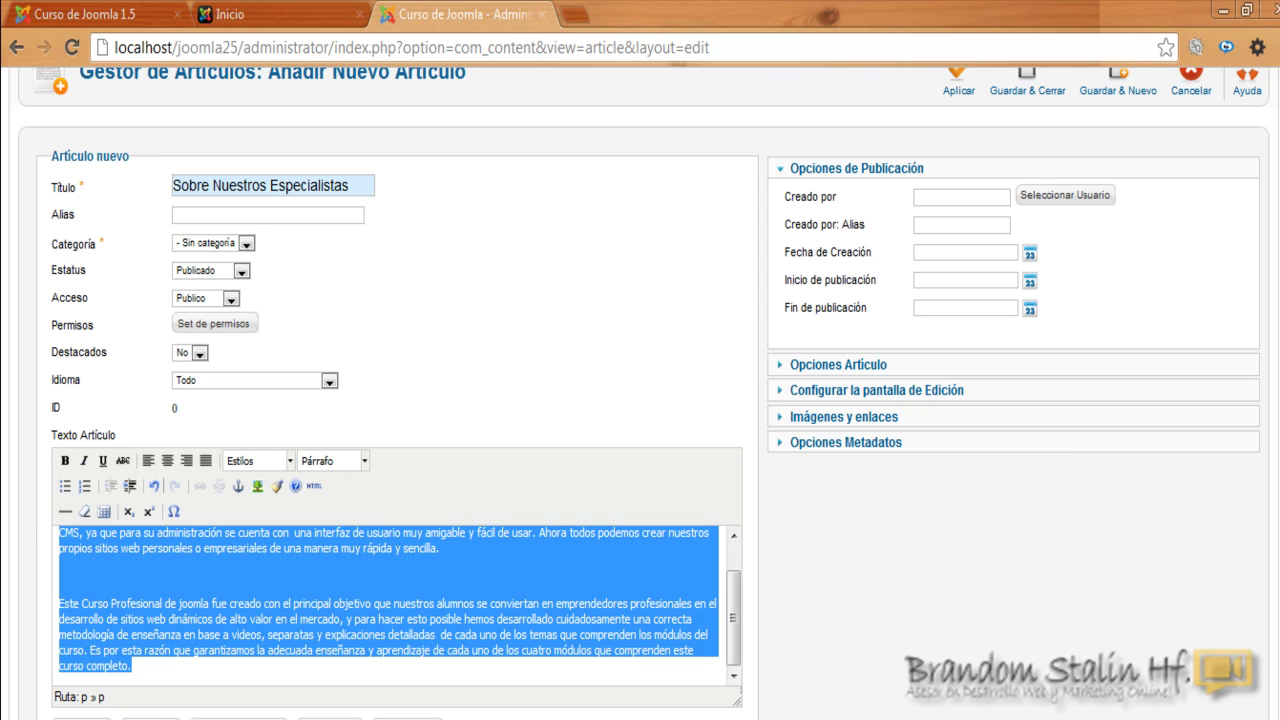
click(206, 460)
click(500, 642)
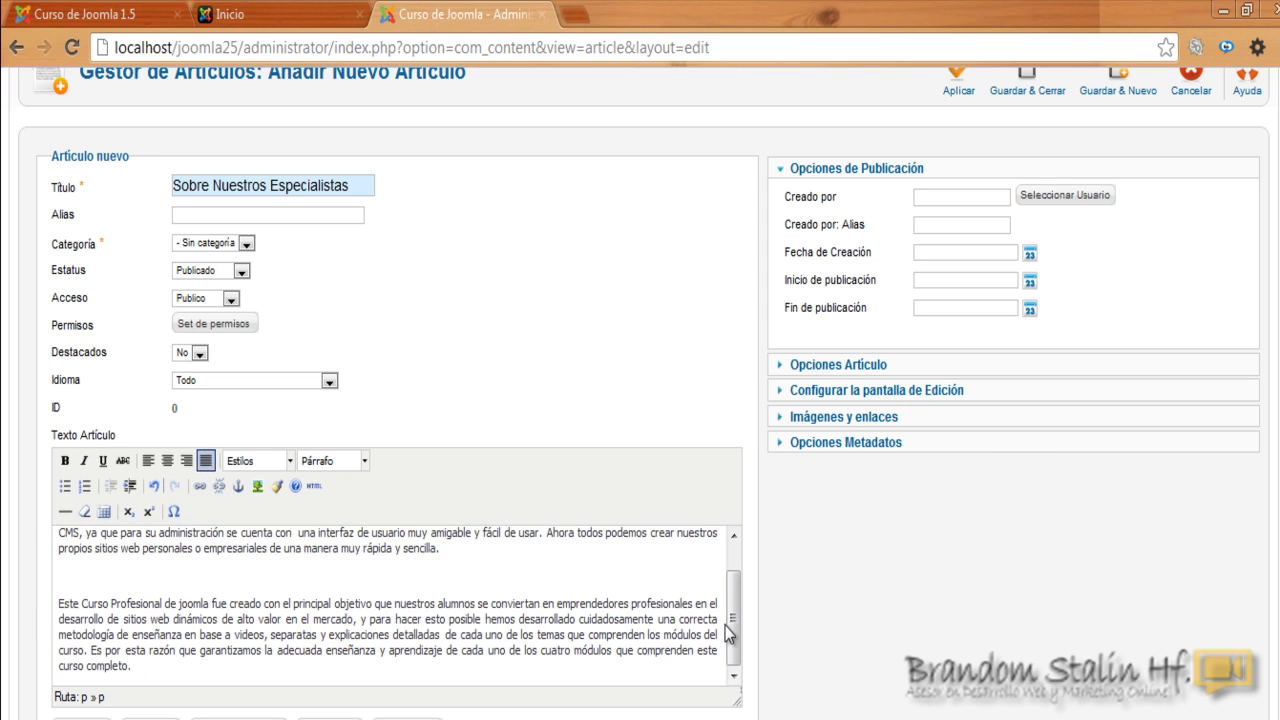
scroll(735, 610, up, 1)
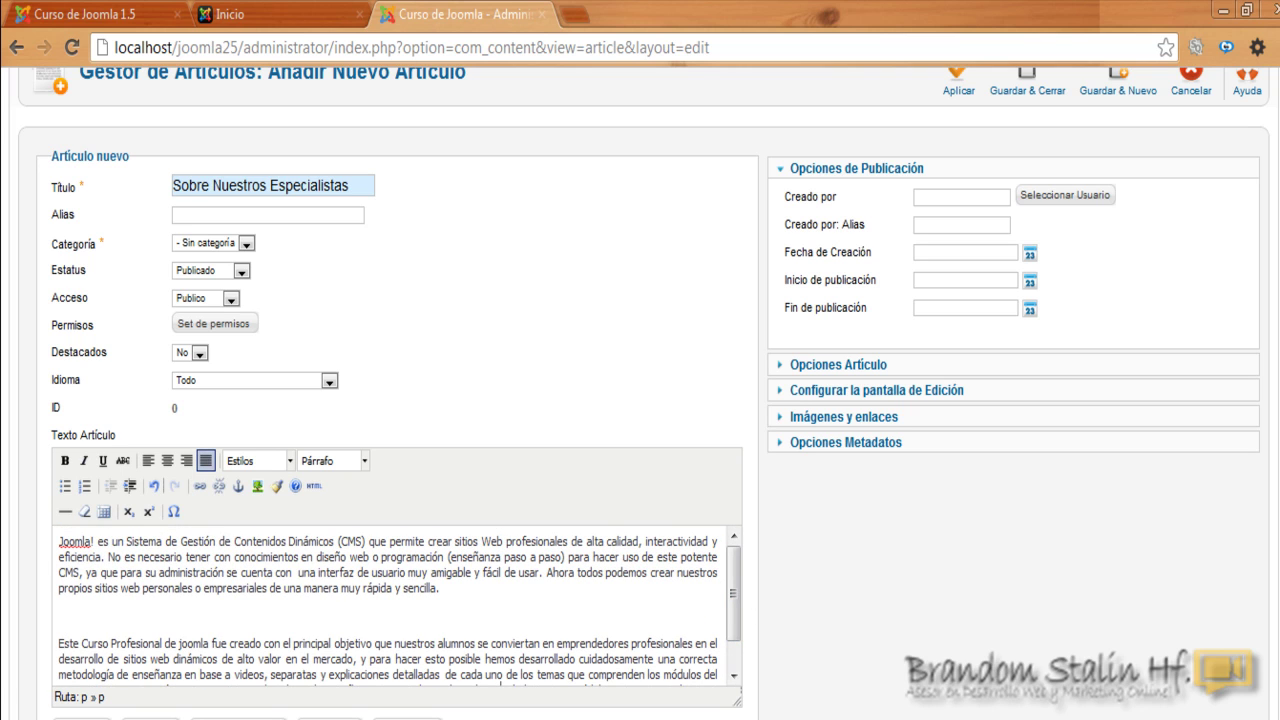
- Save the "Sobre Nuestros Especialistas" article and close it to return to the article list
scroll(640, 400, up, 3)
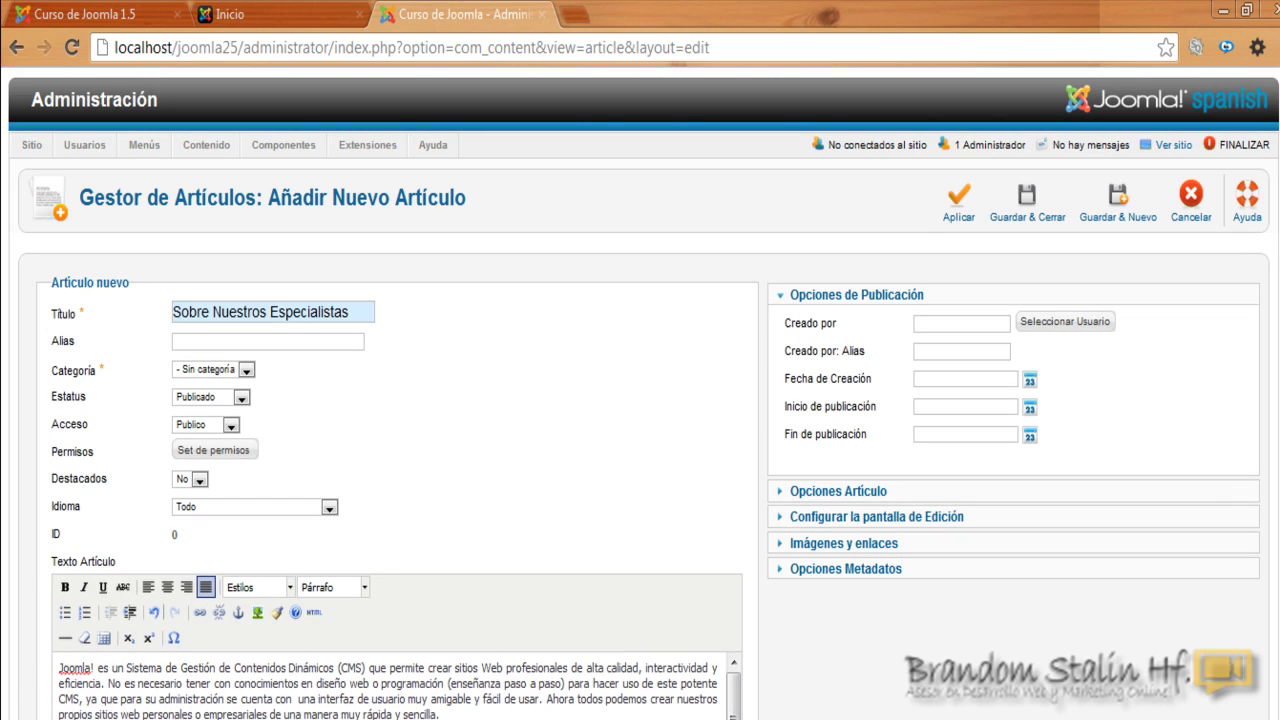
scroll(640, 400, down, 2)
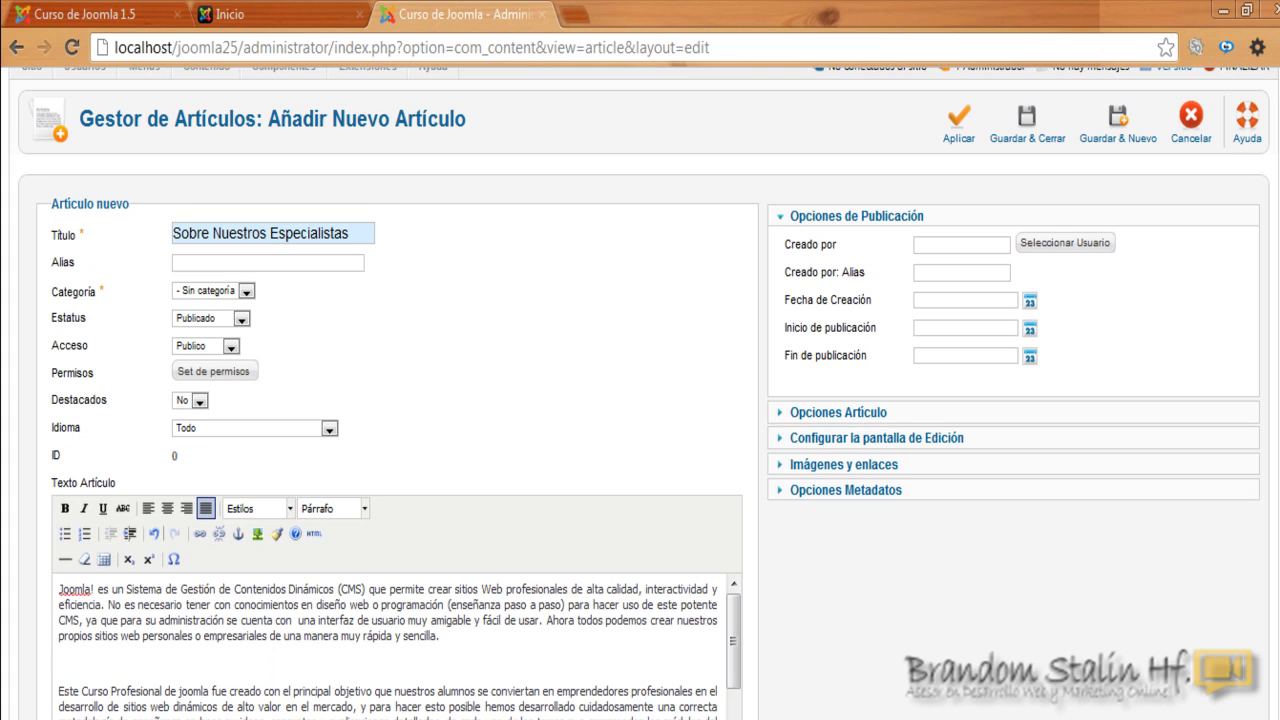
scroll(1105, 342, down, 4)
scroll(1105, 342, up, 5)
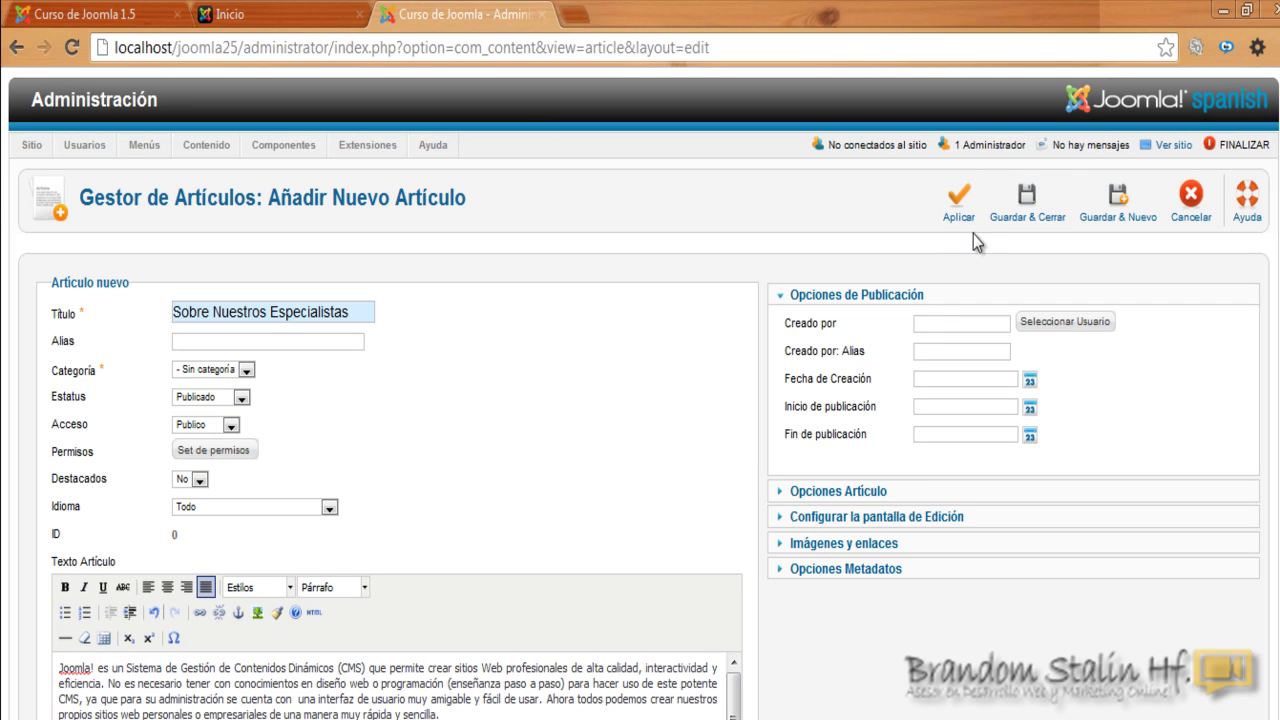
scroll(962, 210, down, 1)
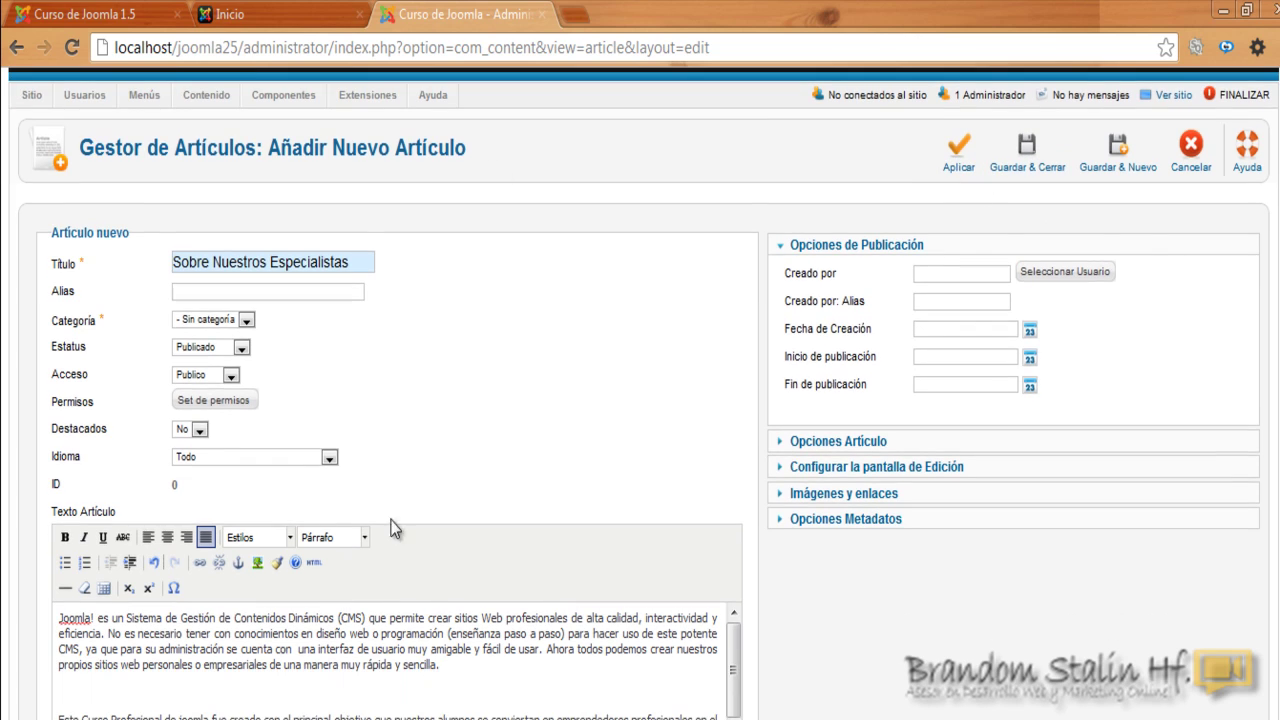
scroll(1242, 299, up, 1)
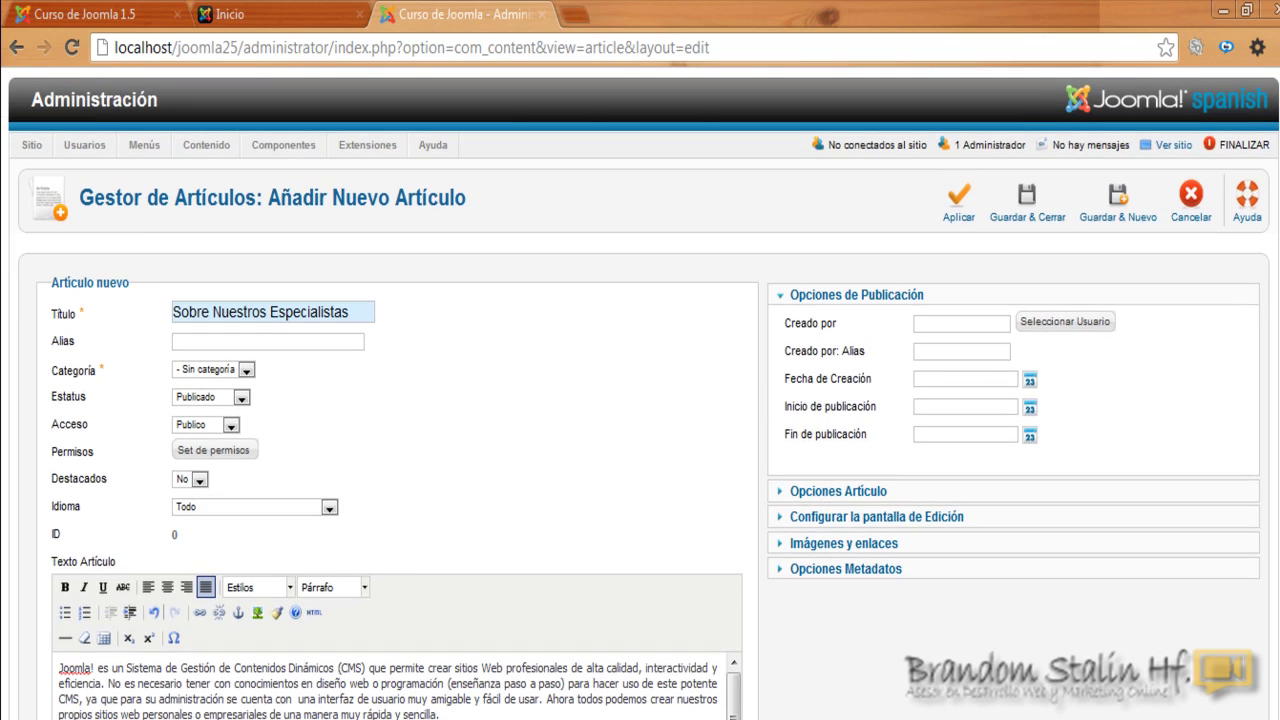
click(1030, 200)
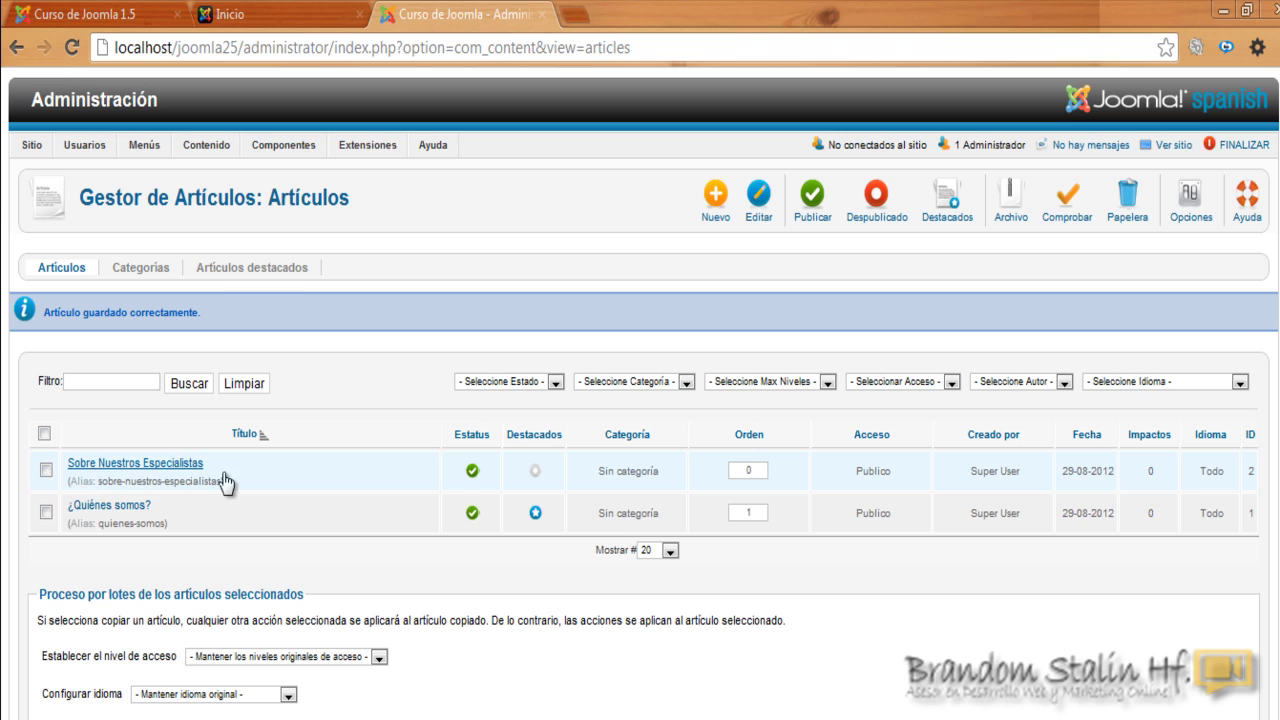
- Mark the "Sobre Nuestros Especialistas" article as featured and reload the public home page
click(537, 473)
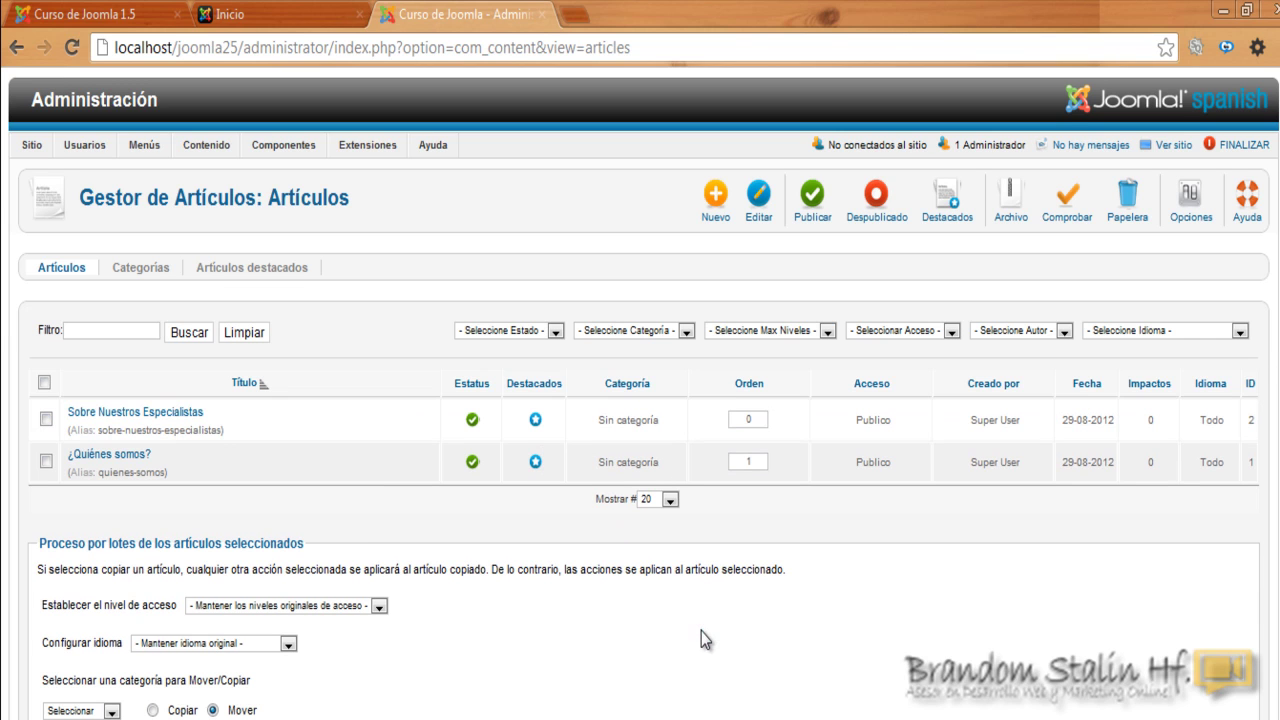
click(273, 12)
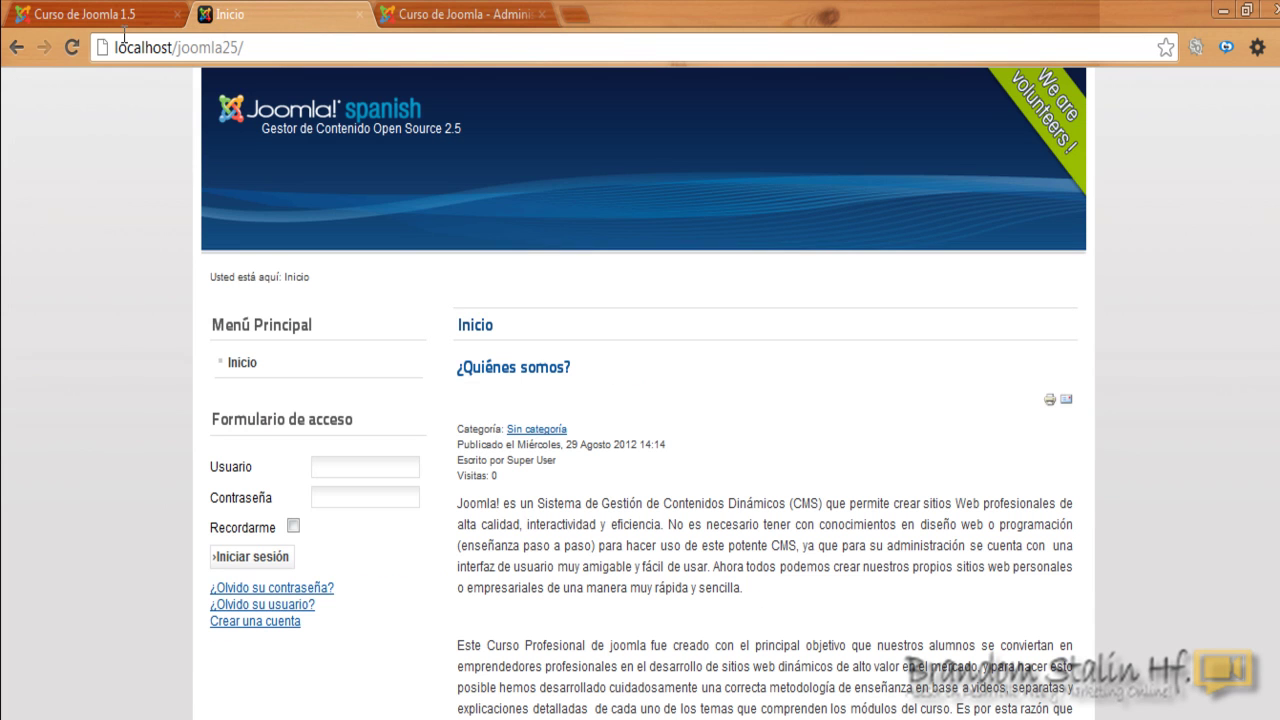
click(73, 46)
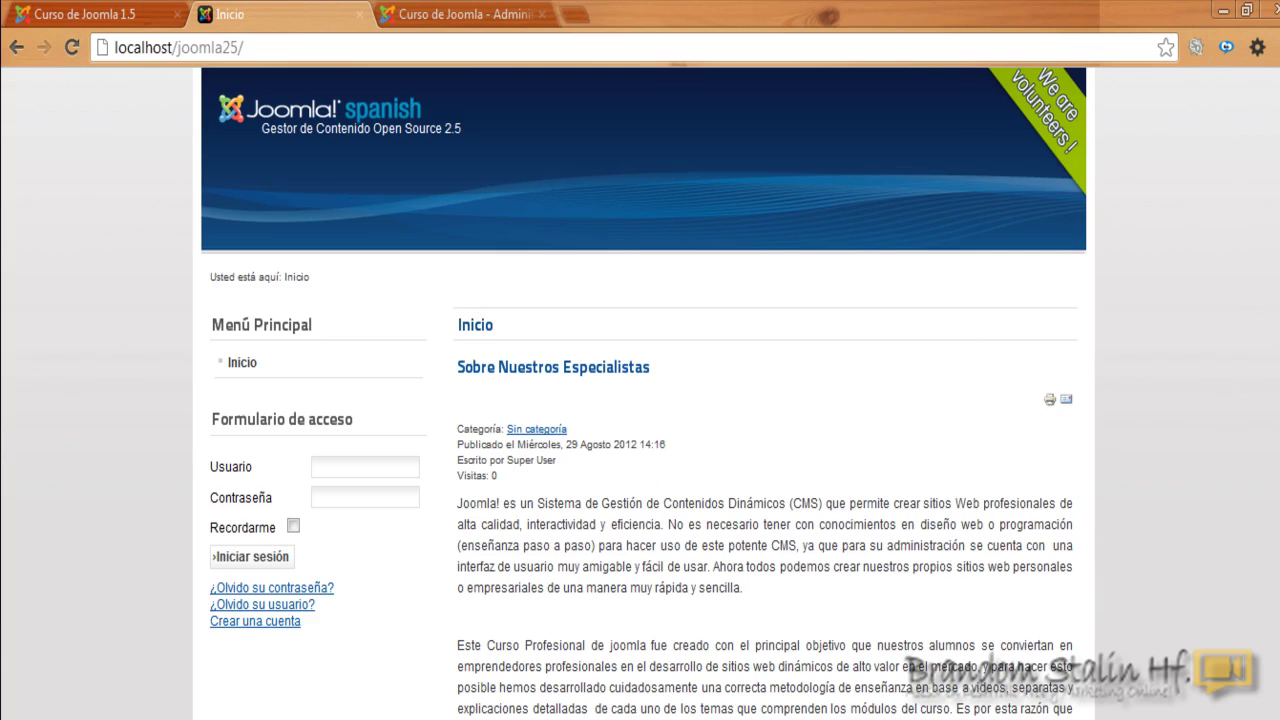
- Examine how the "Sobre Nuestros Especialistas" and "¿Quiénes somos?" articles are laid out on the public home page
scroll(640, 400, down, 1)
scroll(640, 400, down, 2)
scroll(640, 400, up, 4)
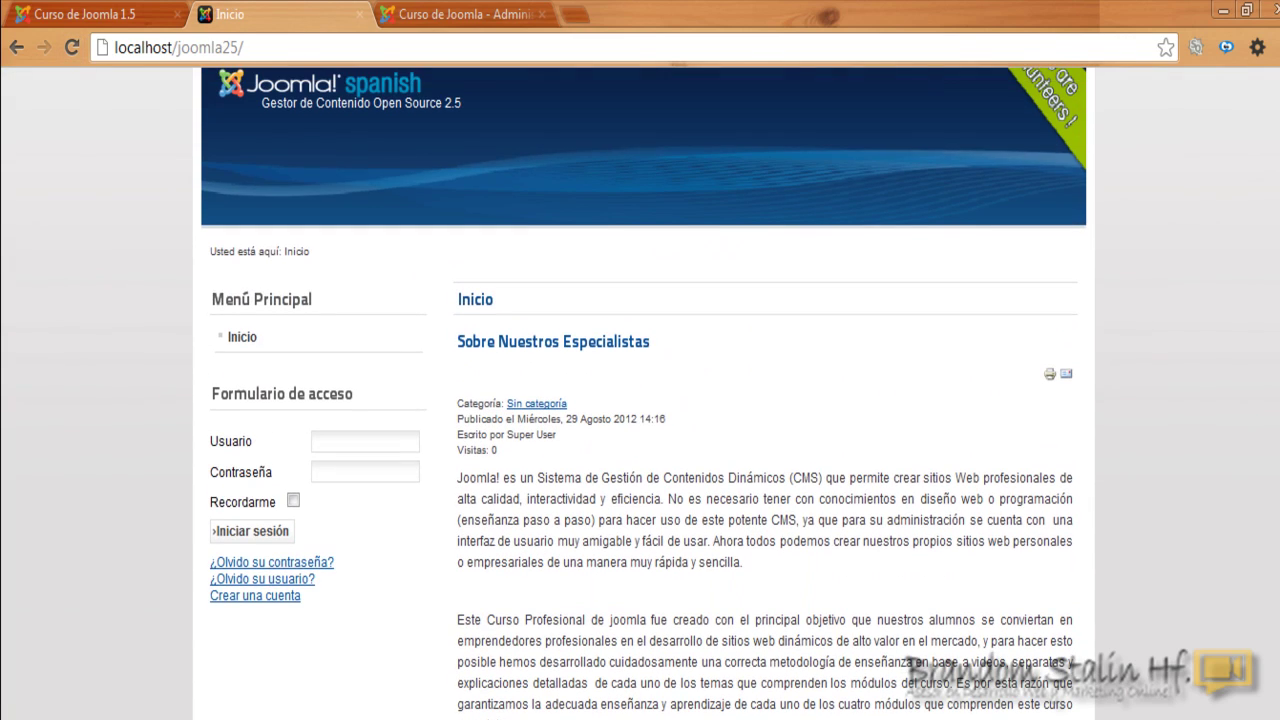
scroll(640, 400, down, 3)
scroll(640, 400, up, 2)
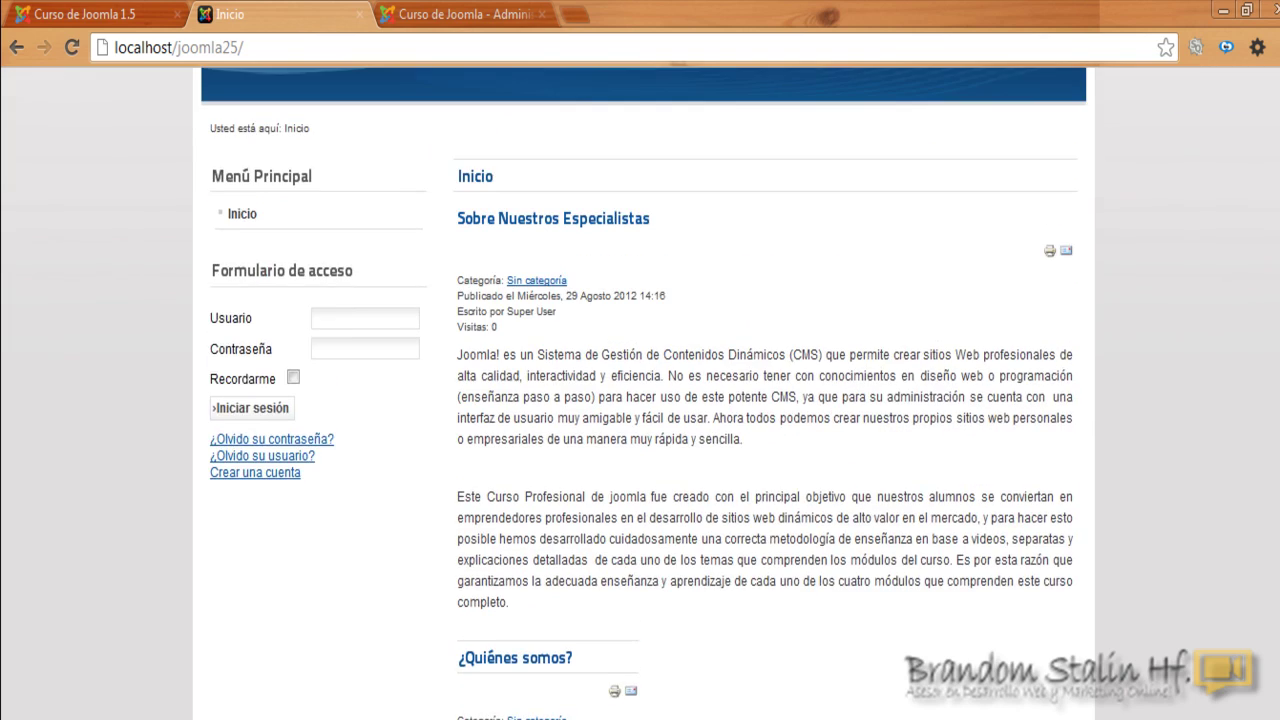
triple_click(571, 222)
click(491, 246)
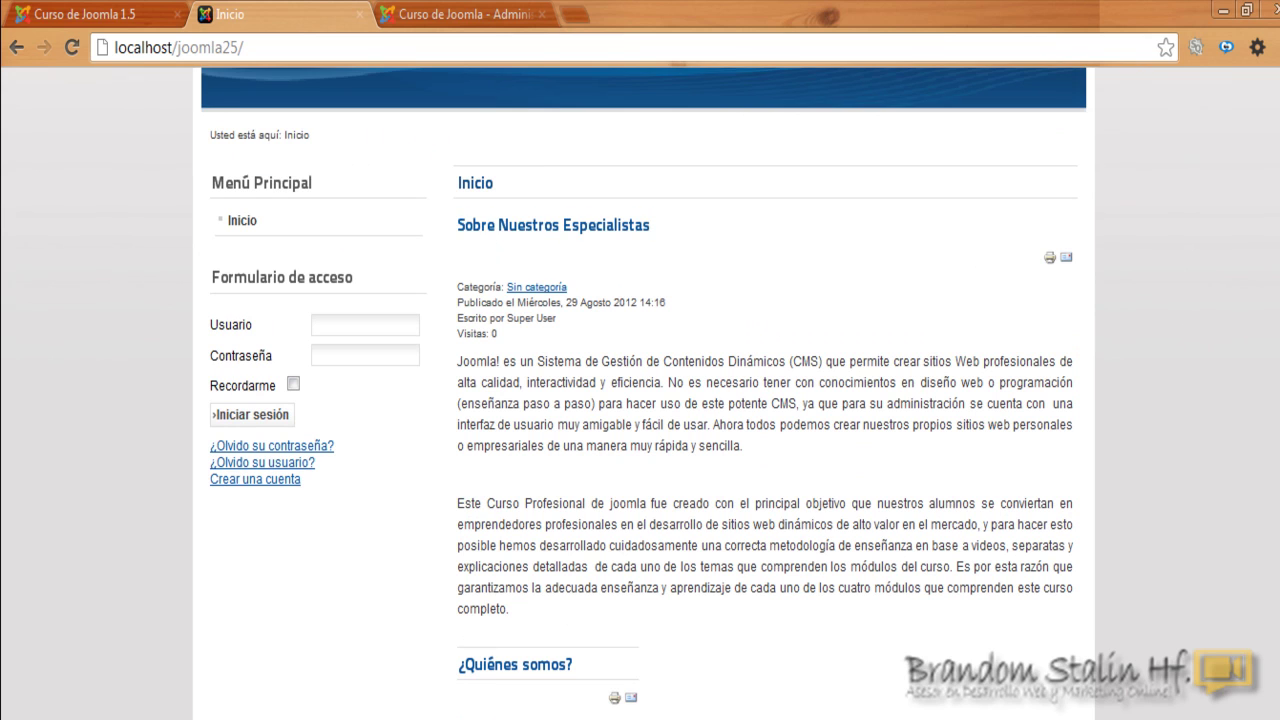
scroll(491, 246, up, 1)
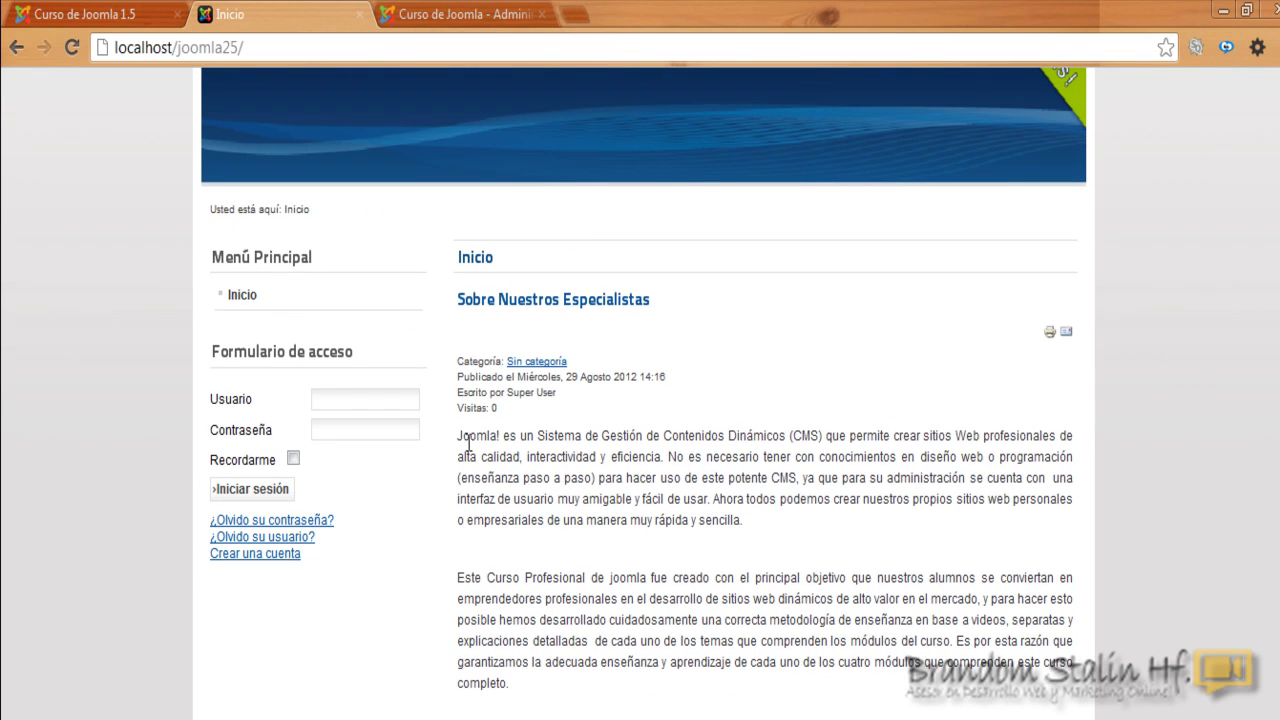
drag(462, 443, 668, 700)
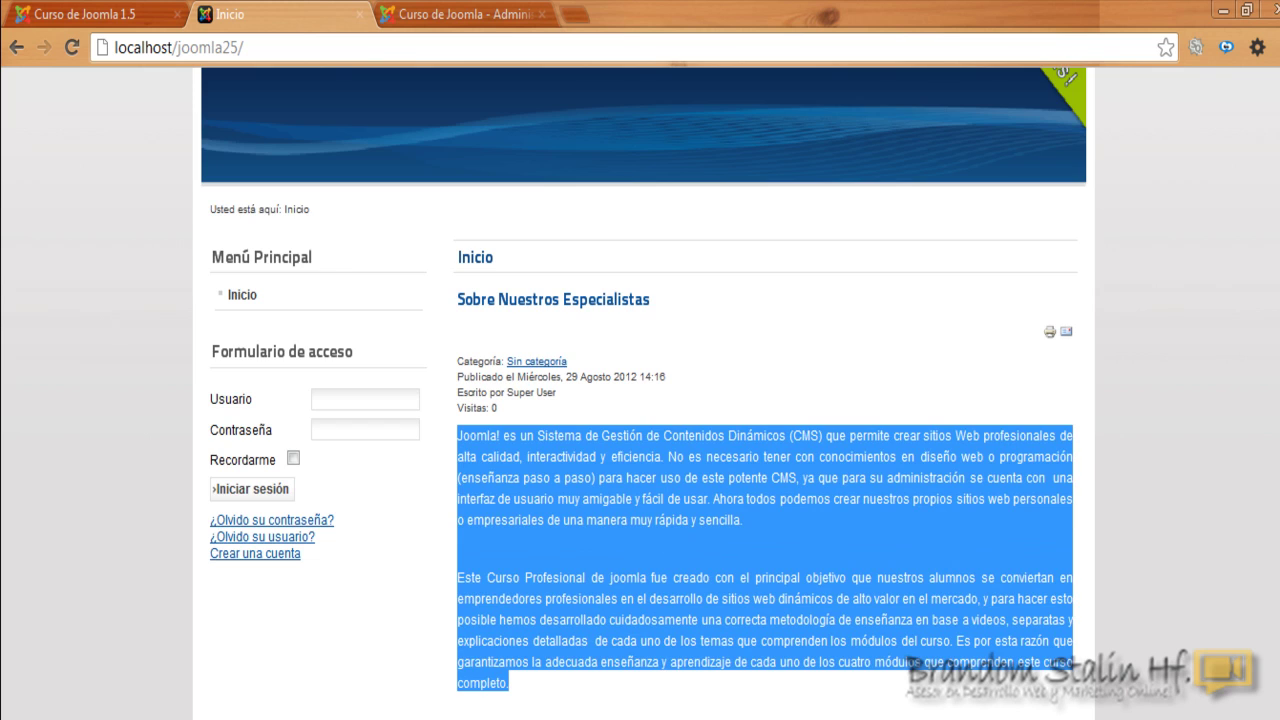
scroll(609, 386, down, 5)
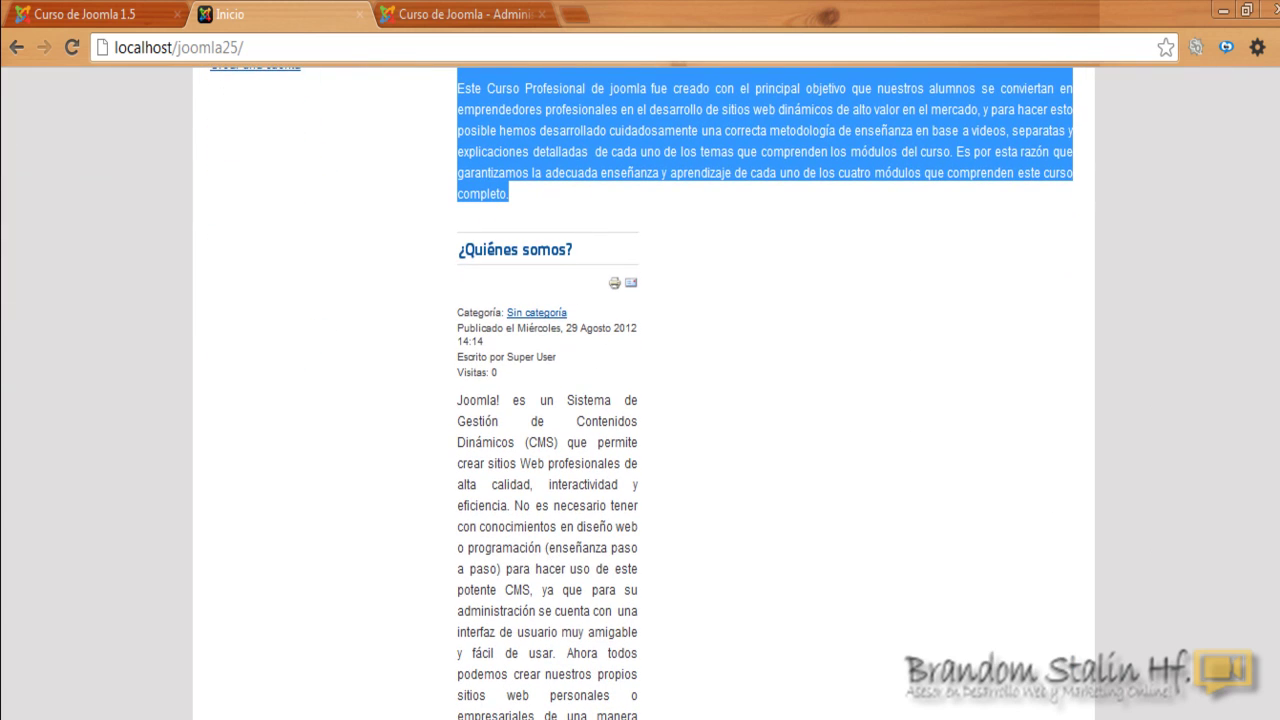
scroll(609, 386, up, 1)
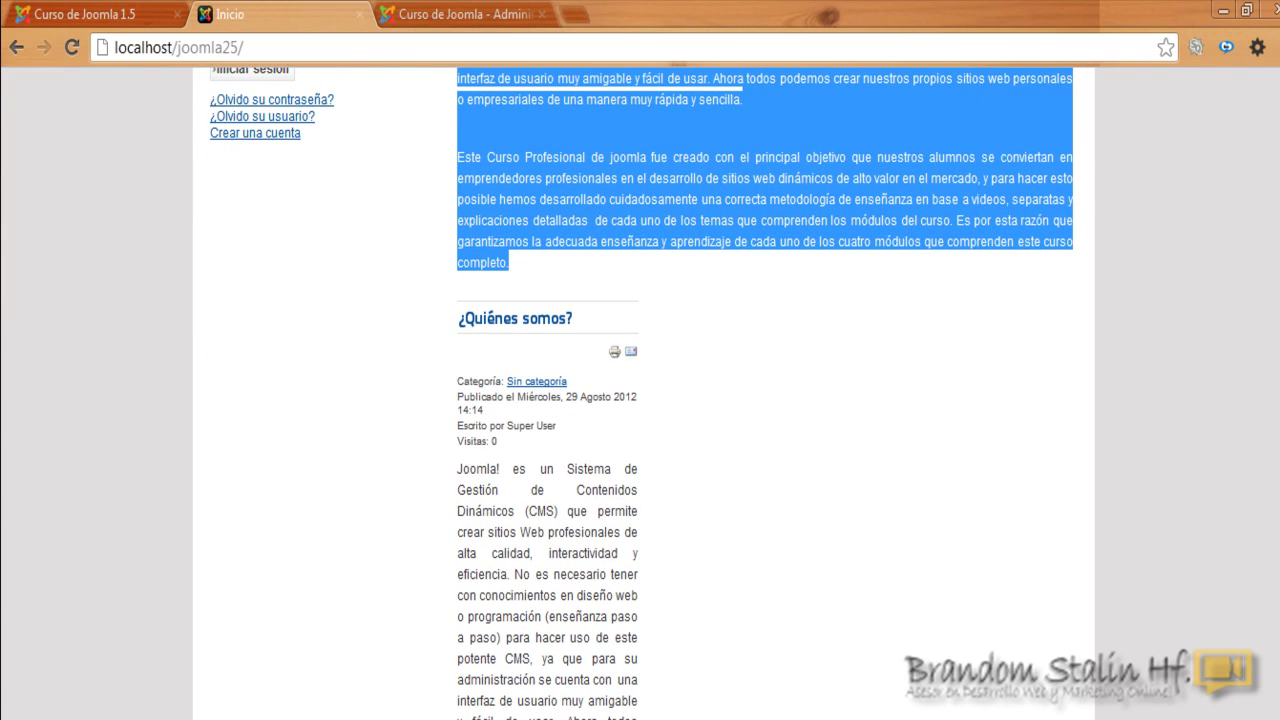
scroll(944, 488, up, 5)
click(911, 512)
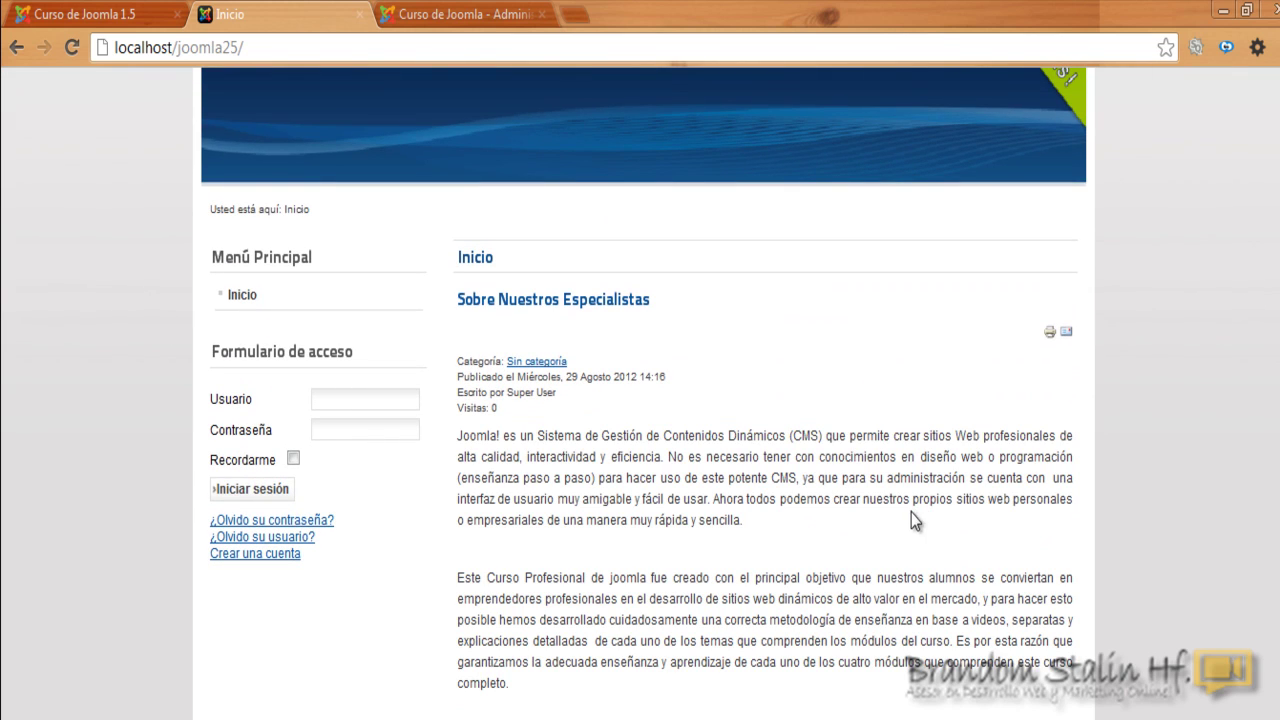
- Return to the administration page and open the list of menu items of Menú Principal
click(433, 13)
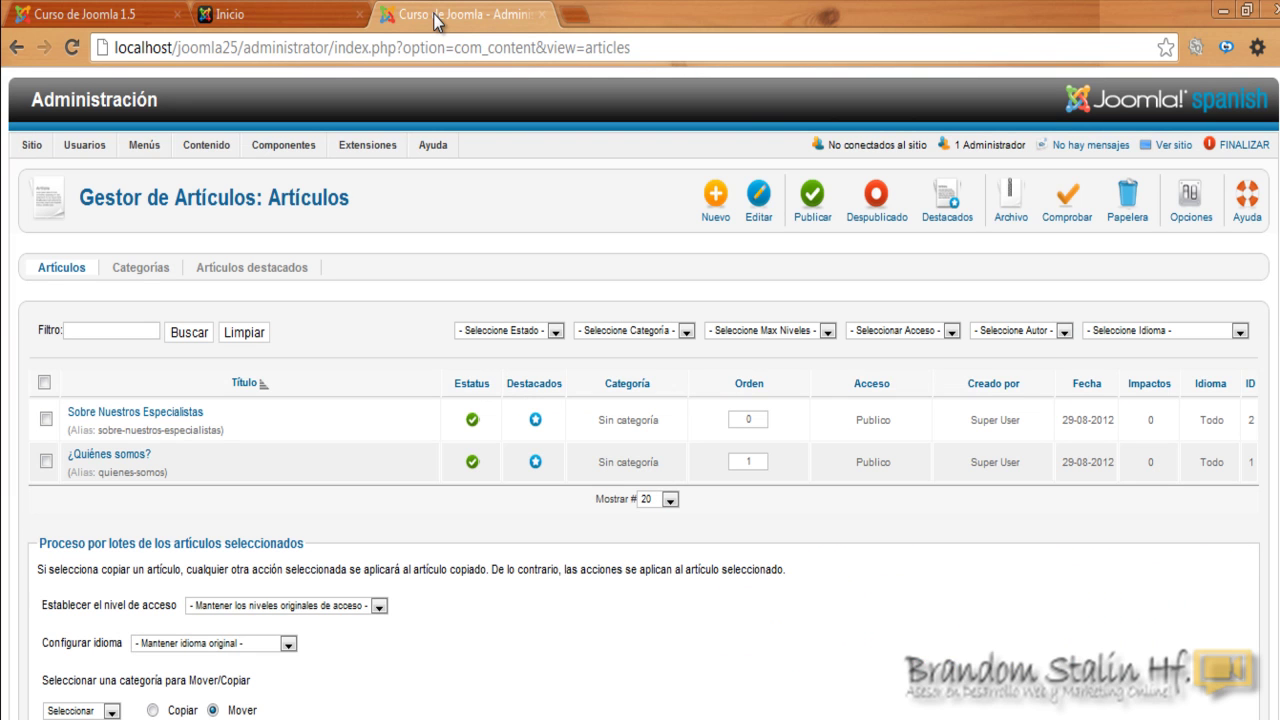
mouse_move(131, 148)
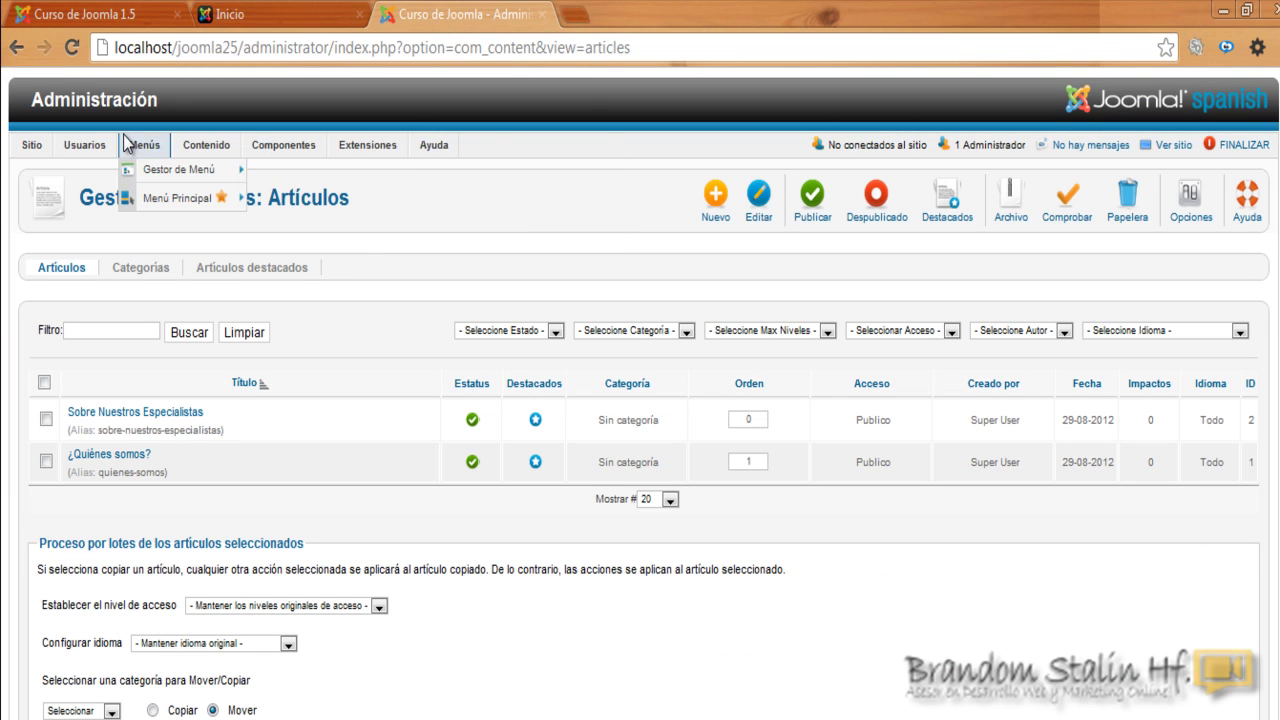
click(160, 199)
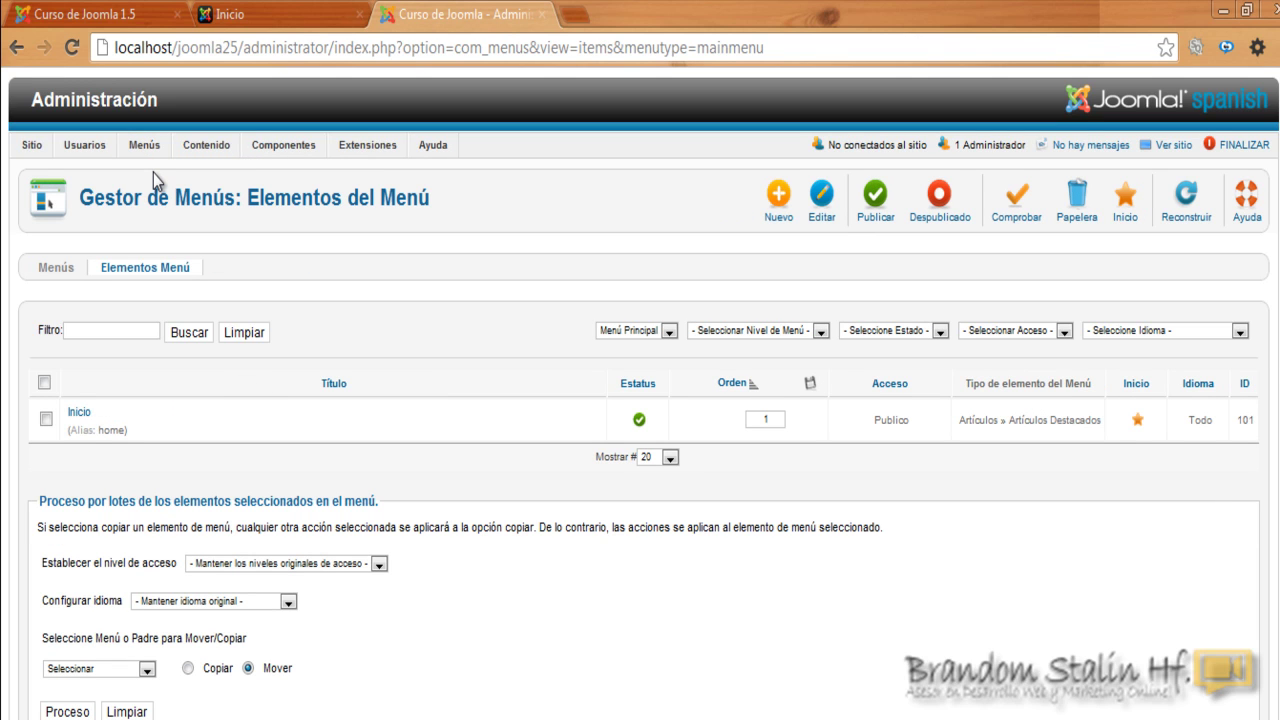
- Follow the Inicio link in the public site's main menu and review the articles on that page
click(312, 18)
scroll(330, 300, up, 2)
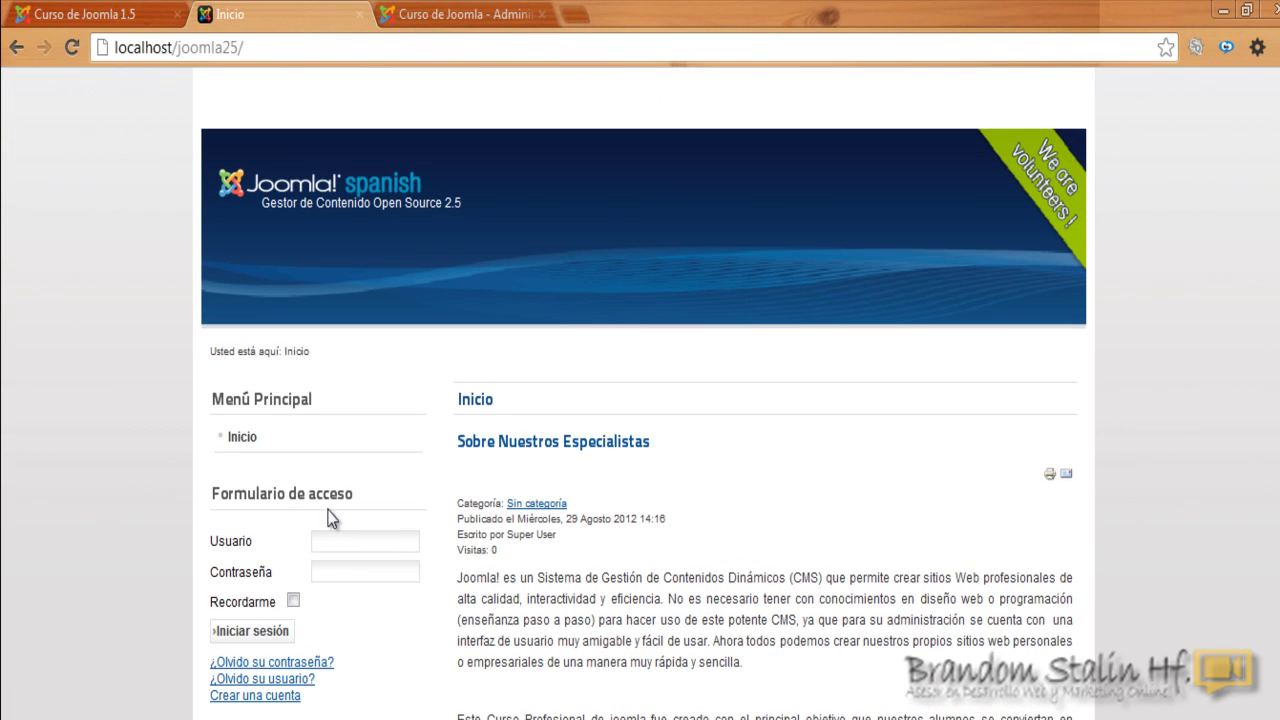
click(242, 438)
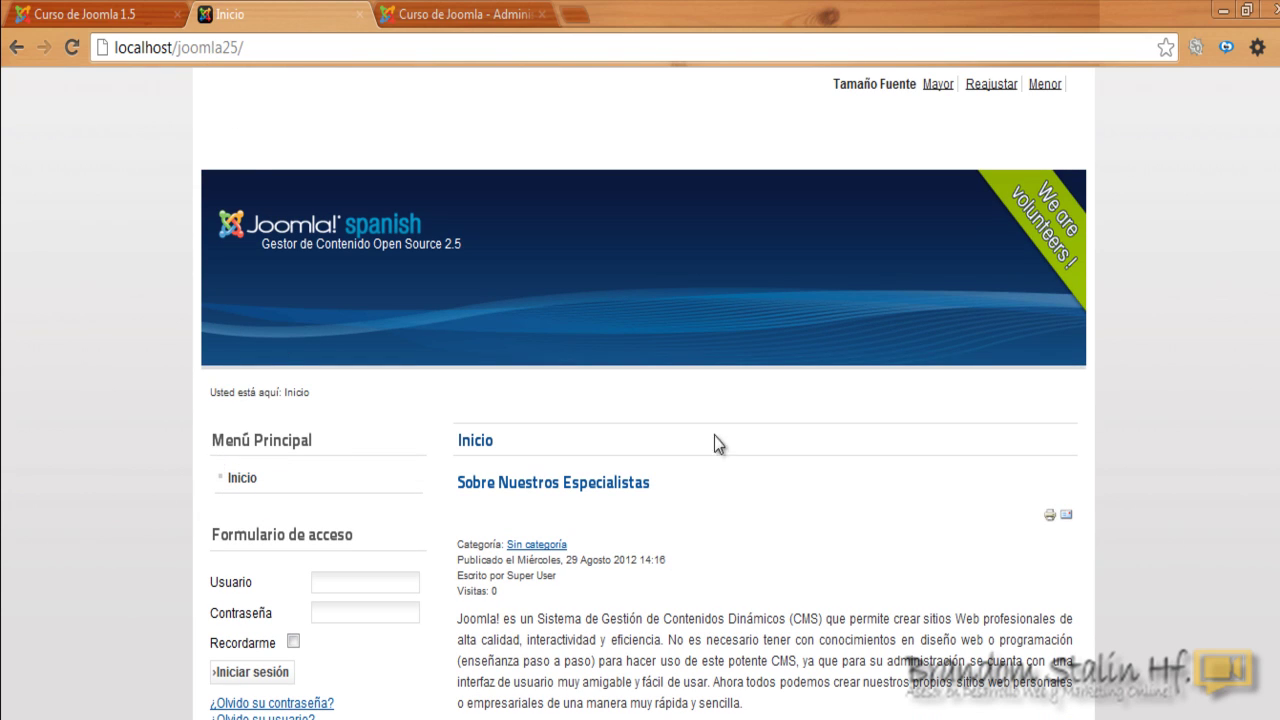
scroll(640, 400, down, 5)
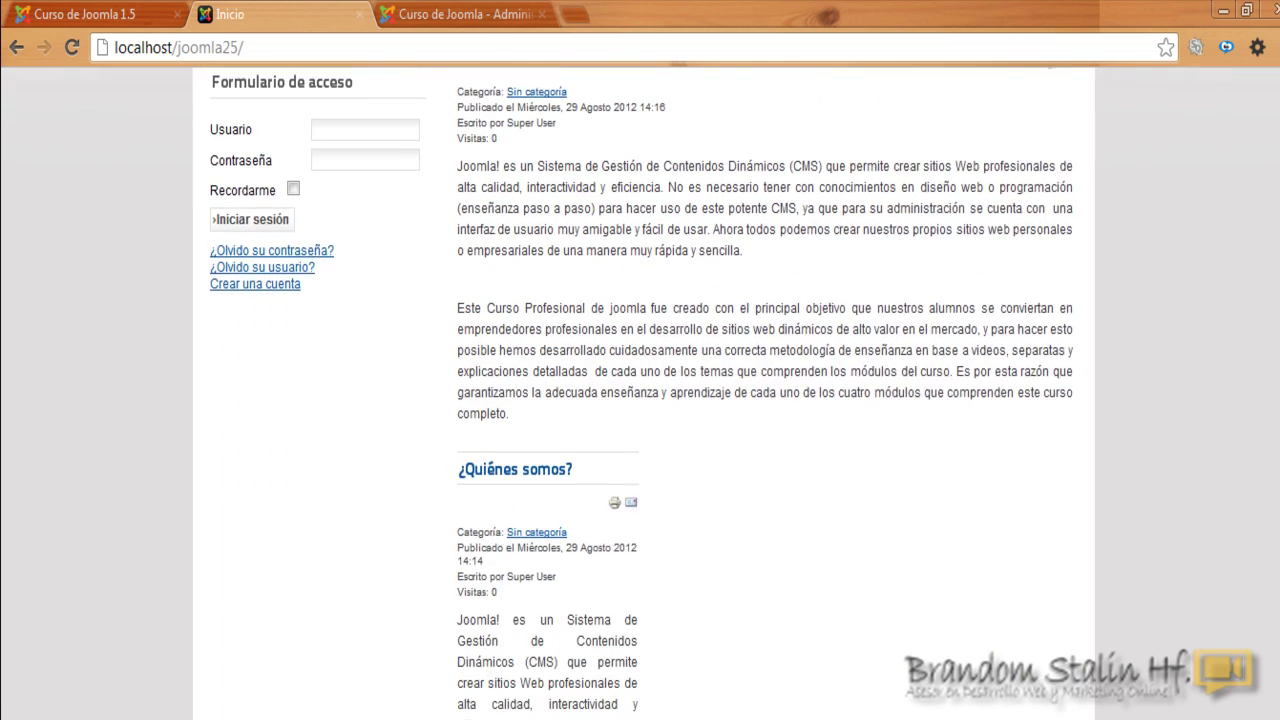
scroll(640, 400, up, 4)
scroll(640, 400, up, 1)
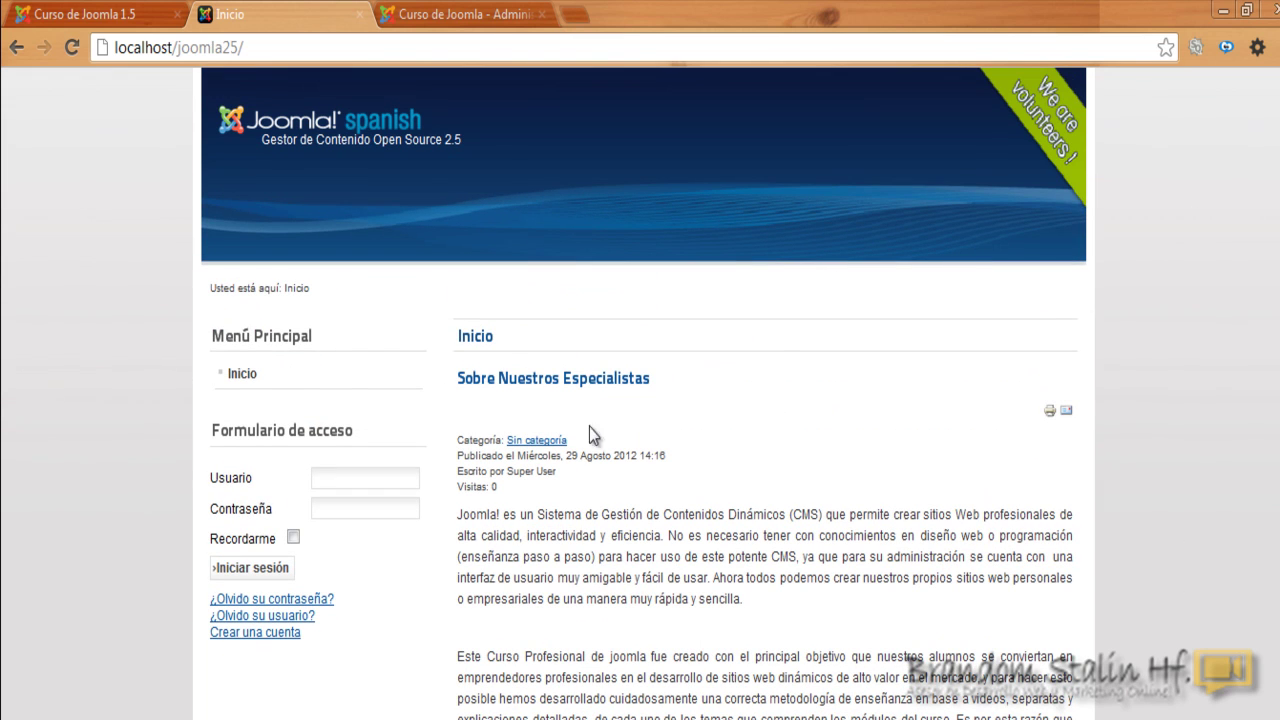
- Back in the administration, open the Inicio item of Menú Principal for editing
click(457, 14)
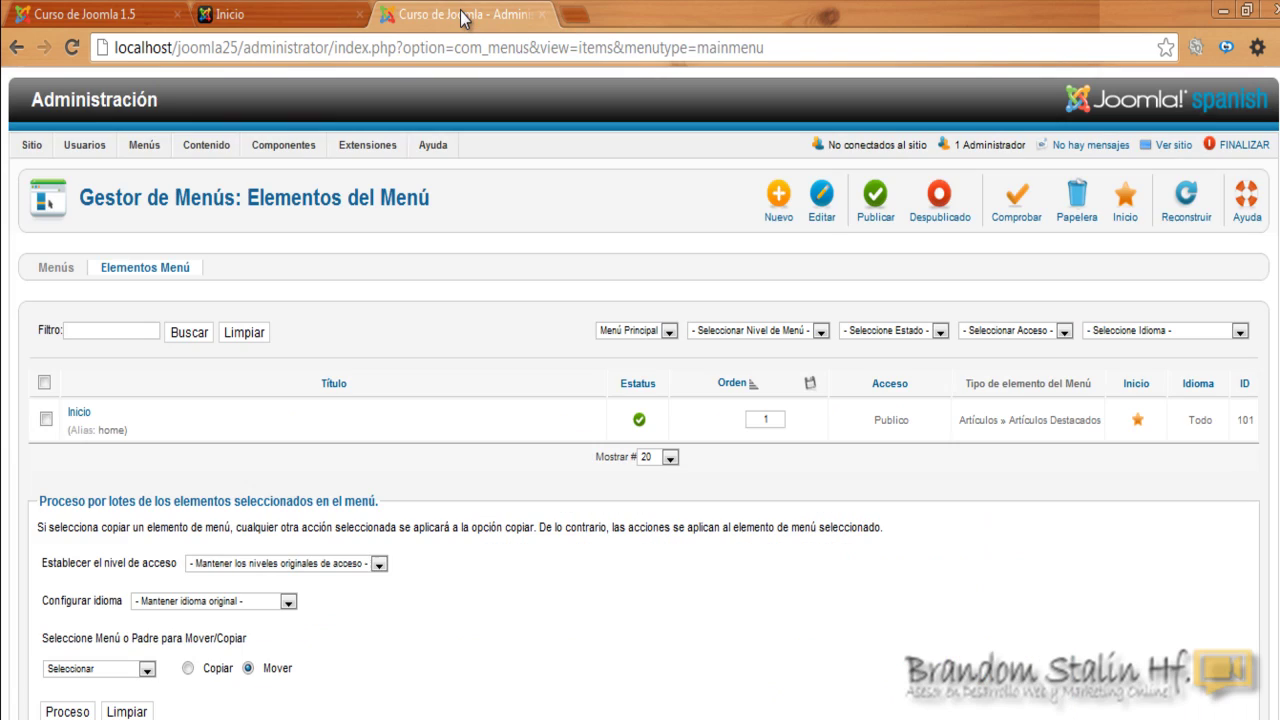
mouse_move(146, 145)
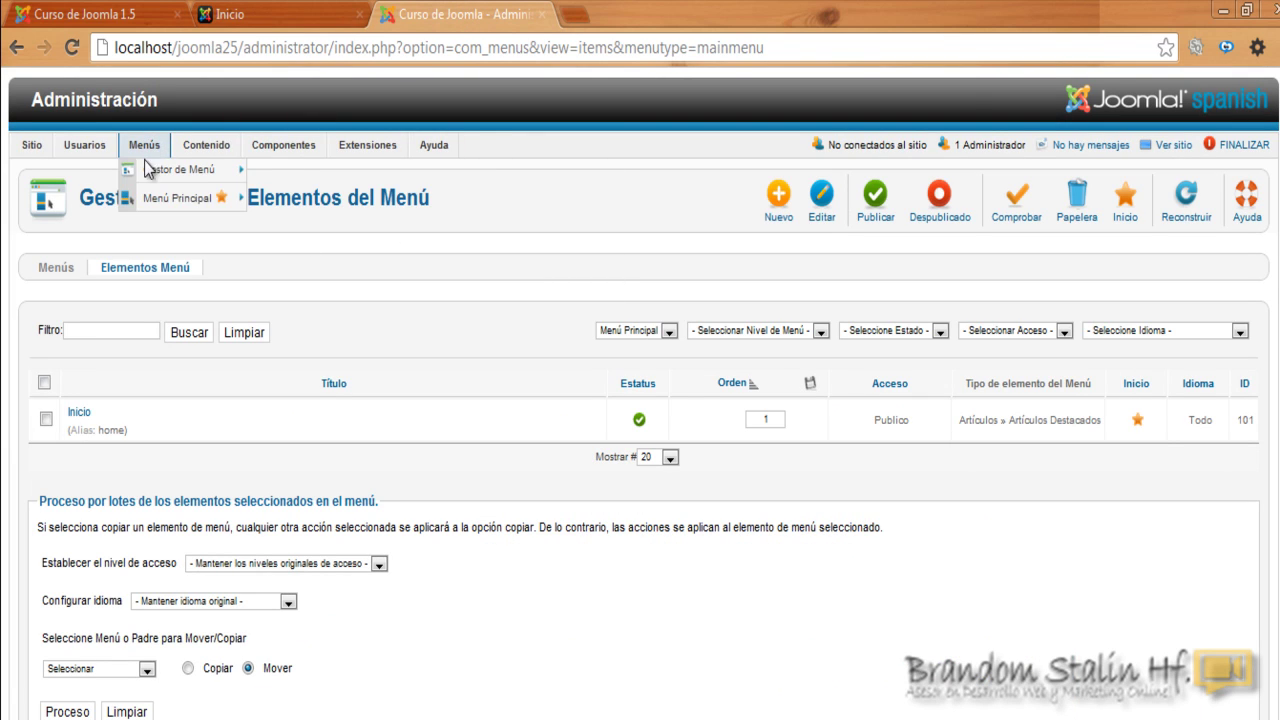
click(162, 200)
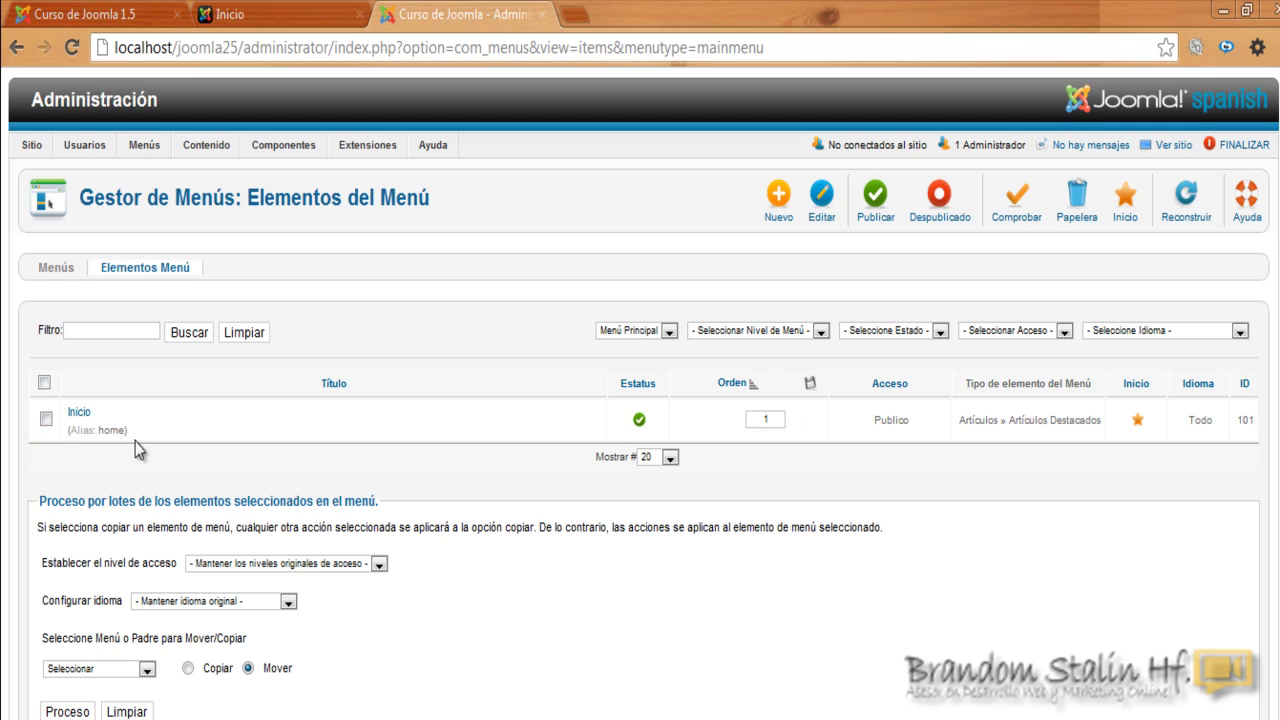
click(79, 414)
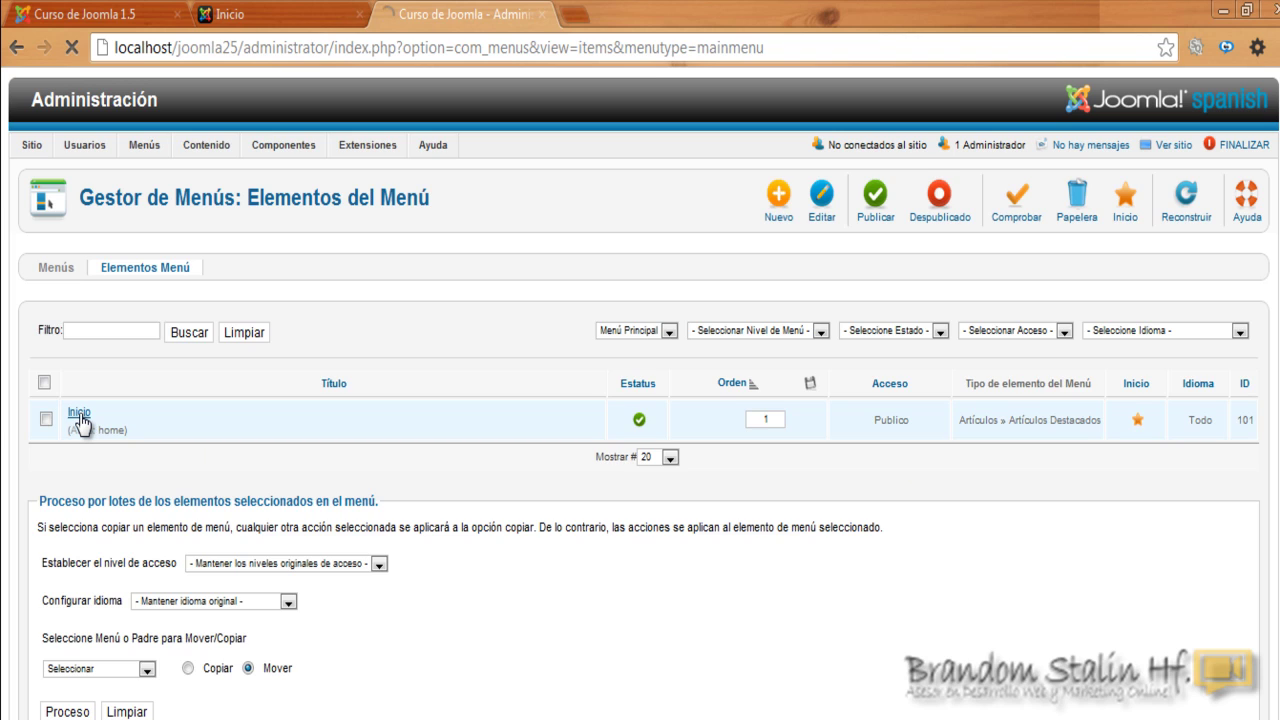
scroll(113, 436, down, 1)
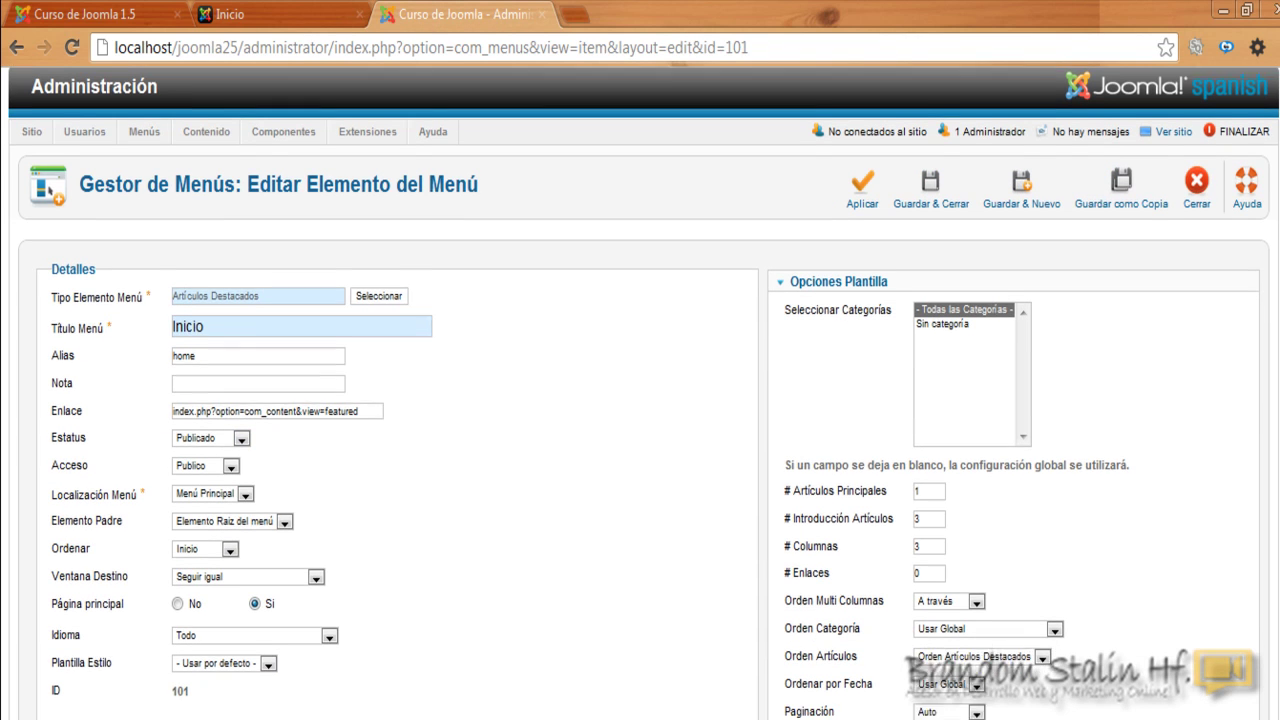
- Compare the menu item's title with the Inicio link on the public site, and return to its edit form
double_click(189, 316)
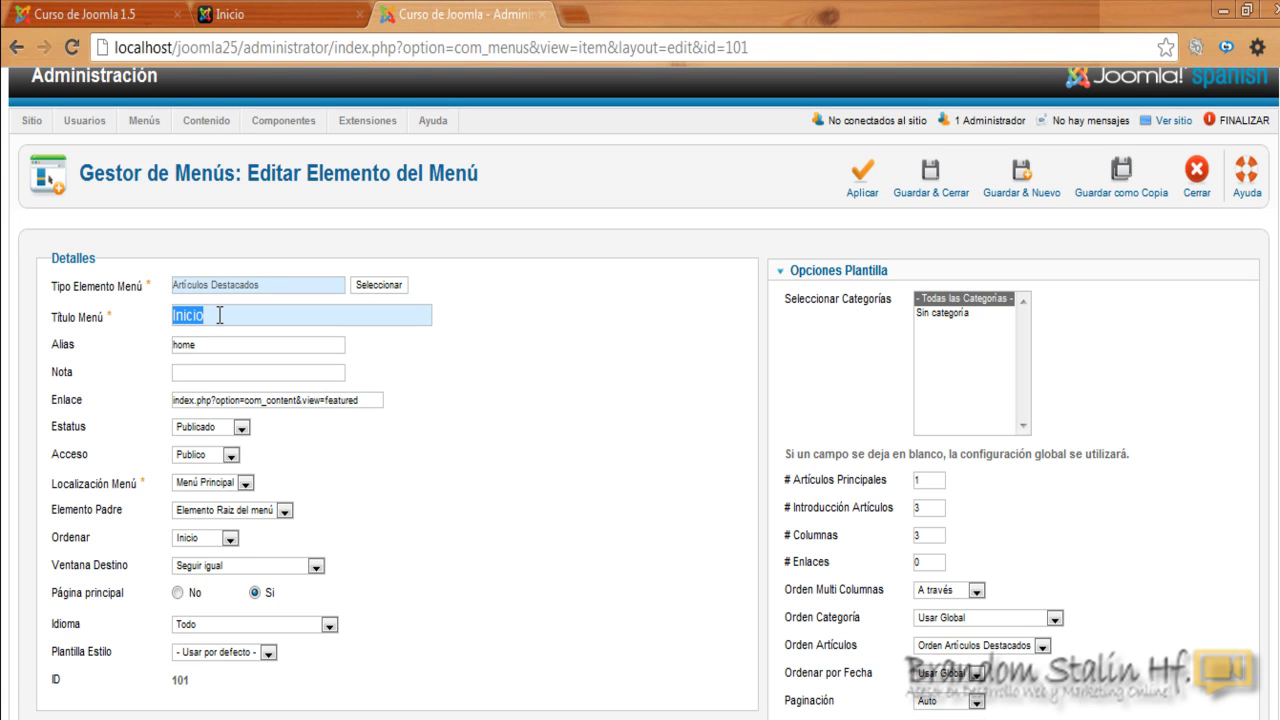
click(240, 14)
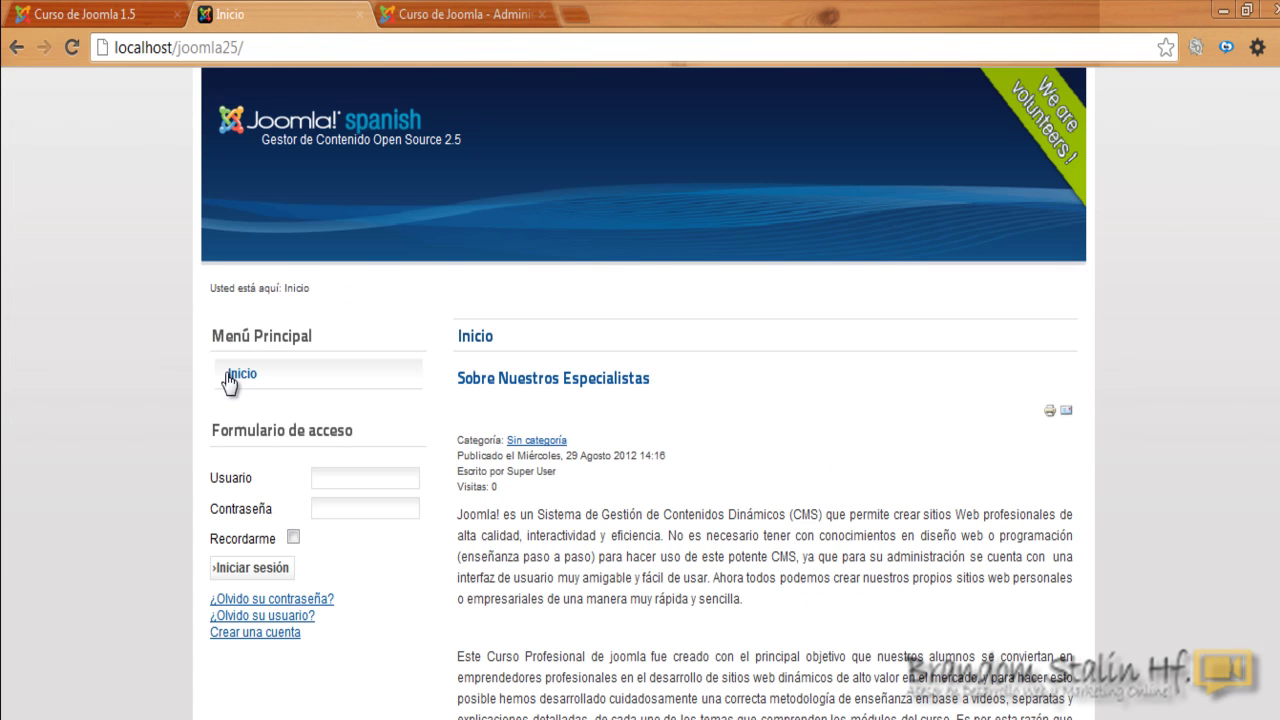
click(422, 14)
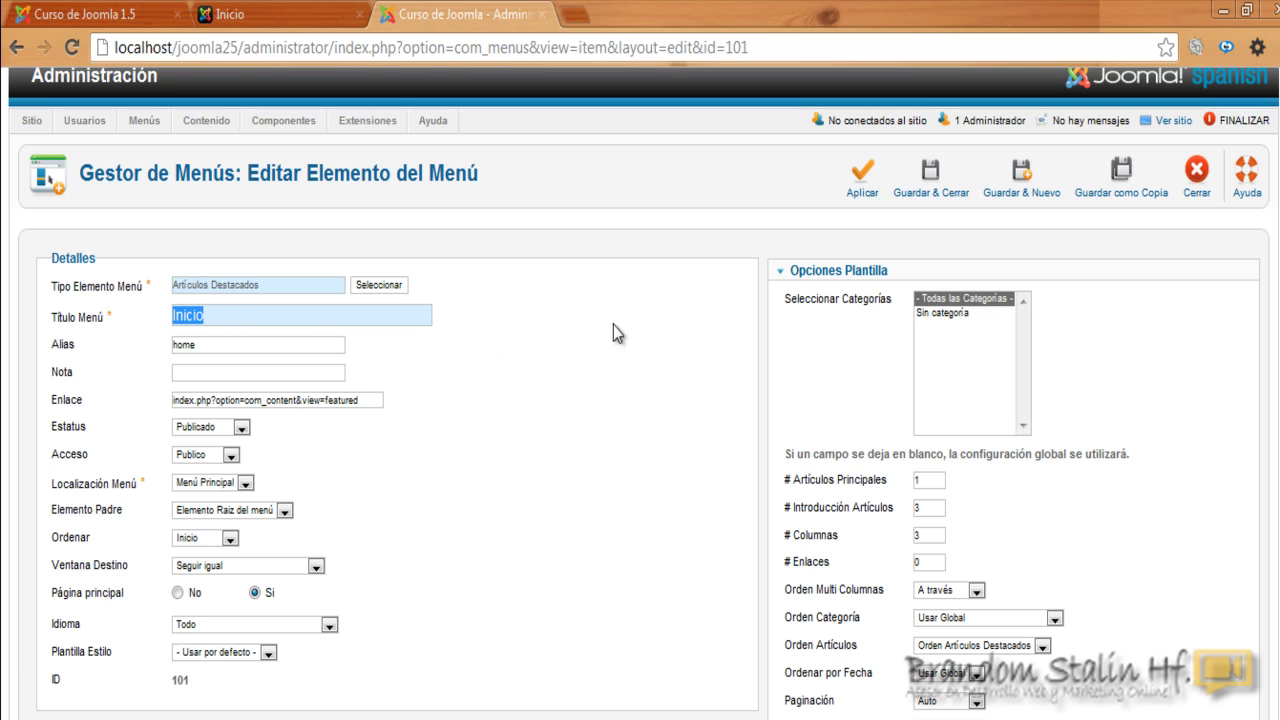
- Examine the numbers of main and introductory articles in the Inicio item's Opciones Plantilla
scroll(613, 330, down, 1)
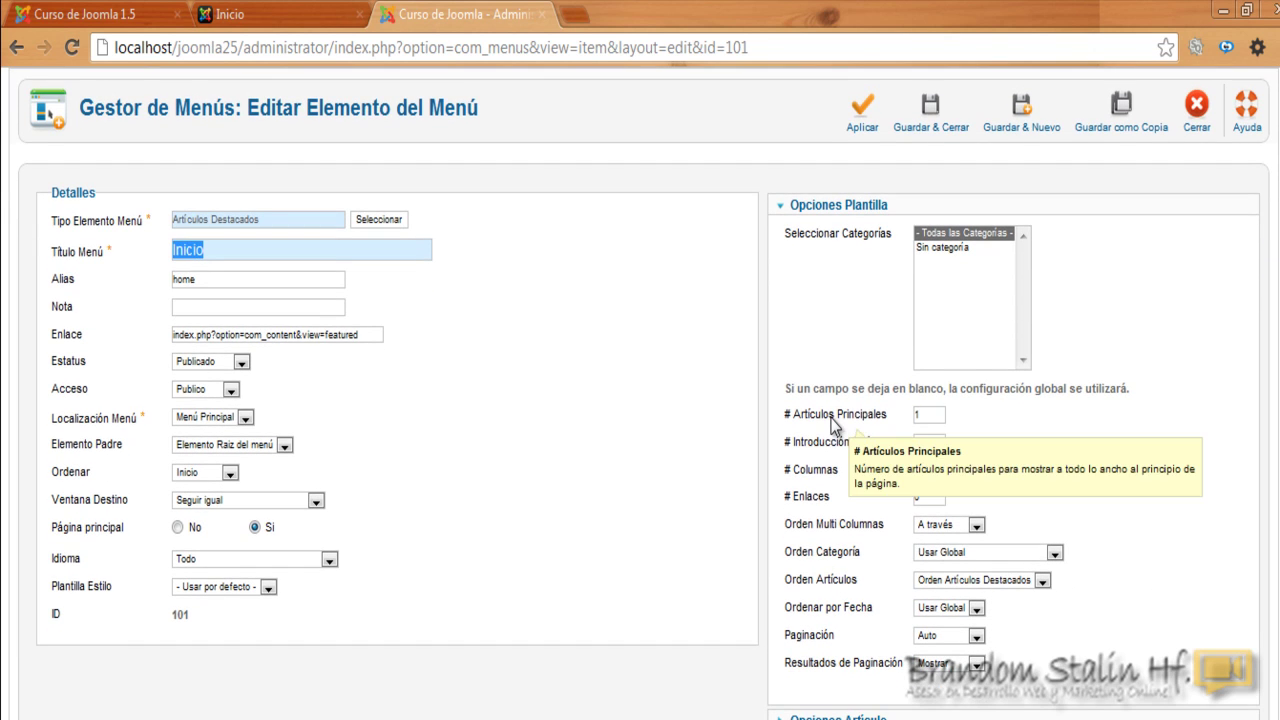
mouse_move(822, 448)
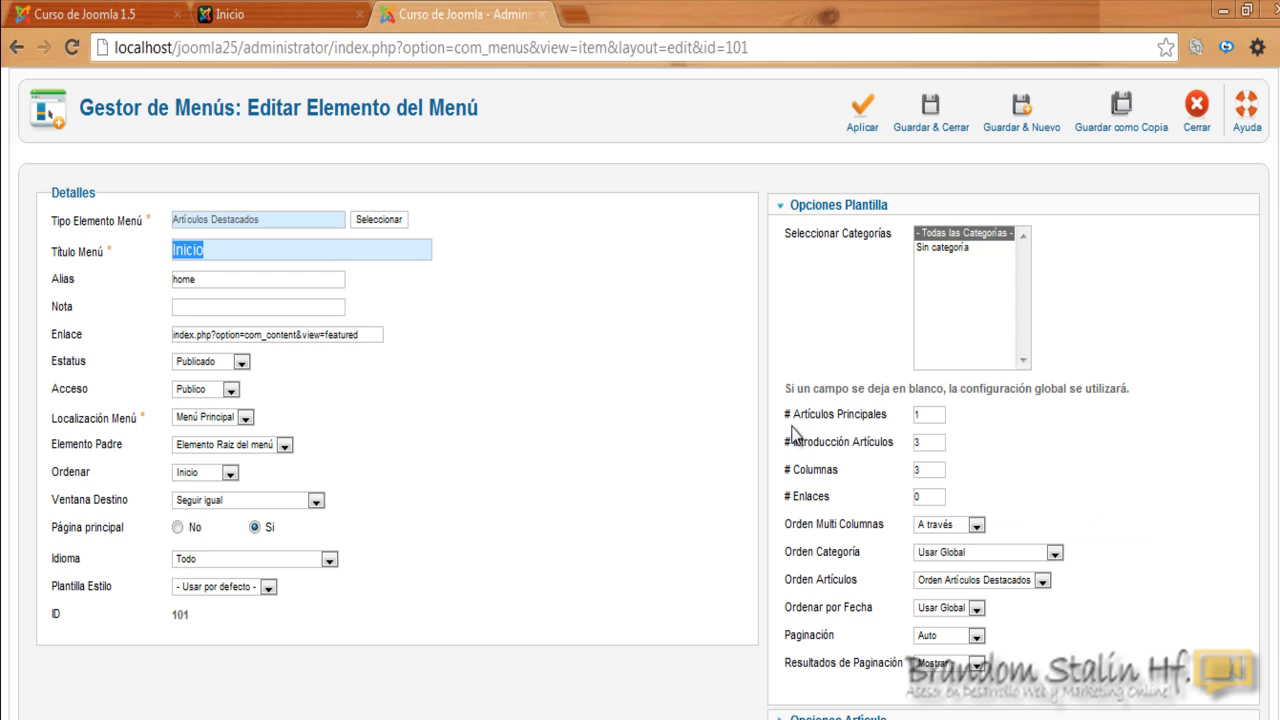
mouse_move(893, 428)
double_click(929, 416)
double_click(925, 441)
- Examine how the main article and the introductory article are laid out on the public home page
click(230, 10)
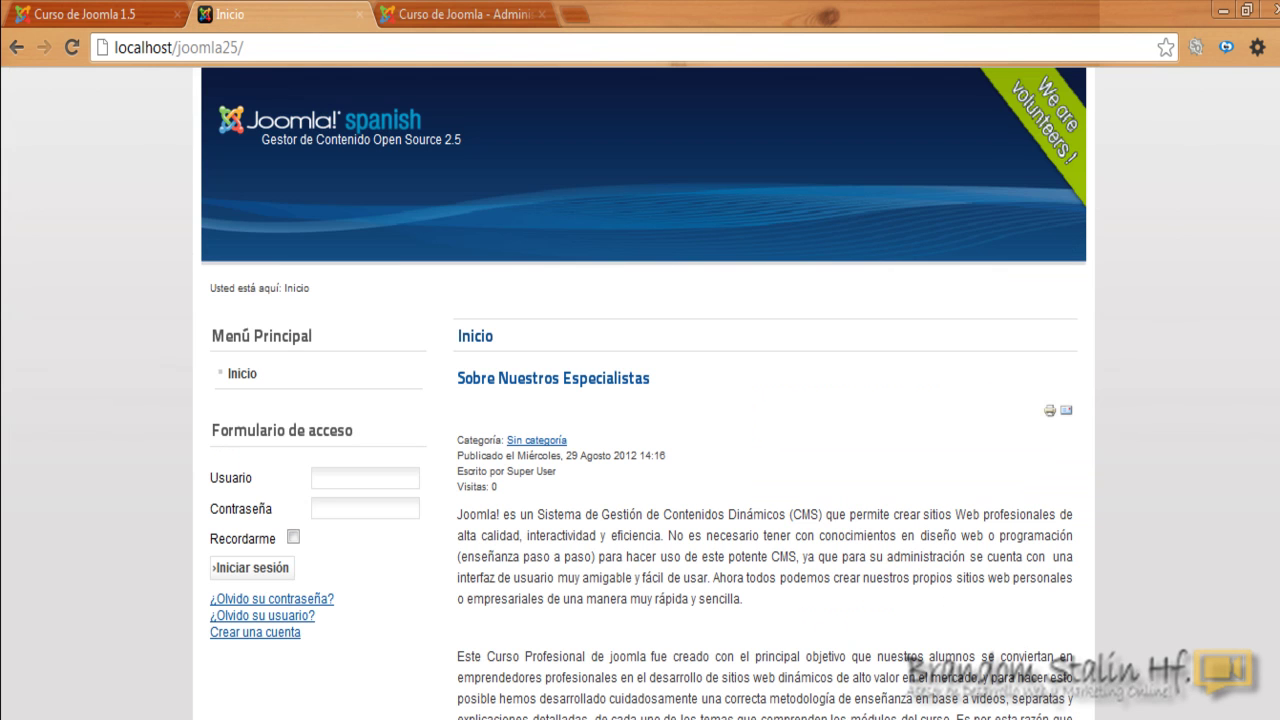
scroll(640, 400, down, 5)
scroll(1046, 394, down, 1)
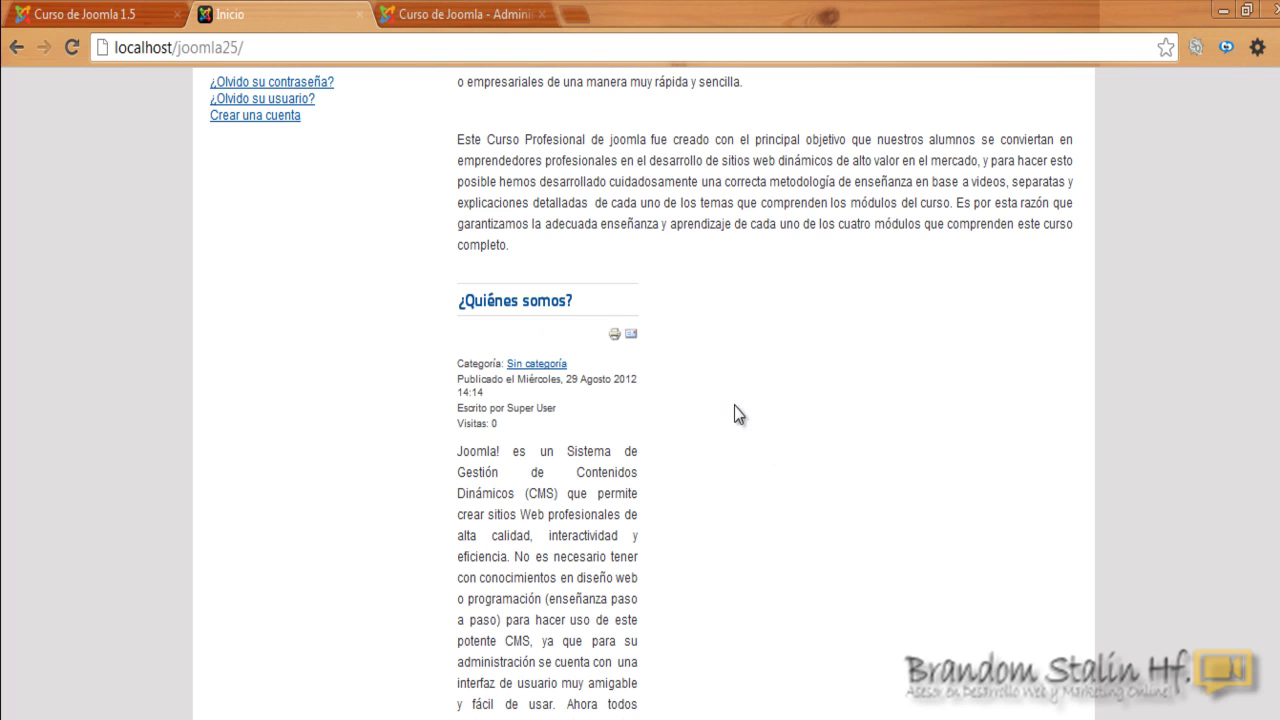
scroll(781, 398, down, 1)
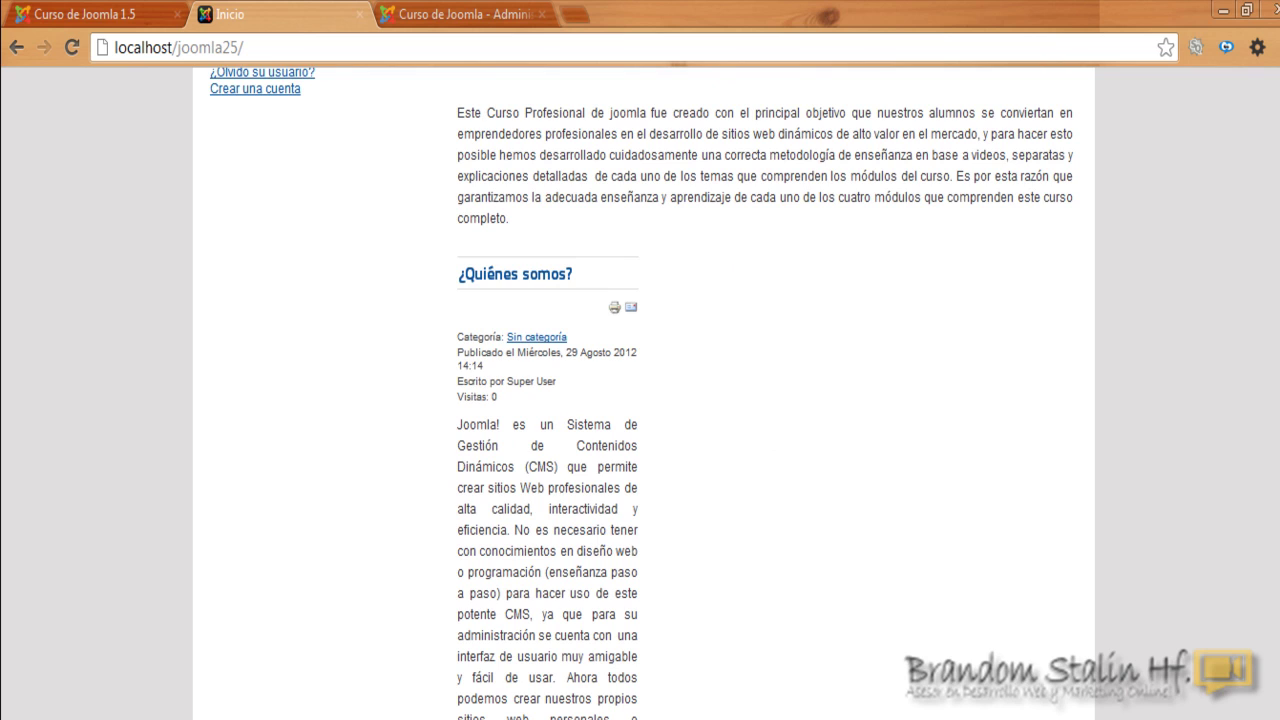
scroll(606, 540, up, 1)
scroll(922, 527, up, 1)
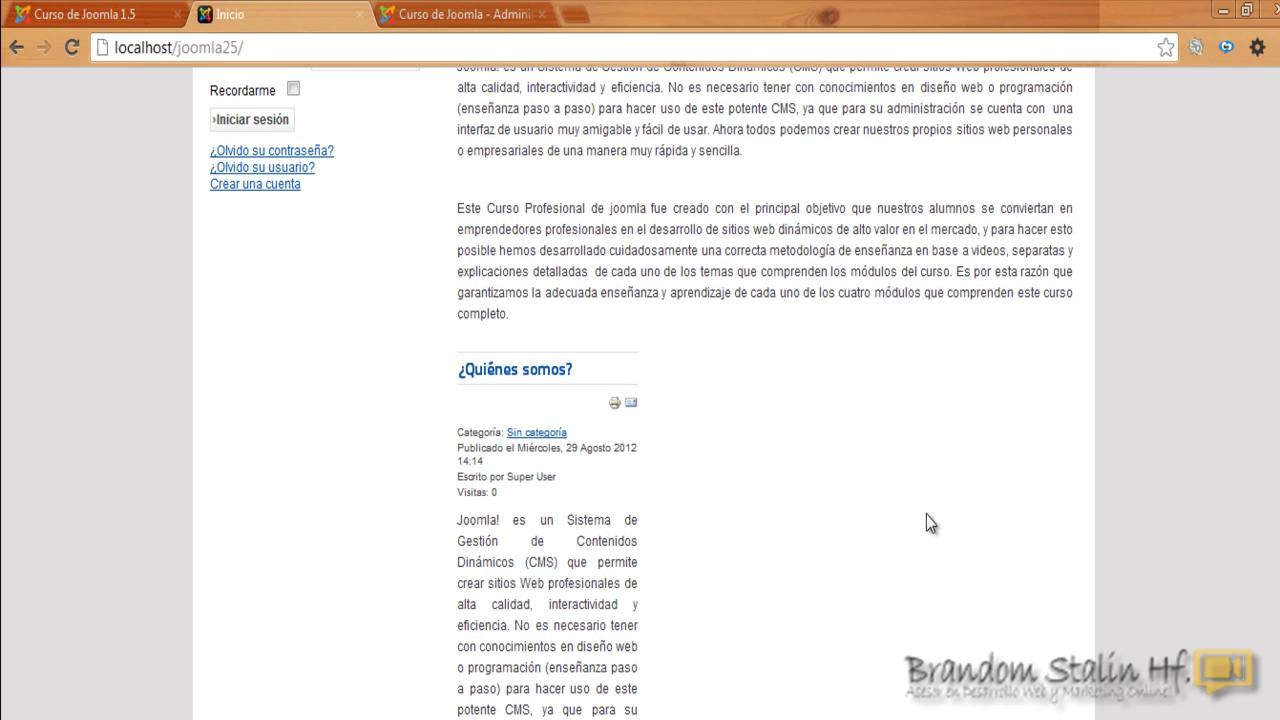
- Back in the administration, set # Columnas to 1 for the Inicio menu item and save it, keeping the form open
click(420, 14)
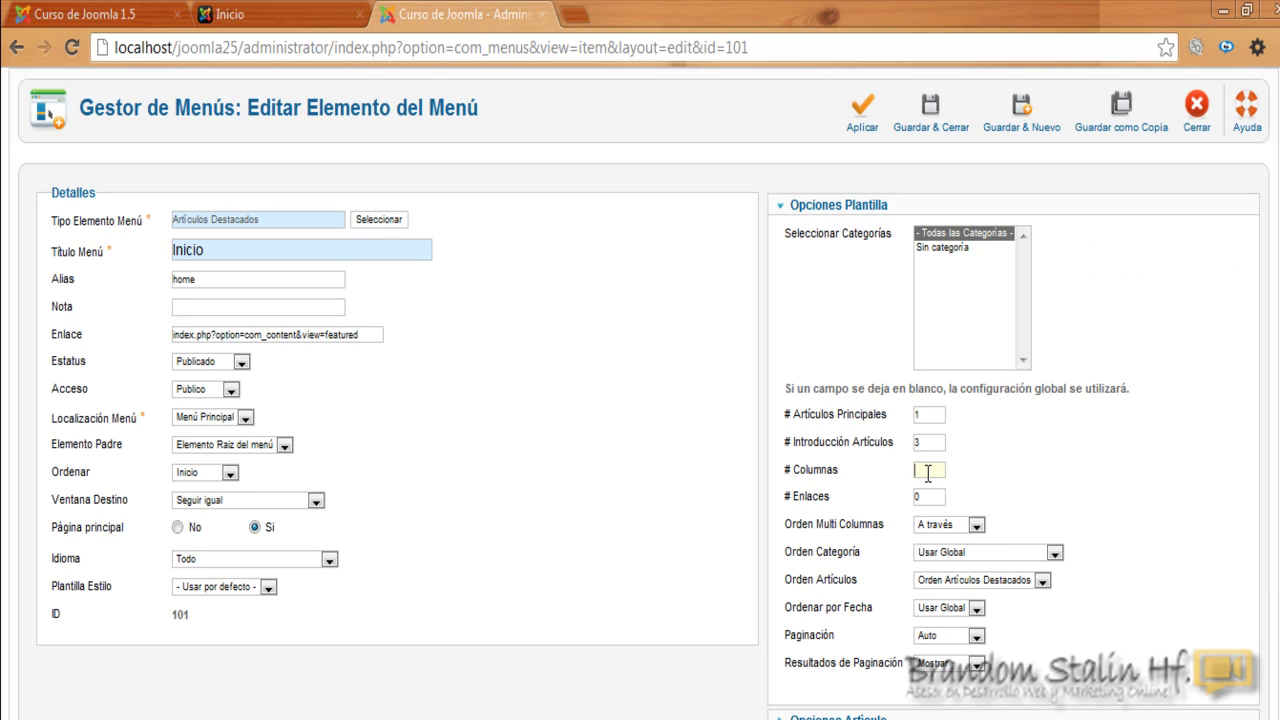
text(1)
click(991, 472)
scroll(1250, 290, up, 1)
click(862, 205)
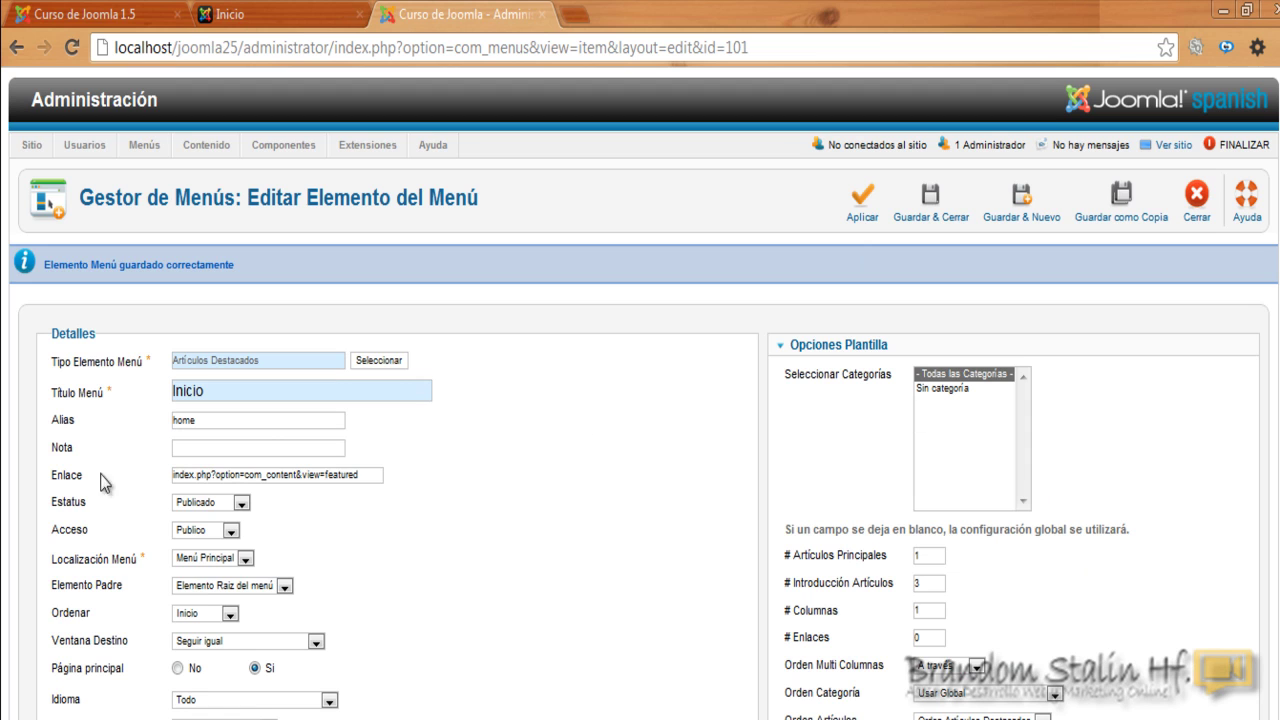
- Reload the public home page and review the column layout of the featured articles
click(241, 4)
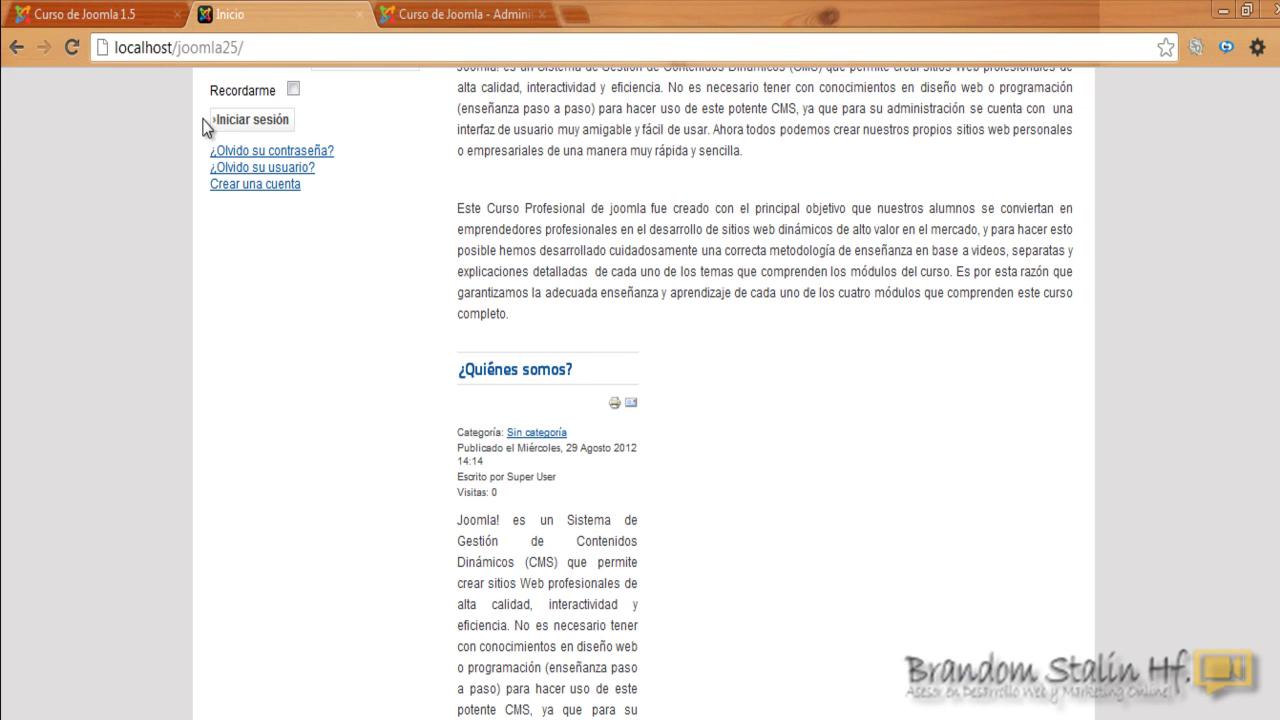
key(F5)
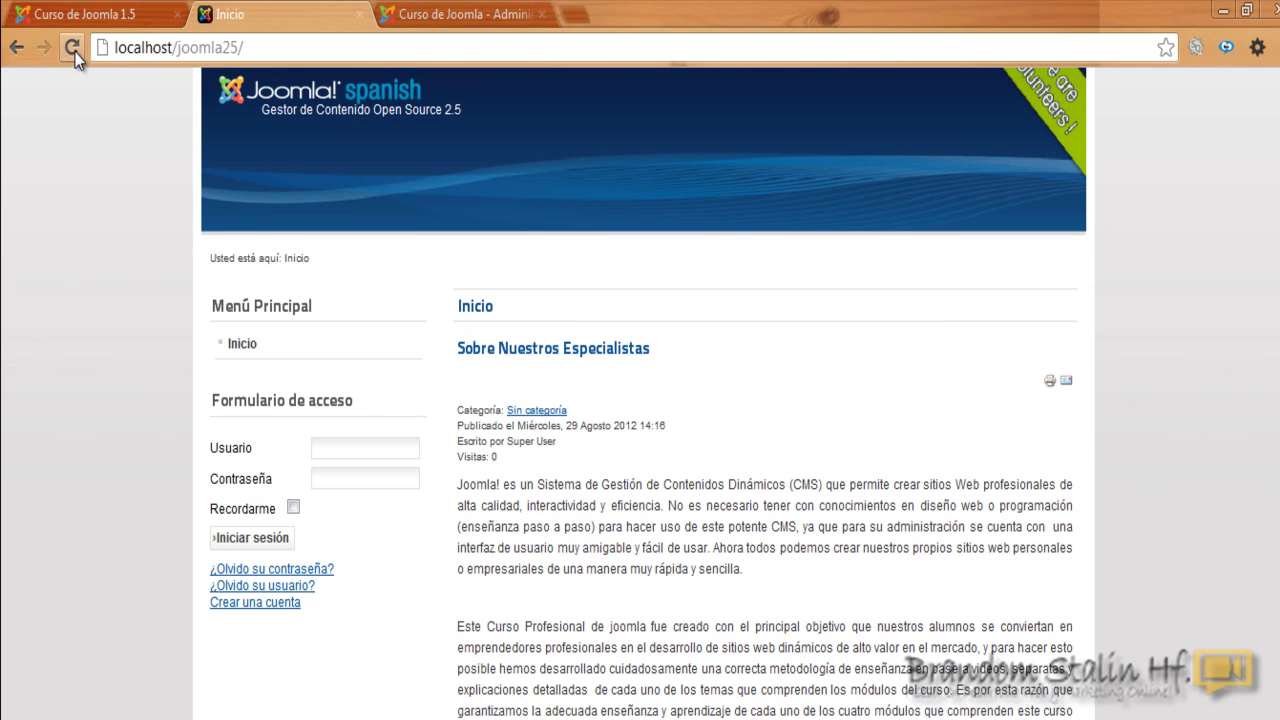
scroll(751, 322, down, 1)
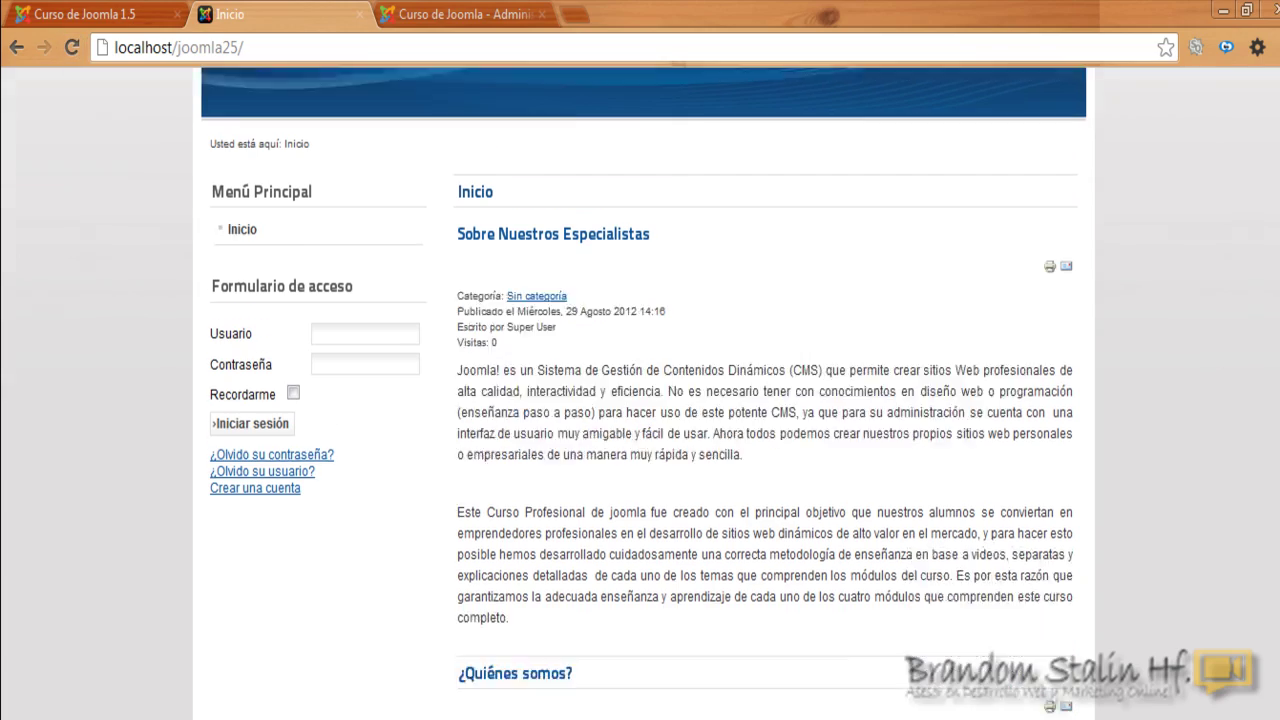
scroll(640, 400, down, 3)
scroll(640, 400, up, 3)
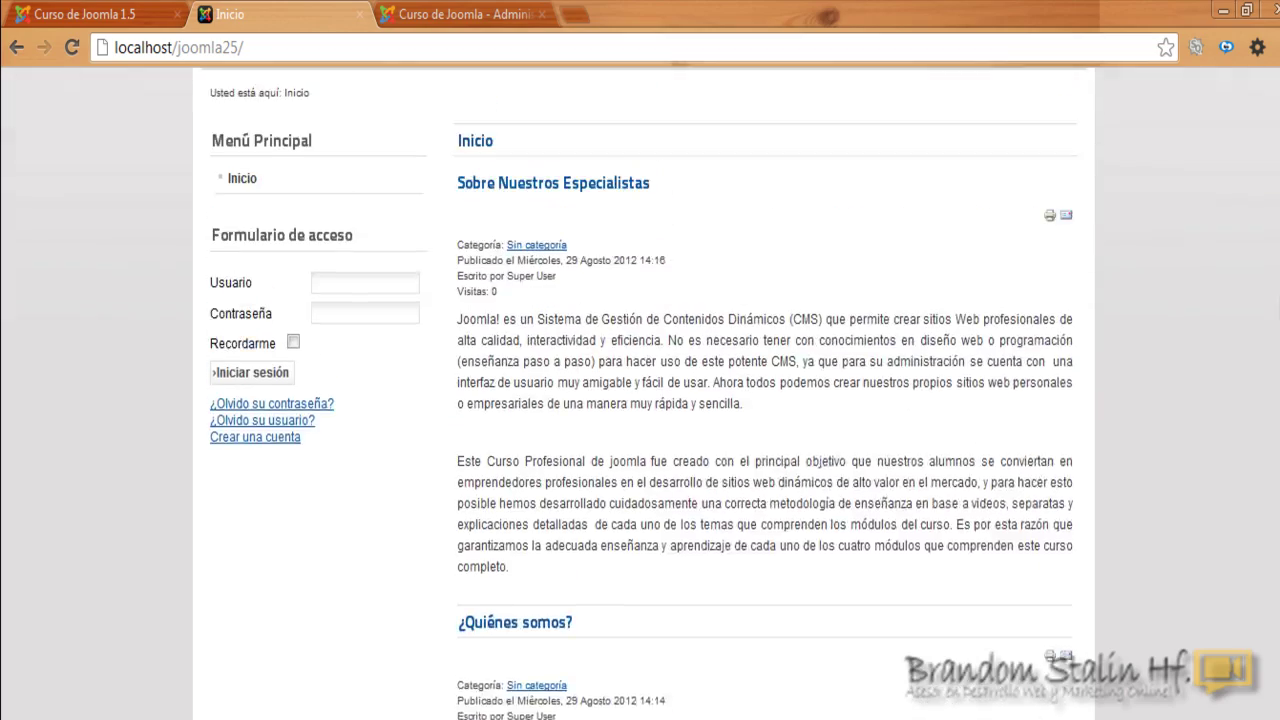
scroll(640, 400, down, 3)
scroll(640, 400, up, 5)
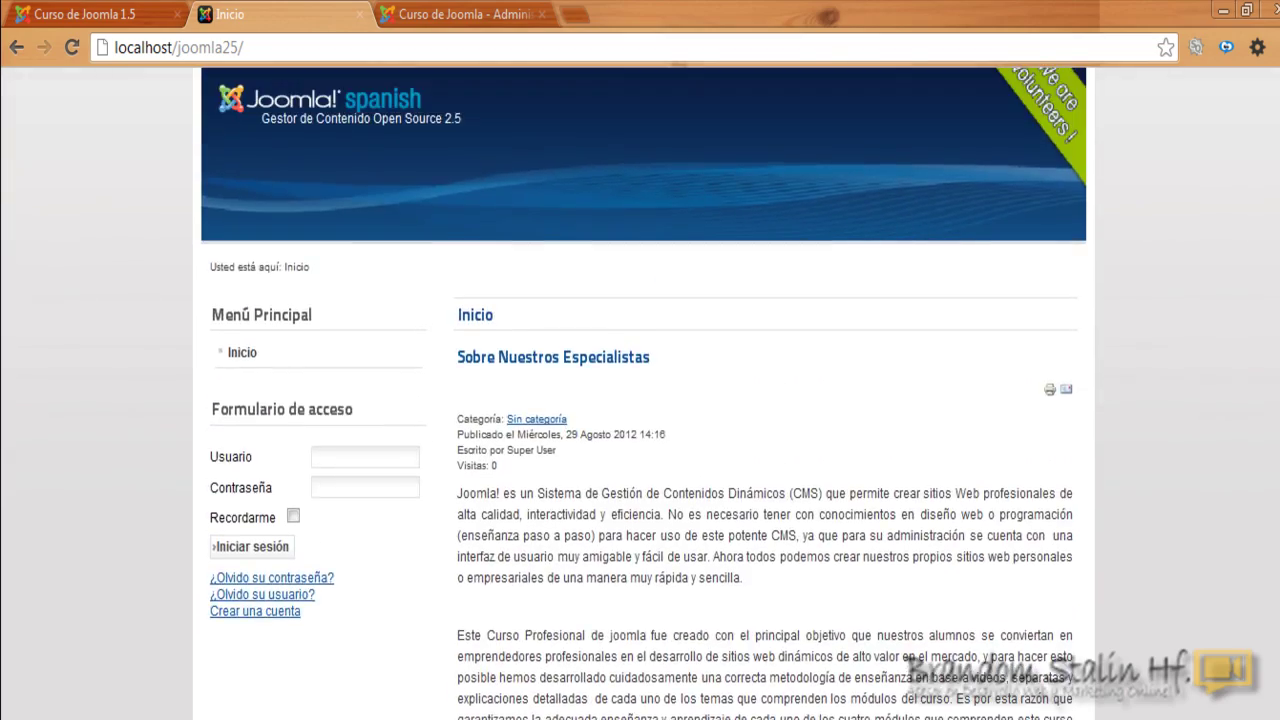
scroll(514, 240, down, 1)
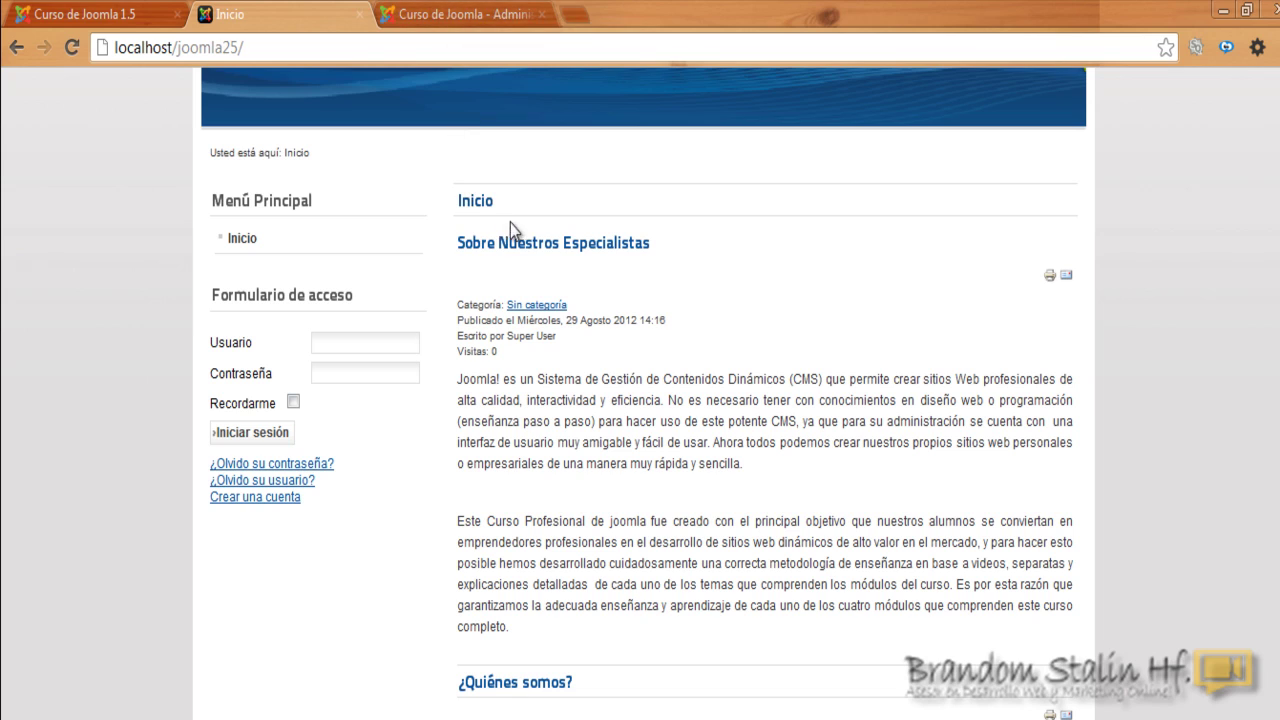
- Check the page heading above the featured articles and reopen the page through the Inicio link in the main menu
drag(494, 203, 455, 202)
click(485, 207)
drag(494, 203, 456, 203)
click(247, 244)
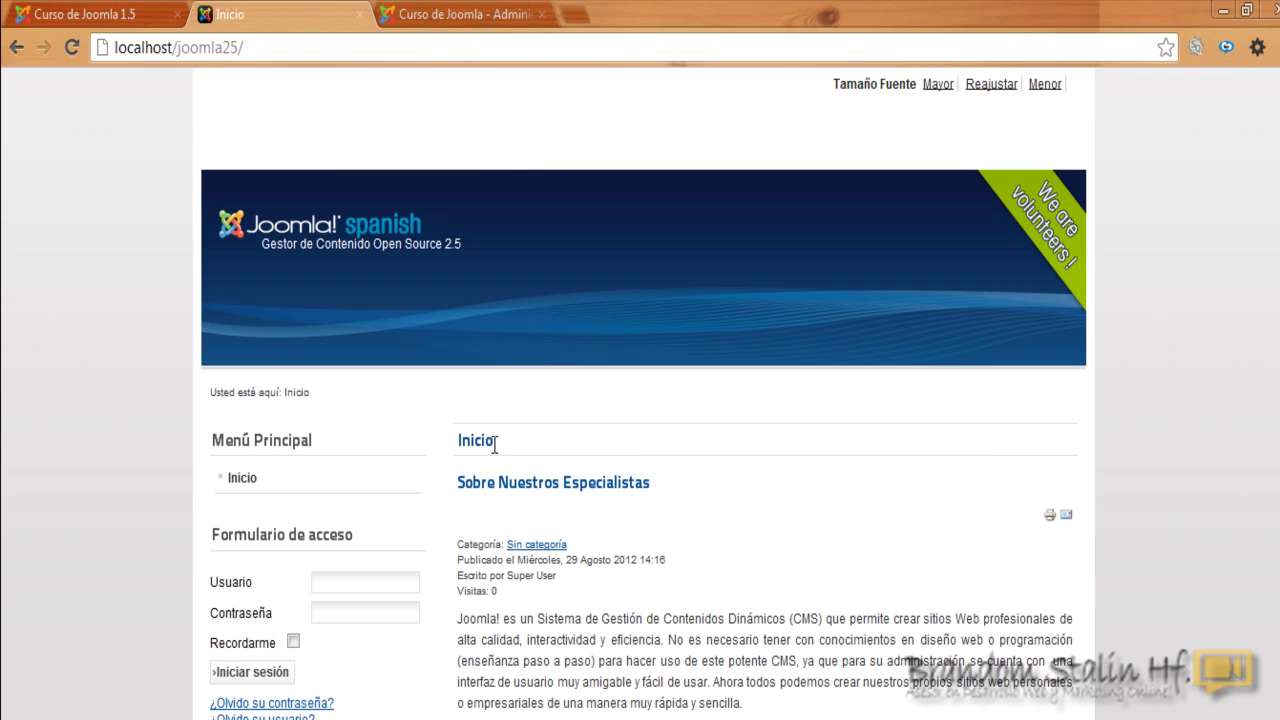
drag(494, 441, 456, 441)
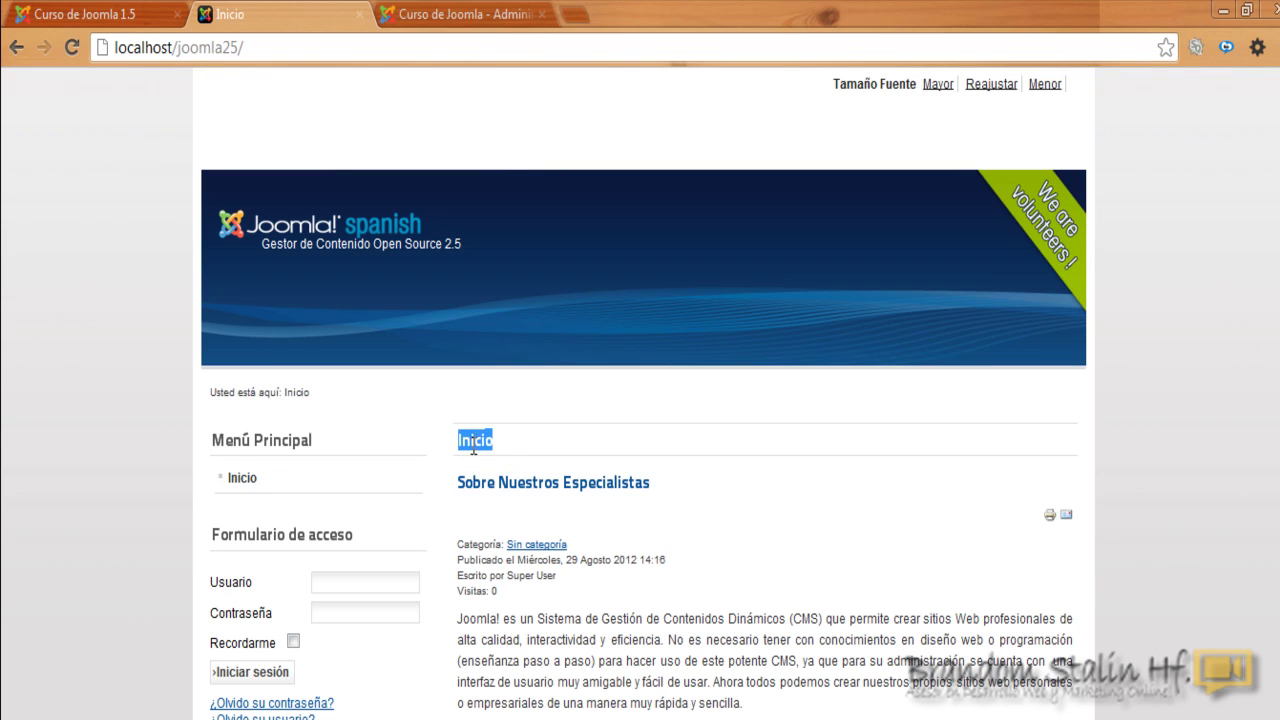
- In the administration, set Mostrar Encabezado Página to No for the Inicio menu item and apply the change
click(440, 14)
scroll(640, 400, down, 3)
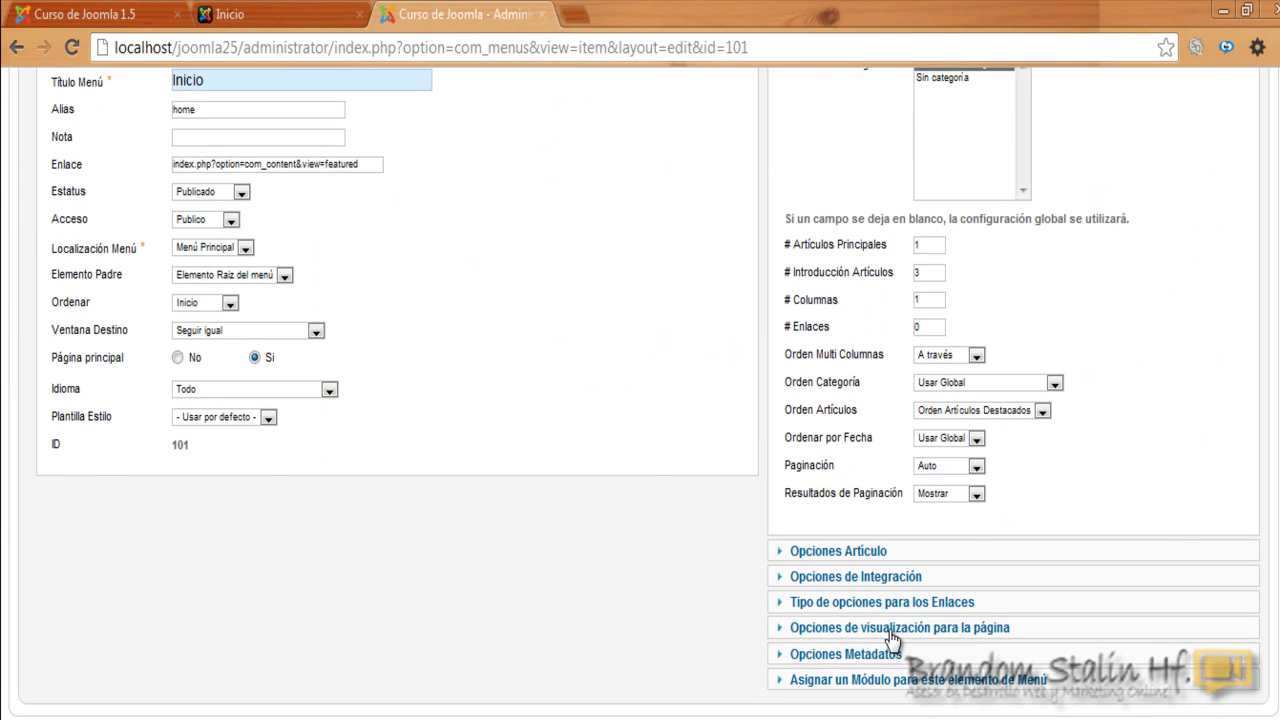
click(892, 629)
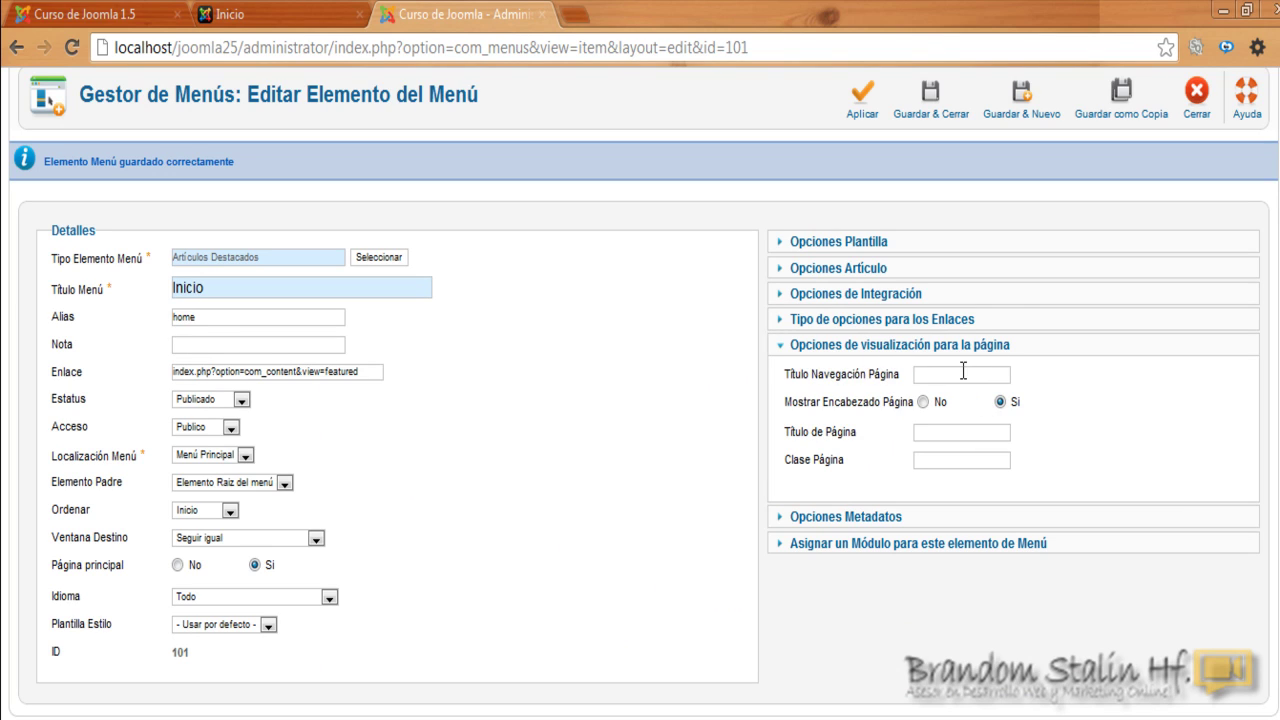
click(922, 402)
scroll(995, 263, up, 2)
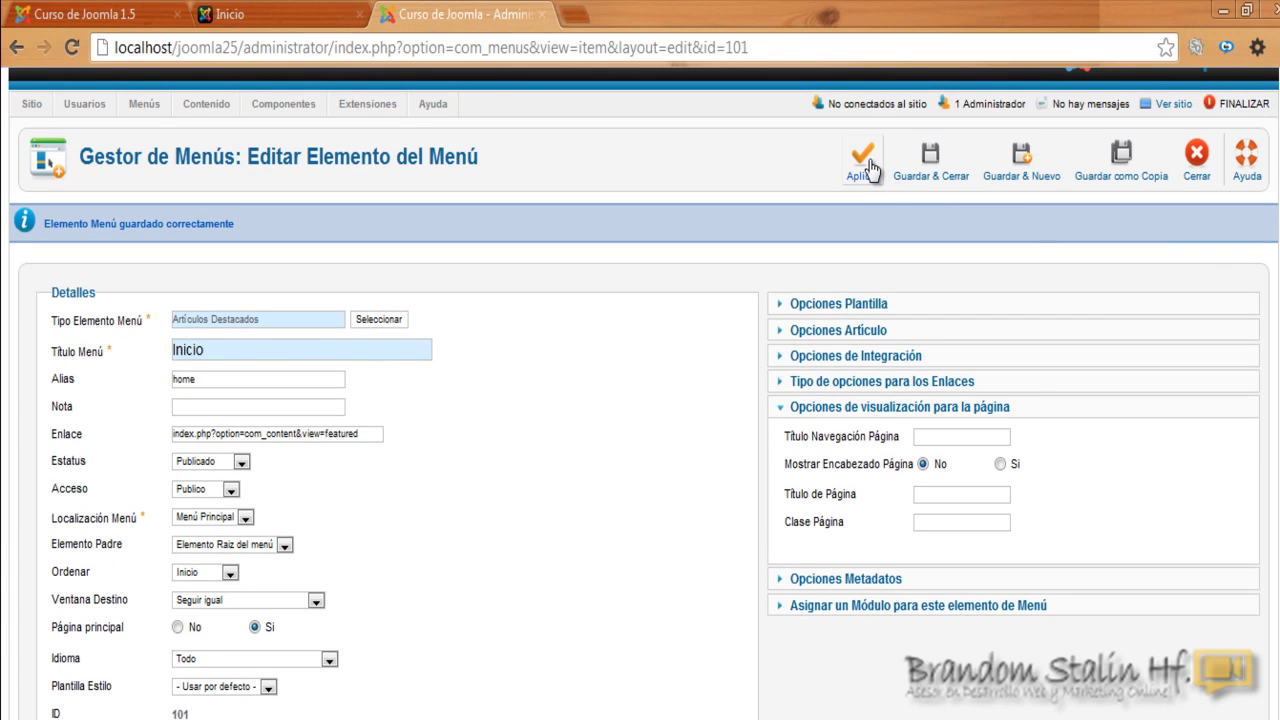
click(872, 186)
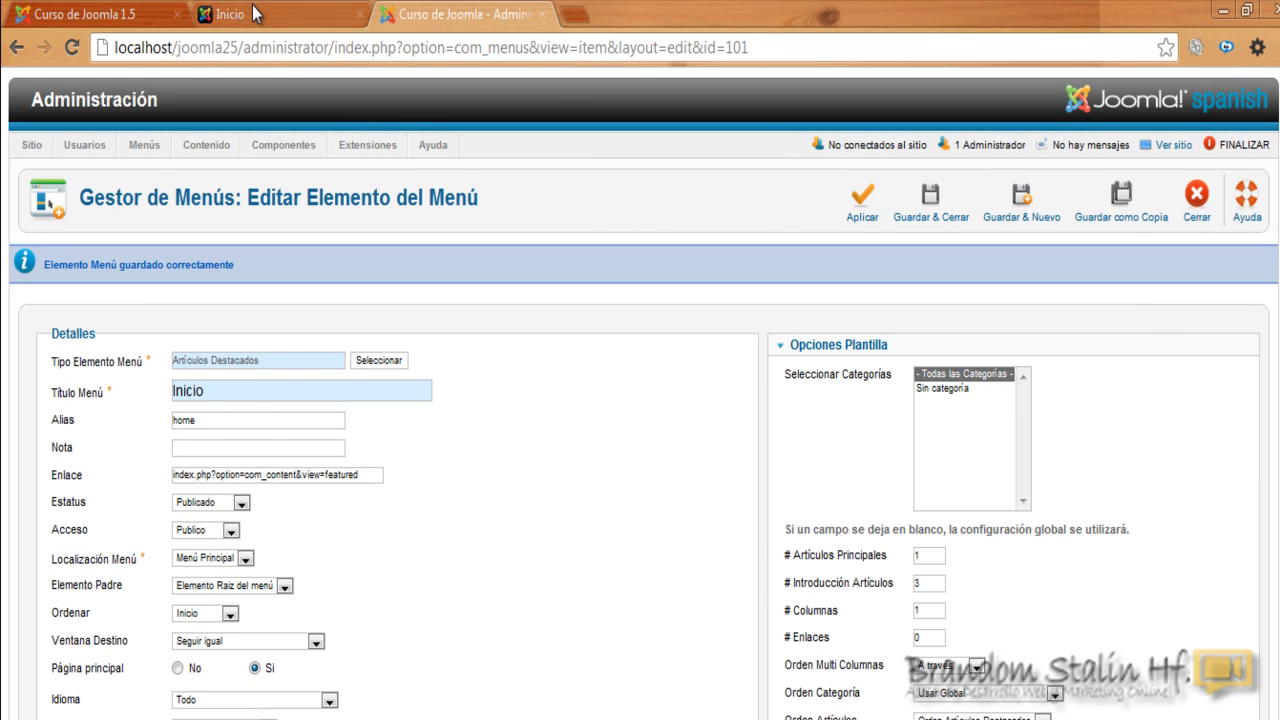
- Reload the public home page to check its heading area, and return to the menu item's edit form
click(240, 14)
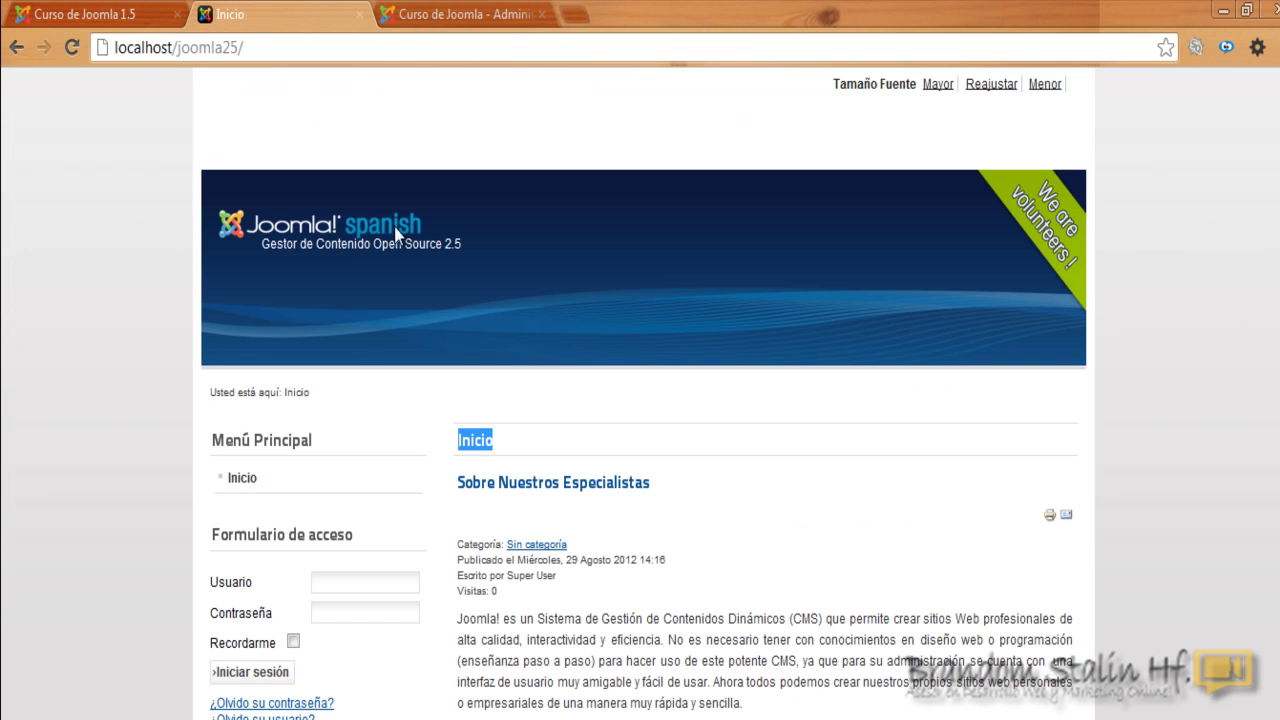
click(72, 51)
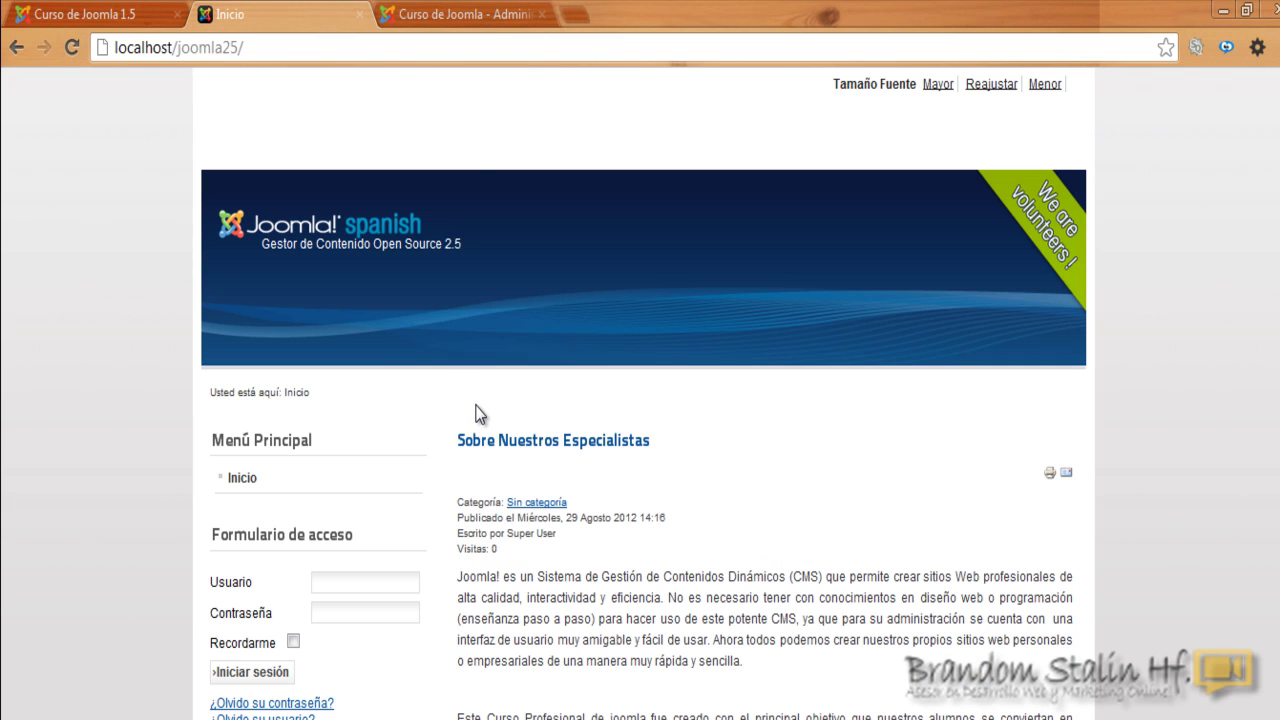
click(443, 10)
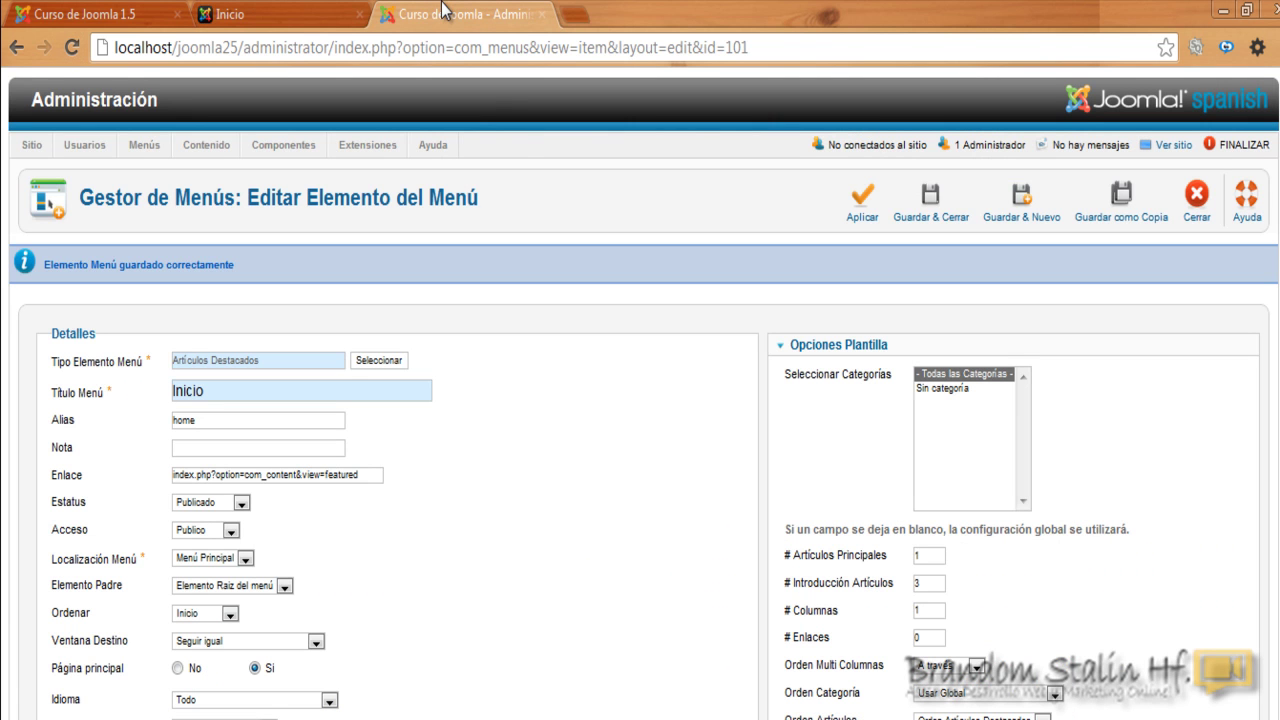
- Set Mostrar Encabezado Página to Si and Título Navegación Página to "Página Principal" for the Inicio item, and apply the changes
scroll(640, 400, down, 3)
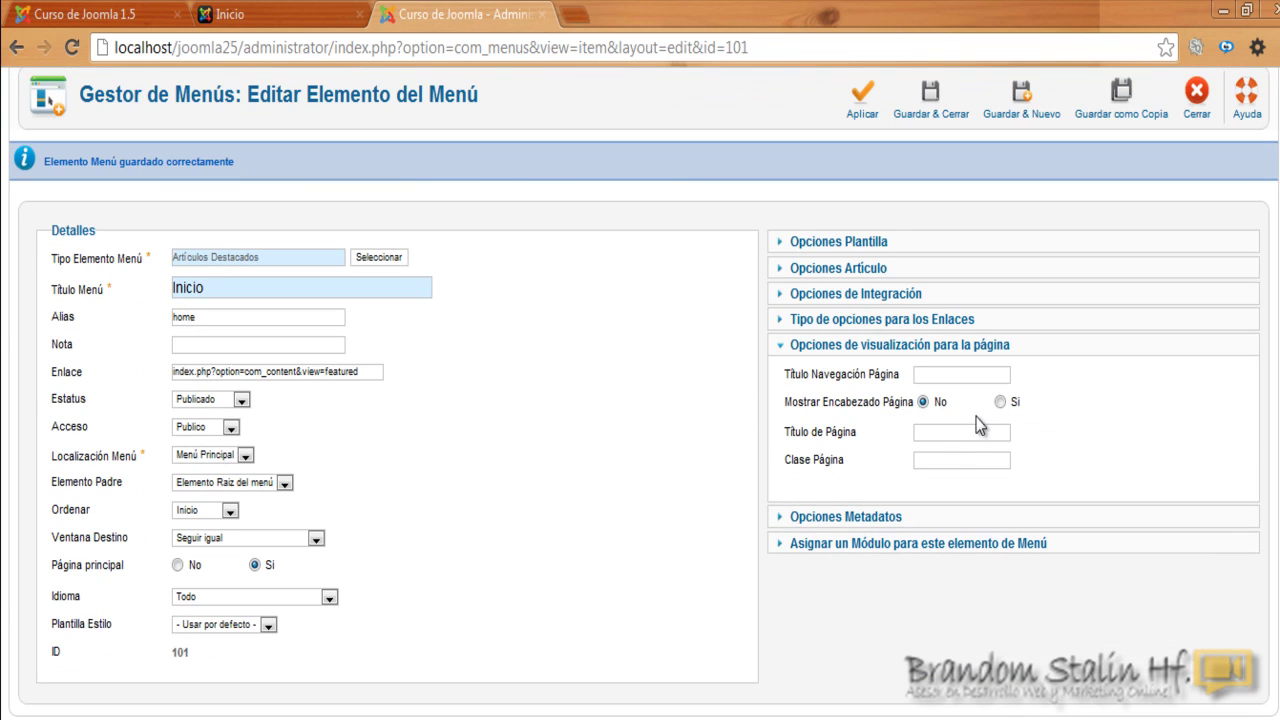
click(1000, 401)
click(952, 373)
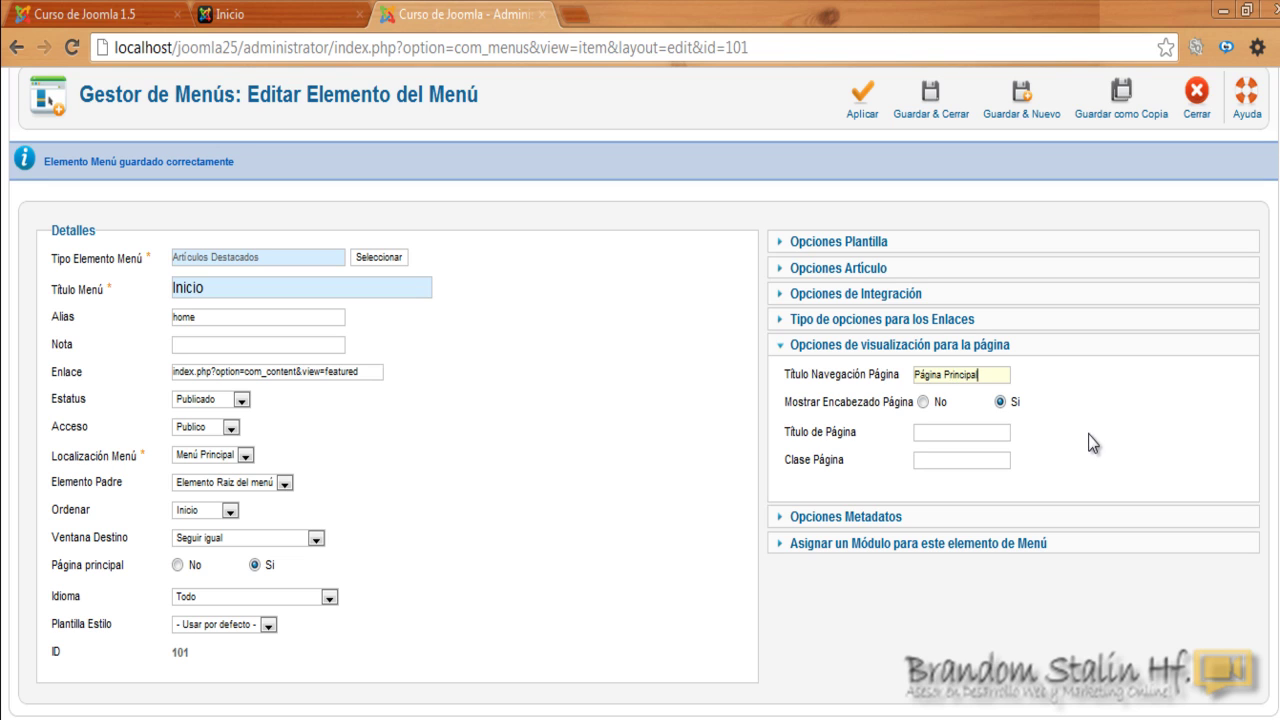
scroll(858, 170, up, 2)
click(858, 170)
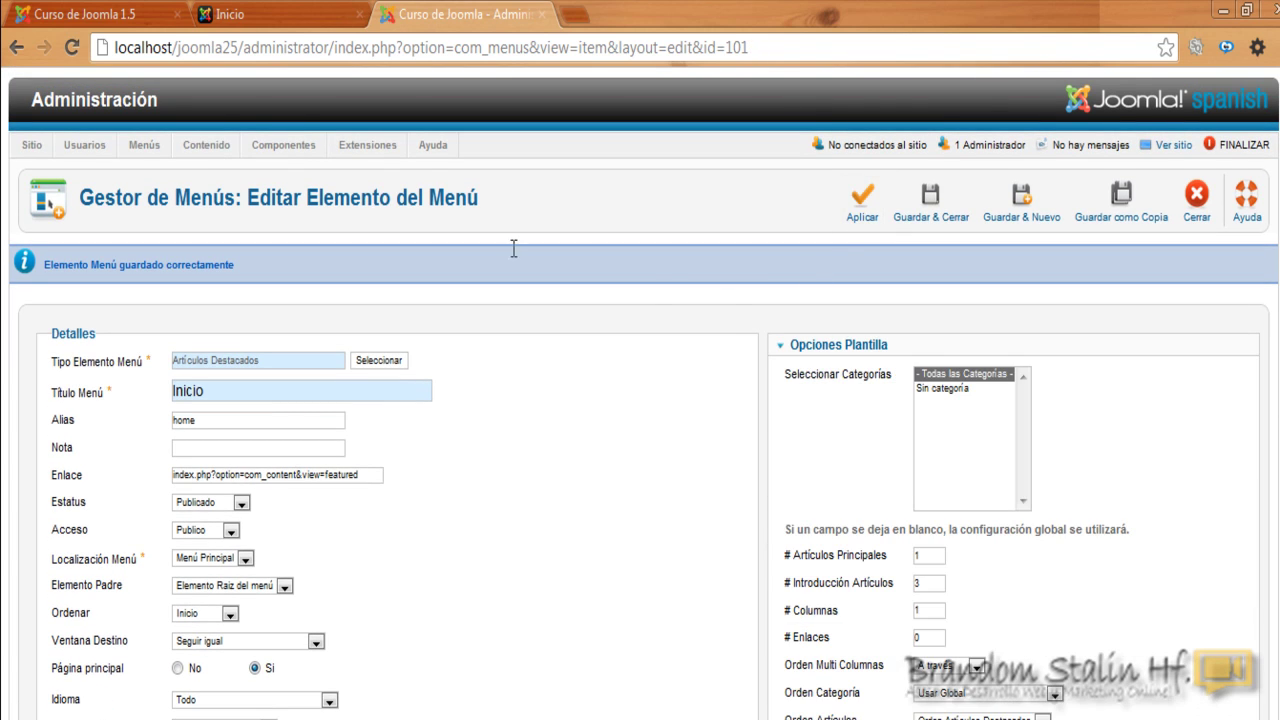
- Reload the public home page to review its heading and featured articles, and return to the menu item's edit form
click(310, 10)
click(71, 48)
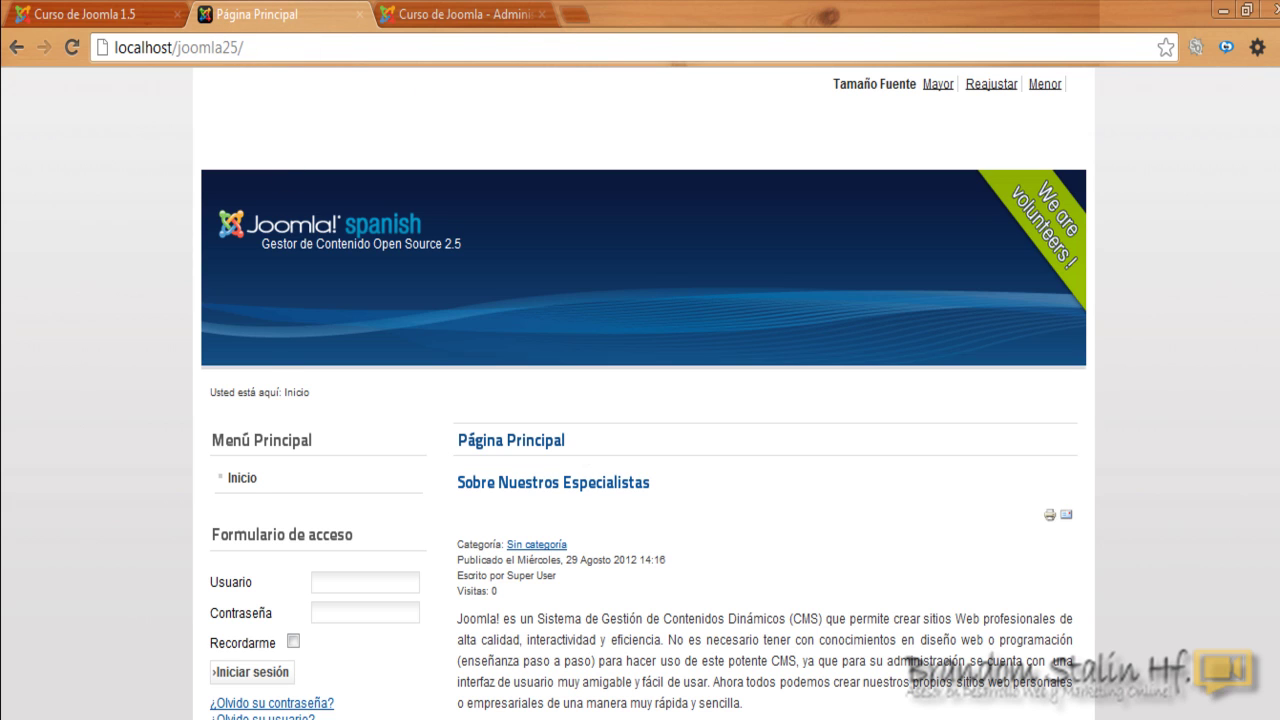
scroll(644, 390, down, 5)
scroll(644, 390, up, 4)
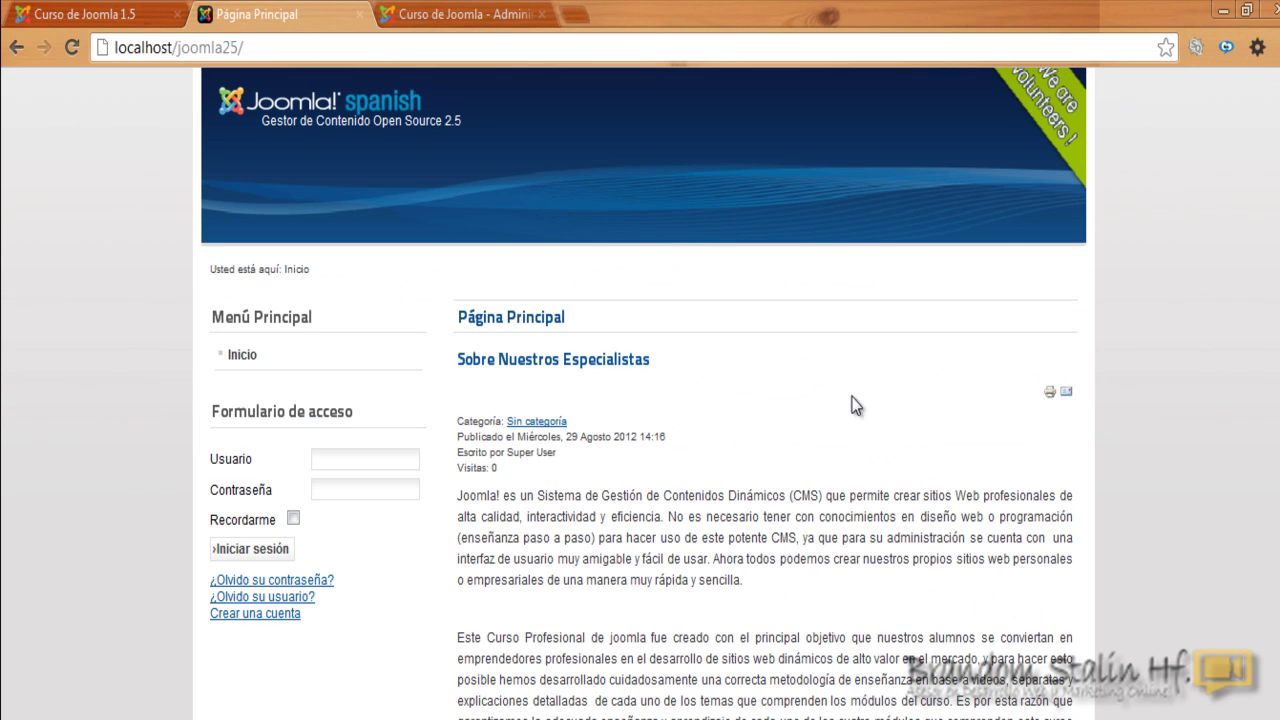
scroll(644, 390, down, 3)
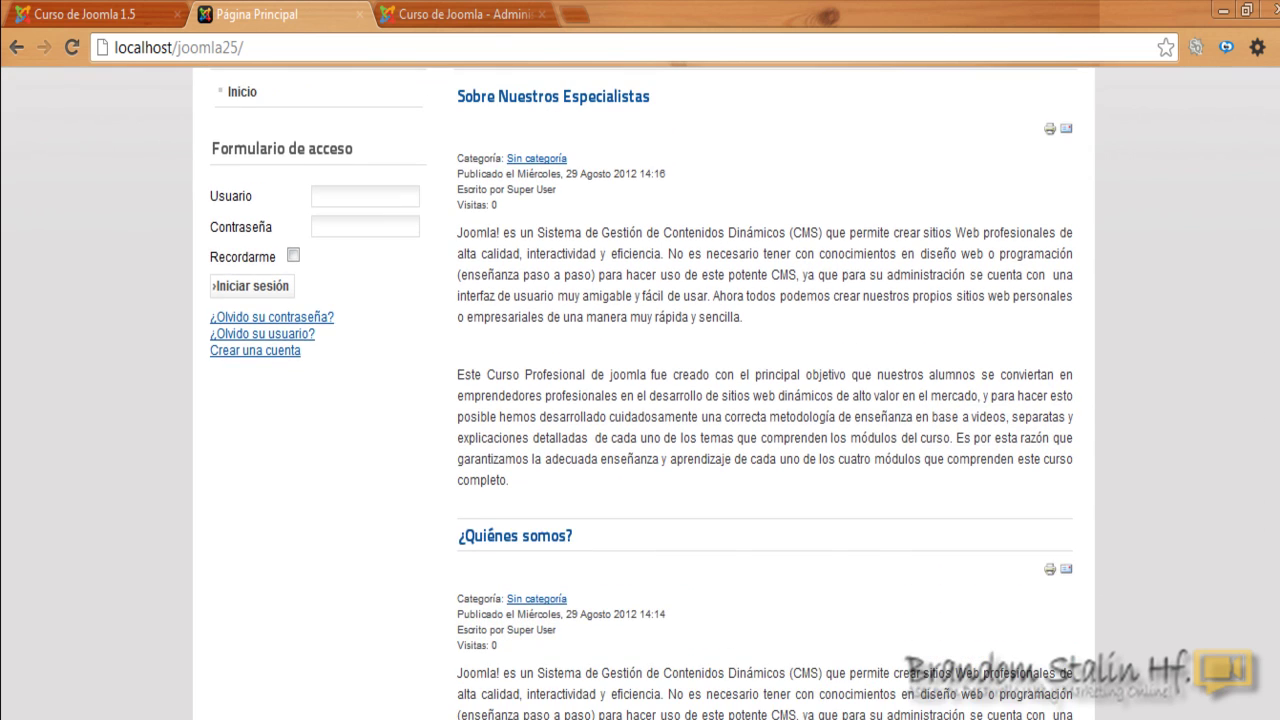
scroll(644, 390, up, 2)
scroll(644, 390, up, 1)
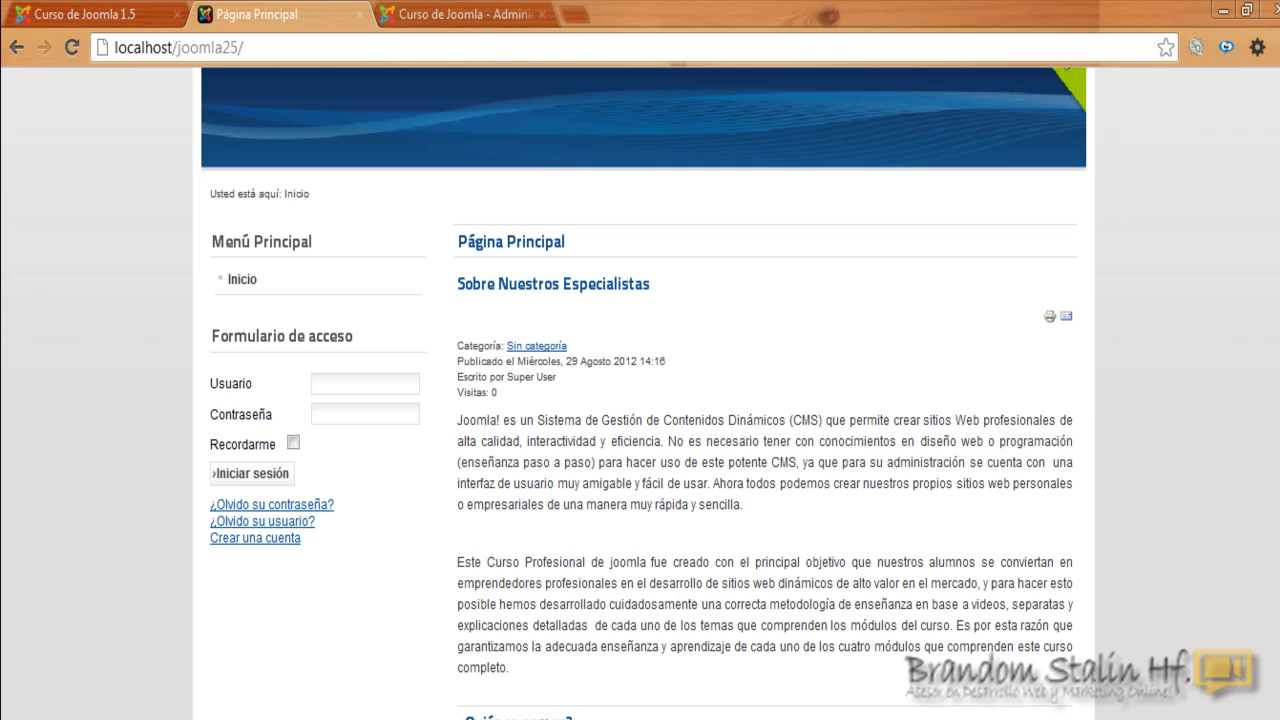
scroll(644, 393, down, 1)
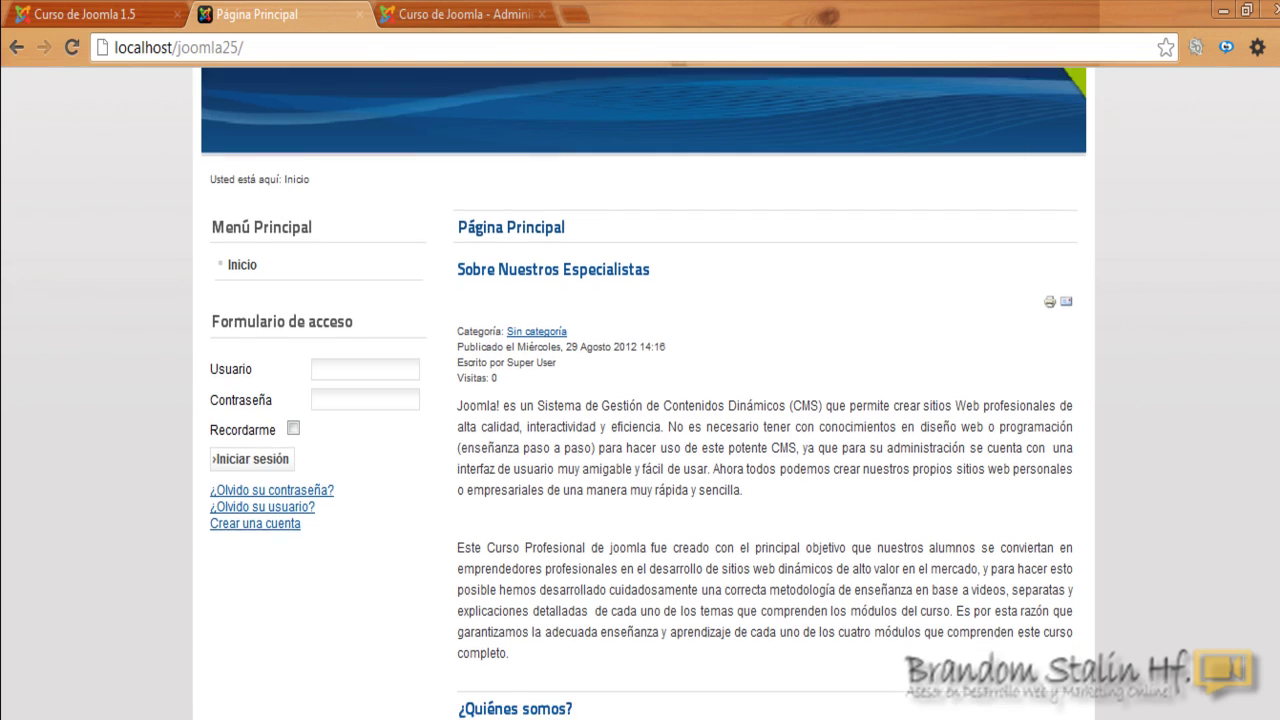
scroll(1268, 253, up, 3)
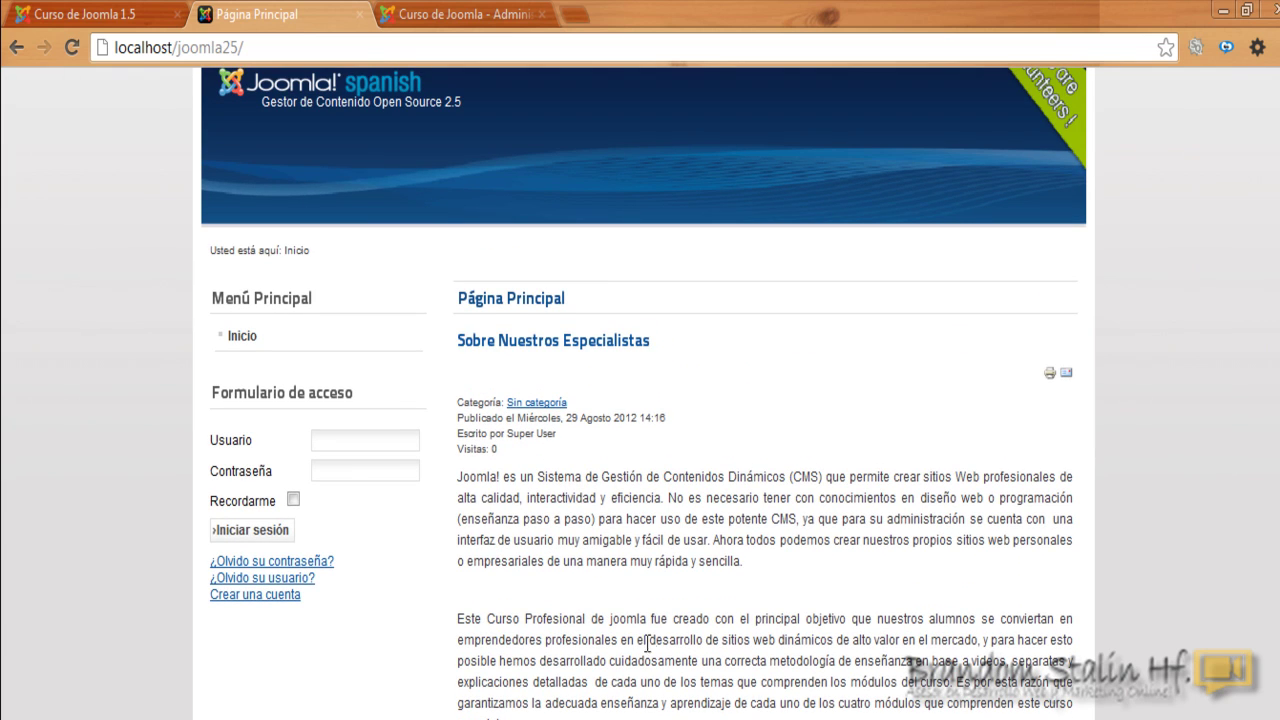
scroll(644, 393, up, 2)
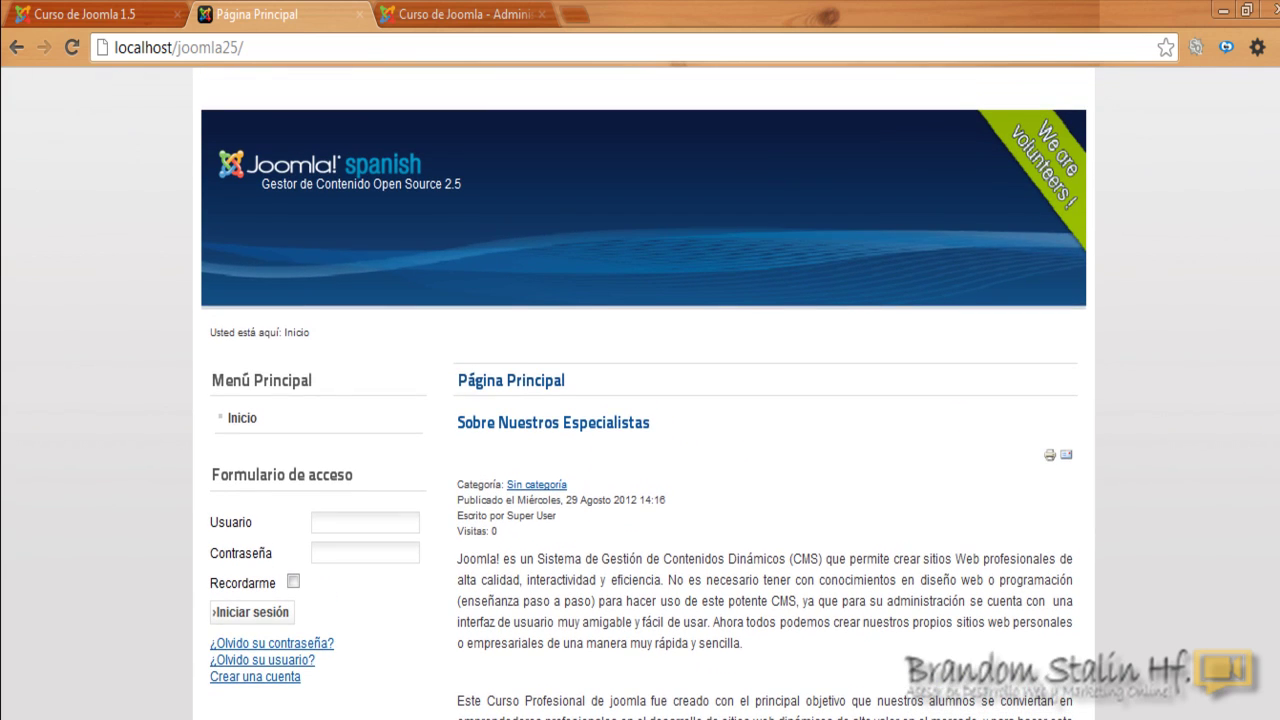
scroll(846, 327, down, 1)
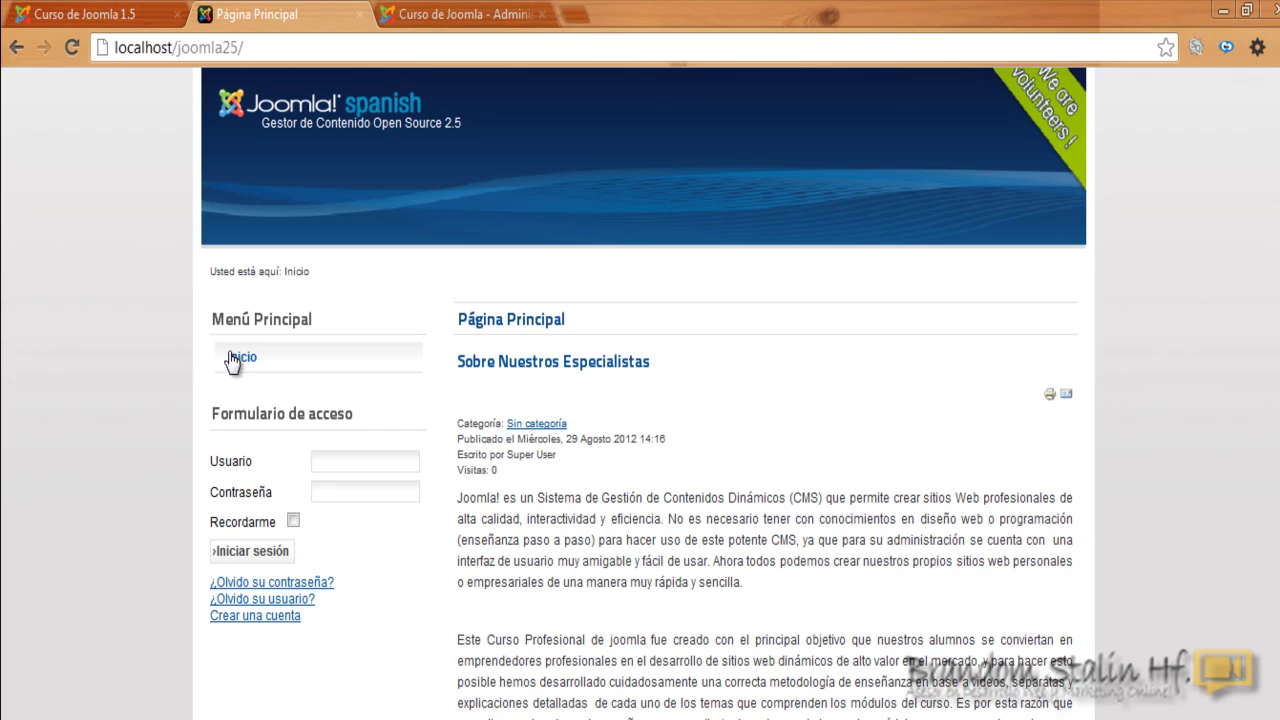
scroll(240, 354, up, 2)
click(425, 12)
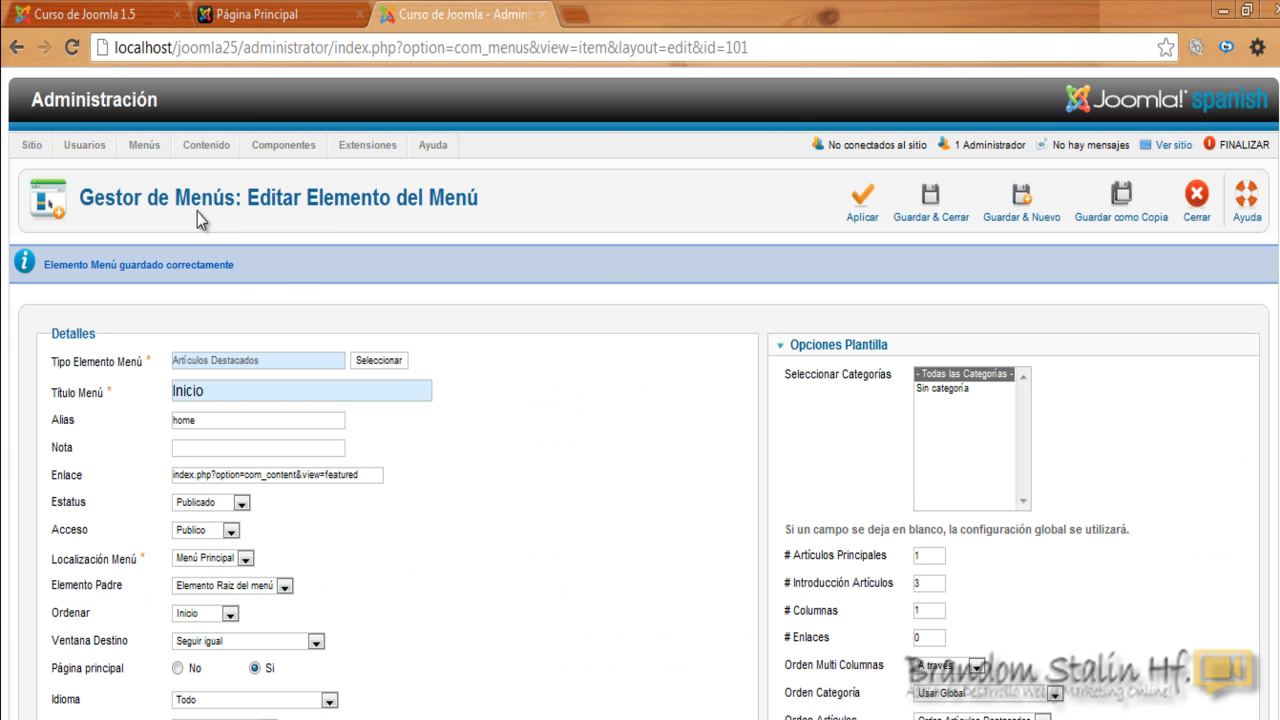
- Close the Inicio menu item and, in the article manager, remove featured status from "Sobre Nuestros Especialistas" and "¿Quiénes somos?"
click(1197, 200)
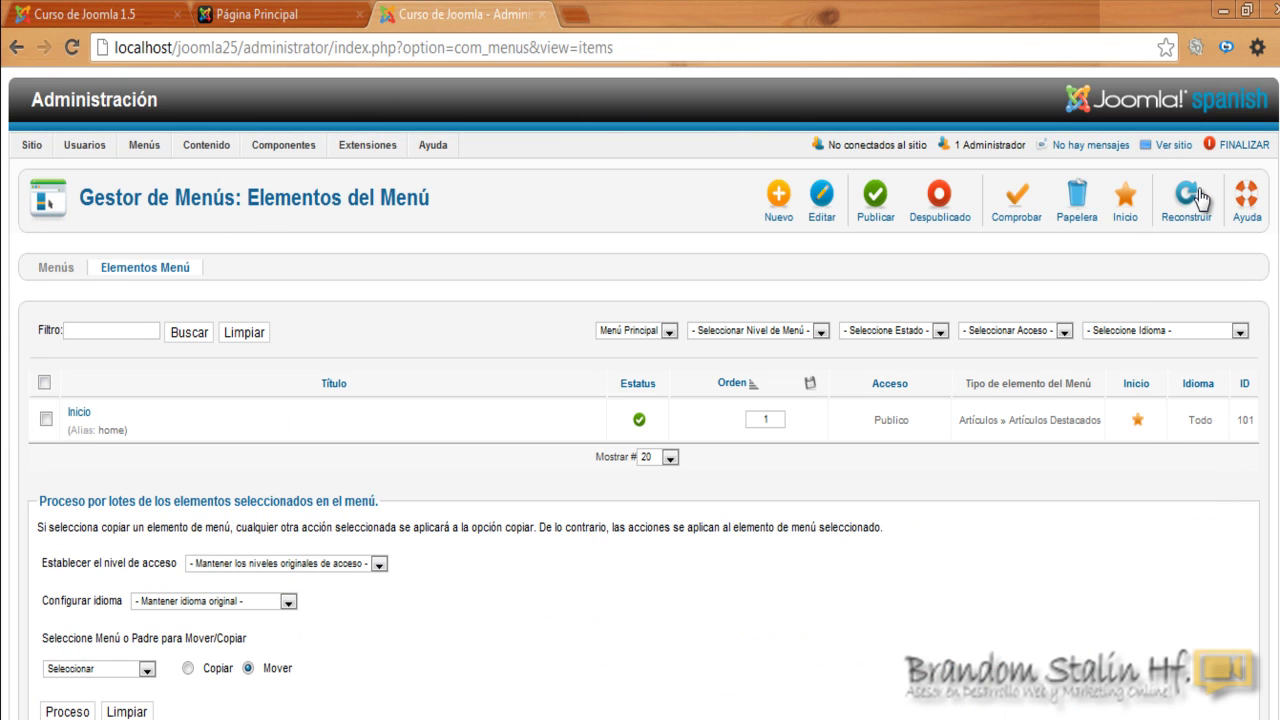
mouse_move(206, 145)
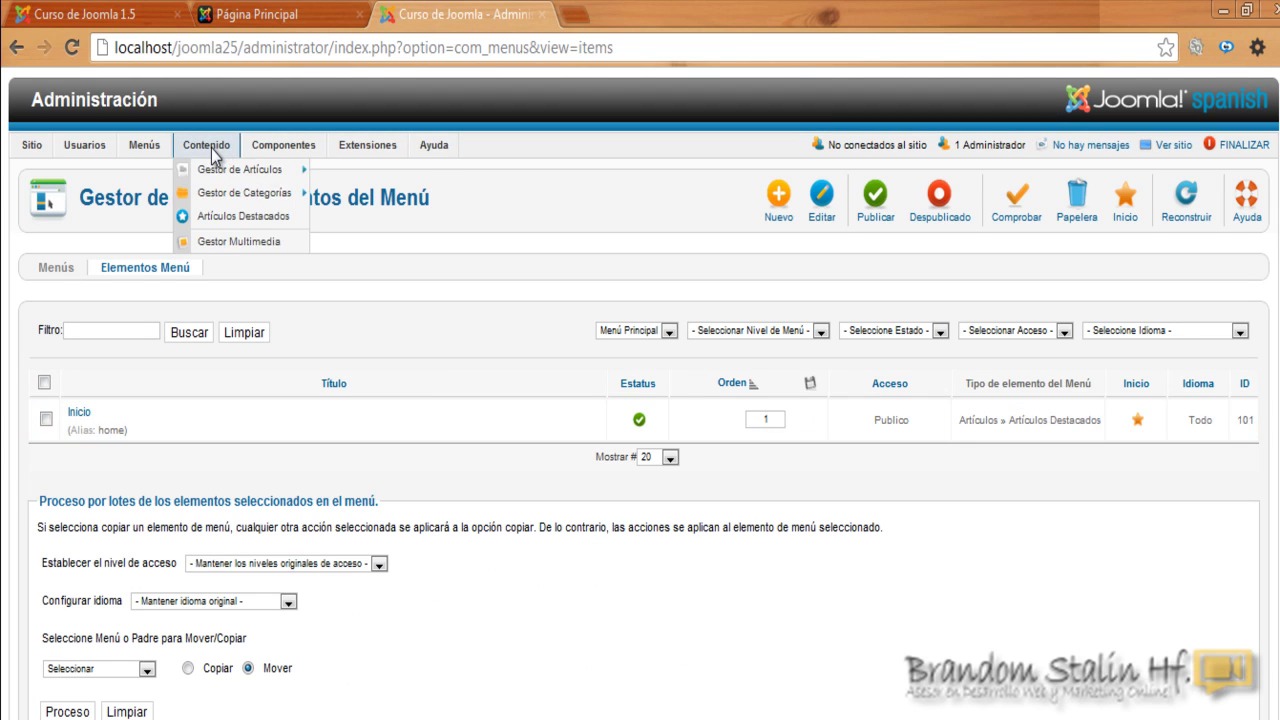
click(218, 172)
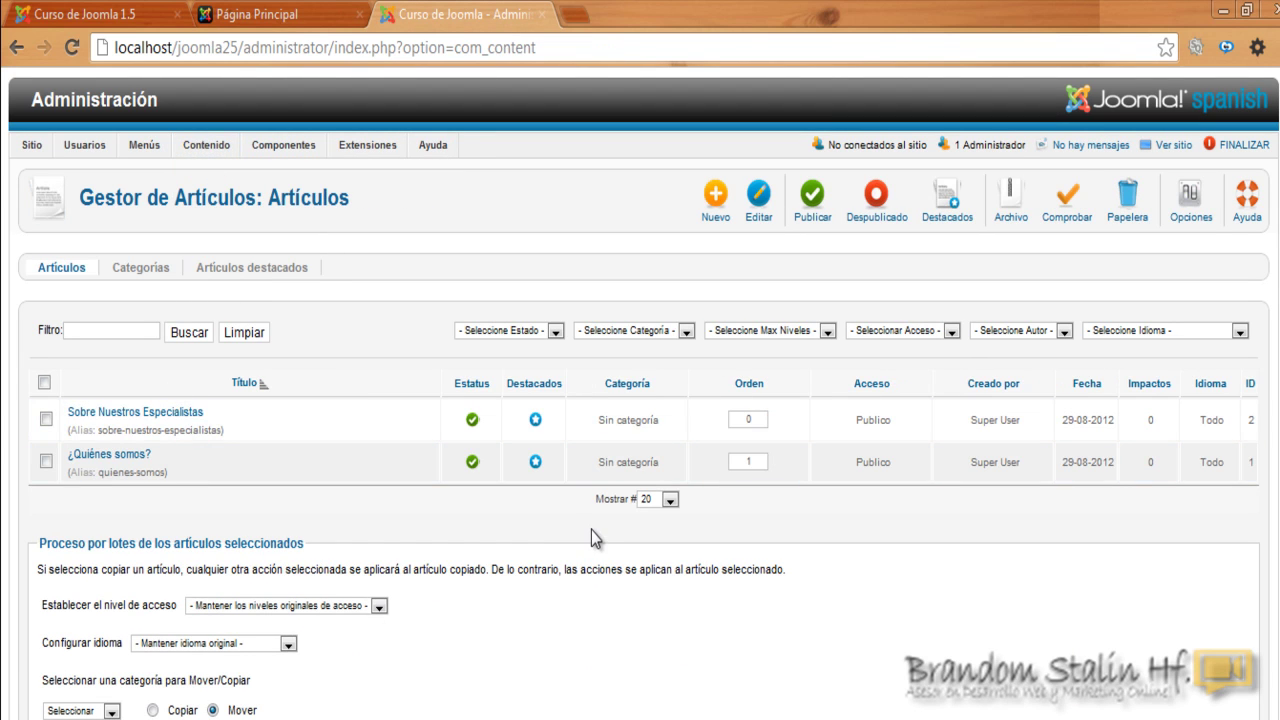
click(535, 420)
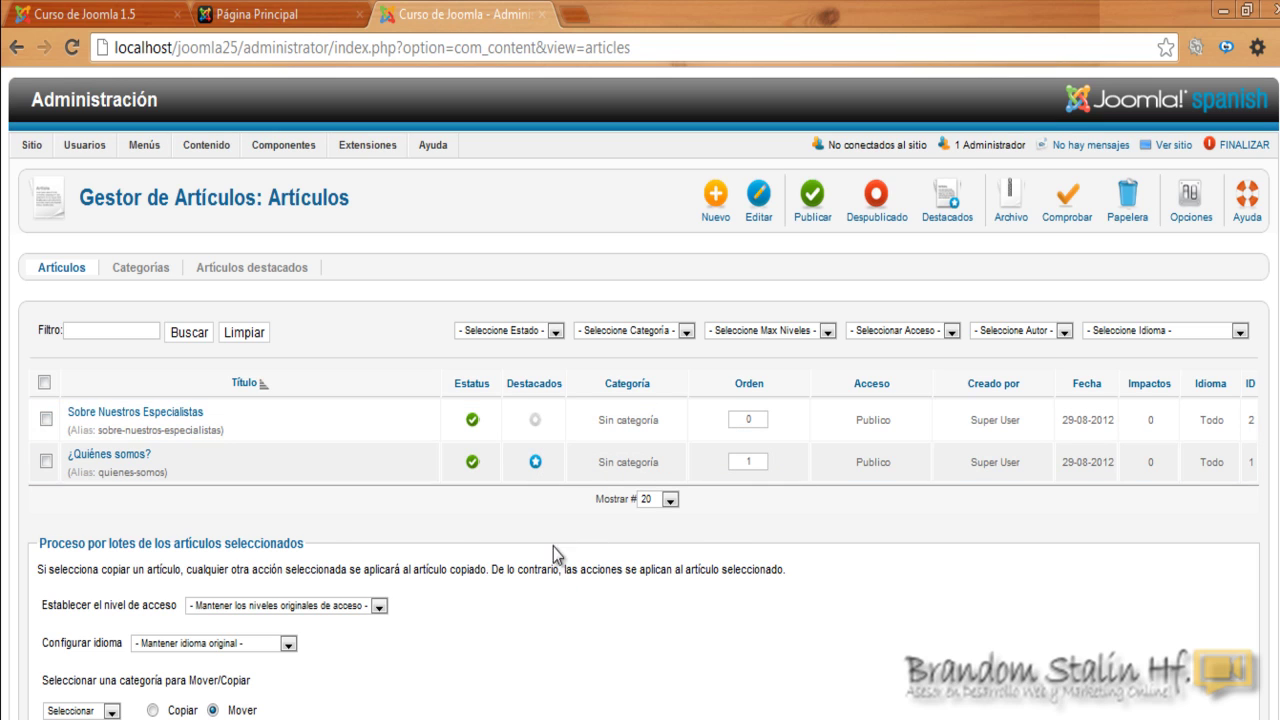
click(536, 463)
- Reload the public home page and examine its main content area beneath the "Página Principal" heading
click(296, 12)
click(68, 48)
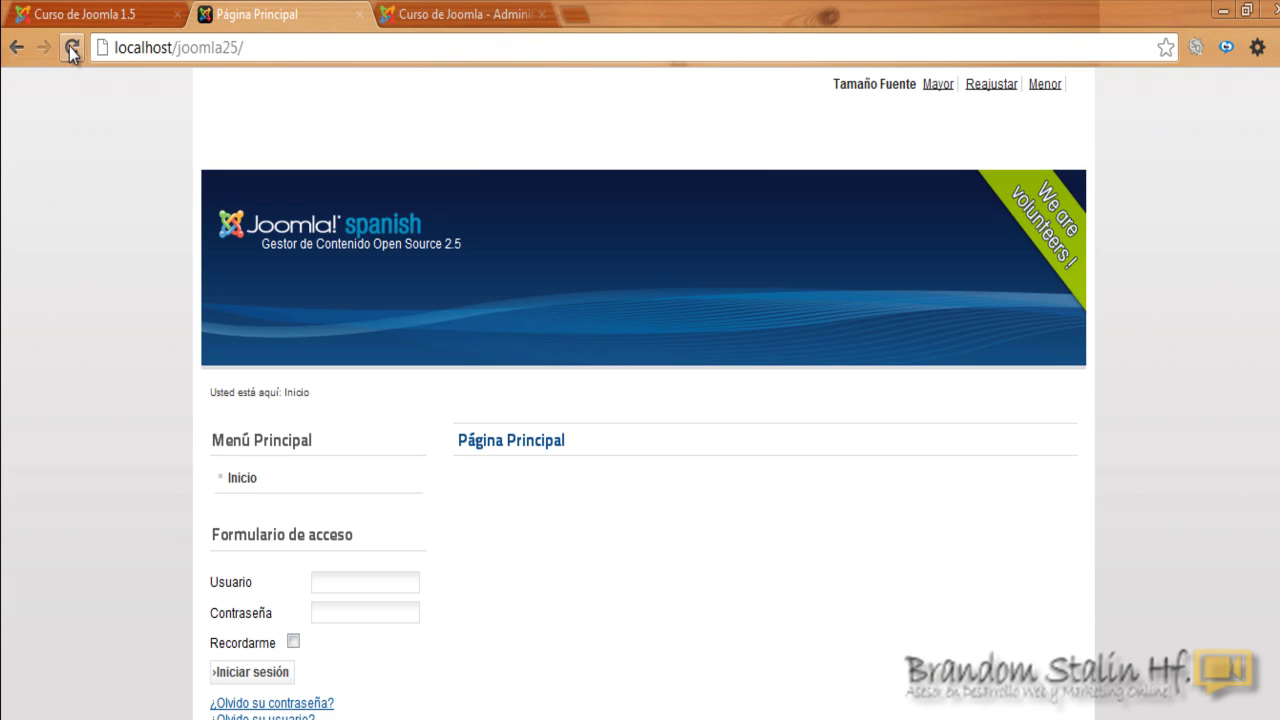
scroll(640, 400, down, 1)
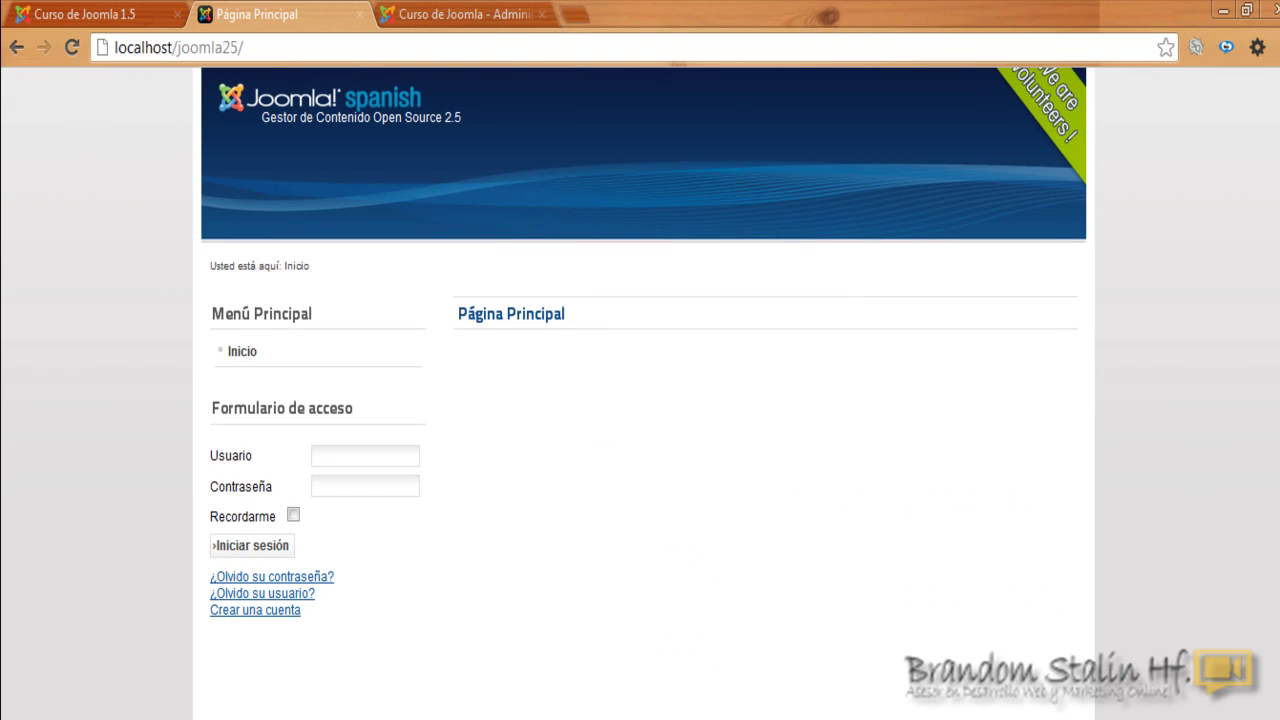
scroll(640, 400, up, 1)
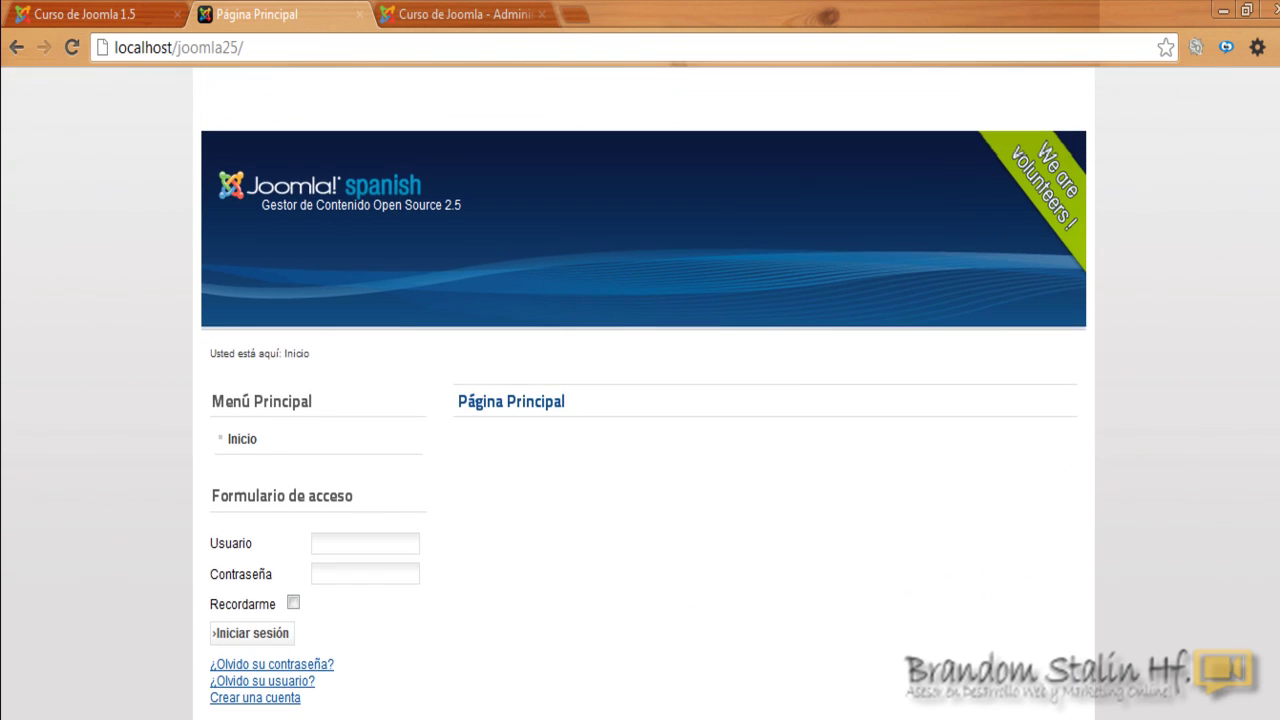
scroll(640, 400, down, 1)
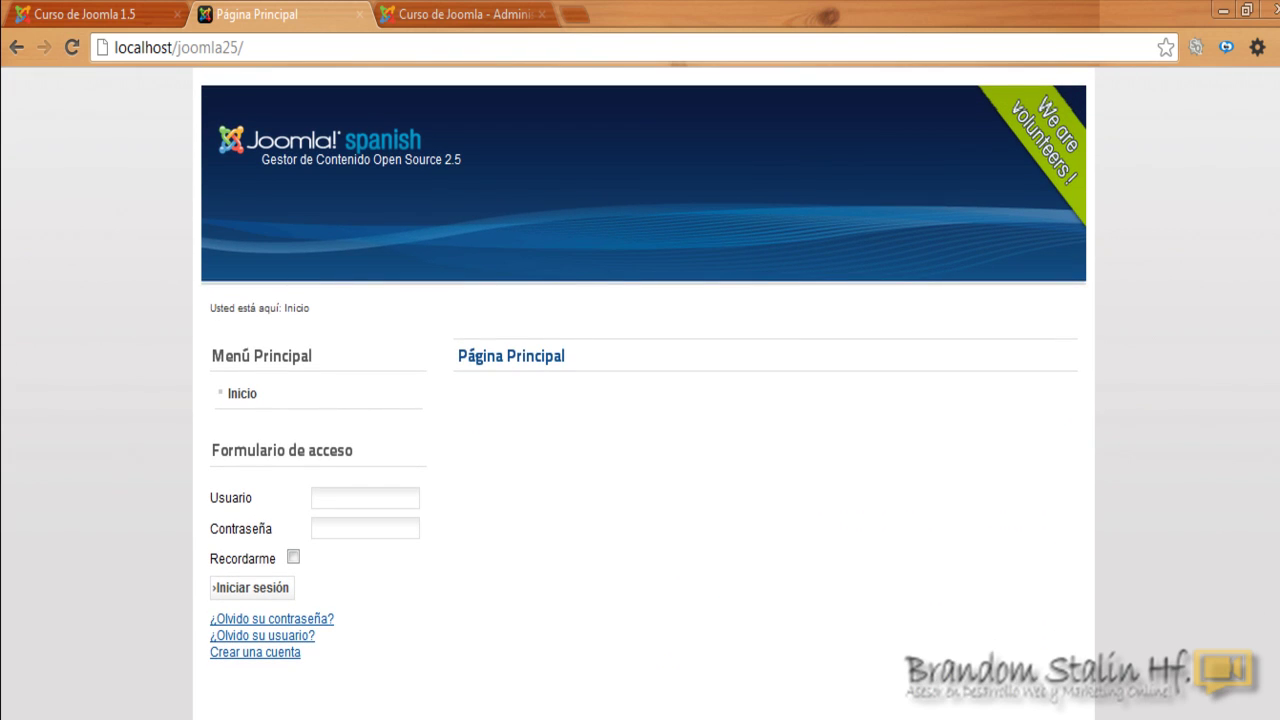